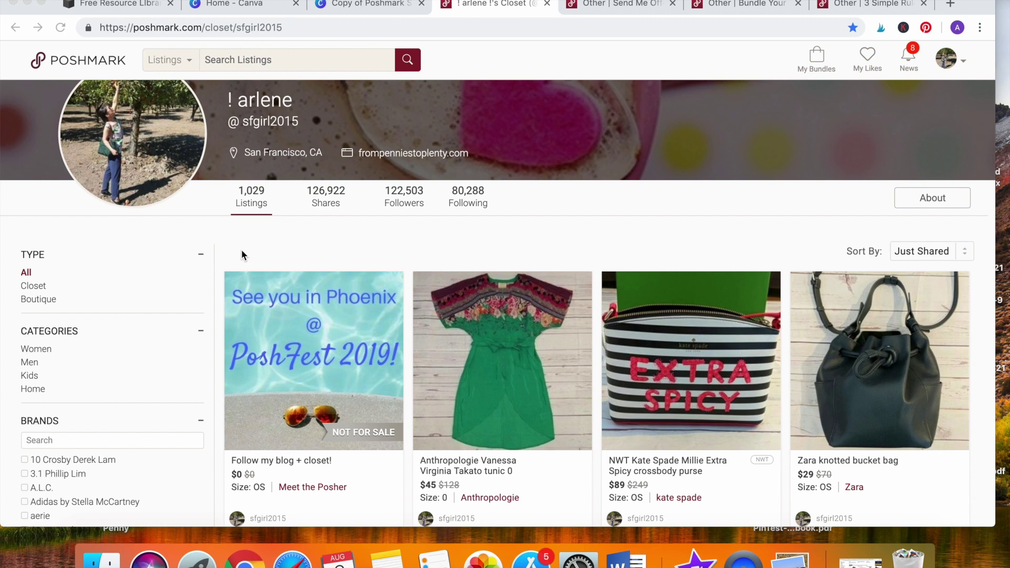
# Review the Send Me Offers, Bundle your likes and 3 SIMPLE RULES example listings, then visit From Pennies to Plenty
pyautogui.click(626, 6)
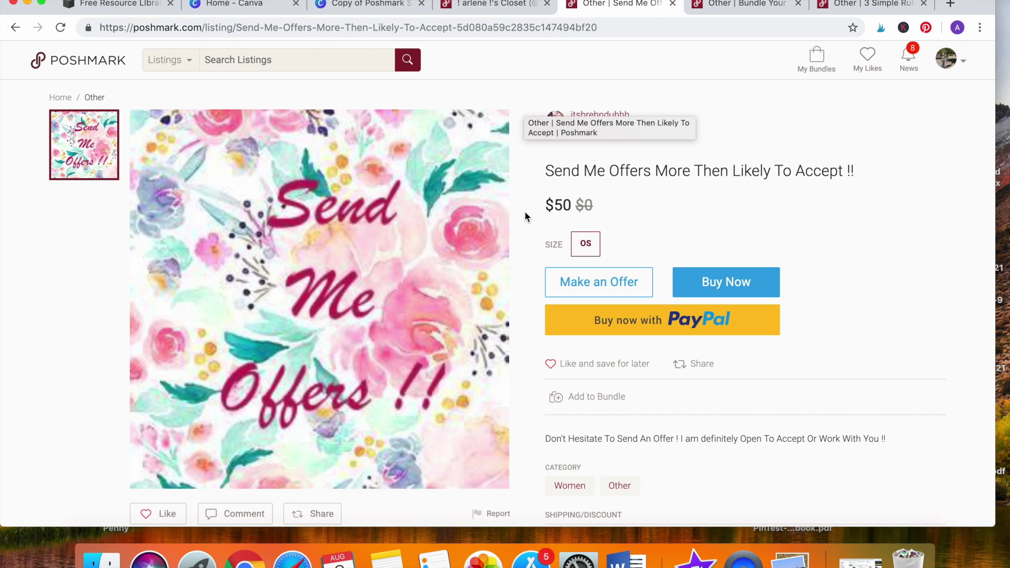
pyautogui.click(752, 9)
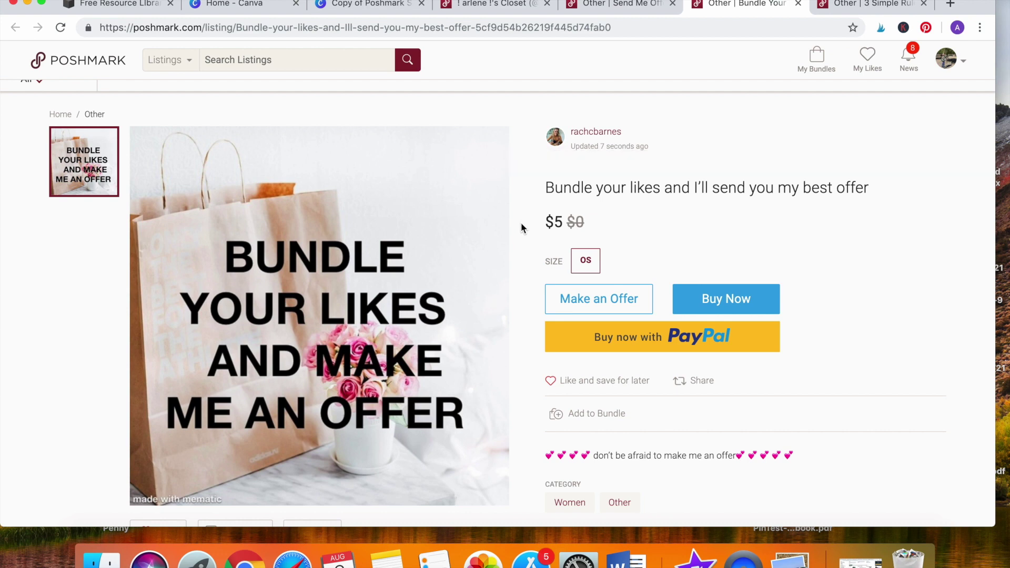
pyautogui.click(870, 5)
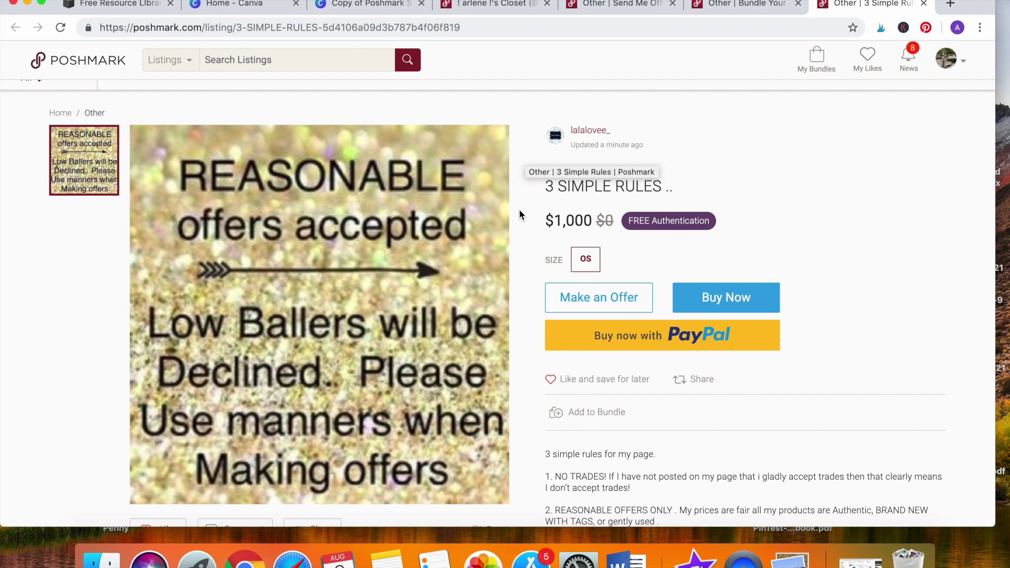
pyautogui.click(505, 6)
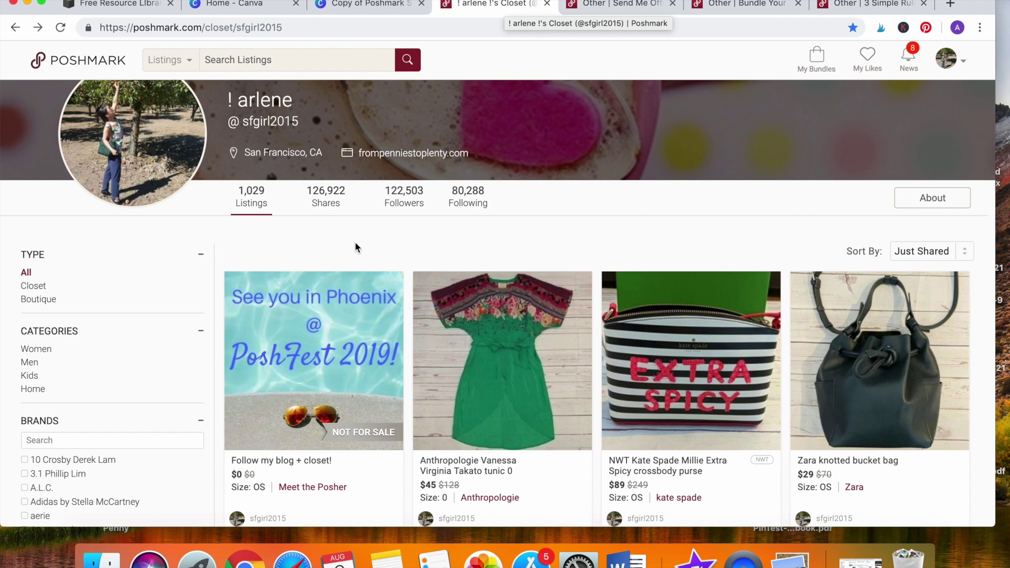
pyautogui.click(363, 4)
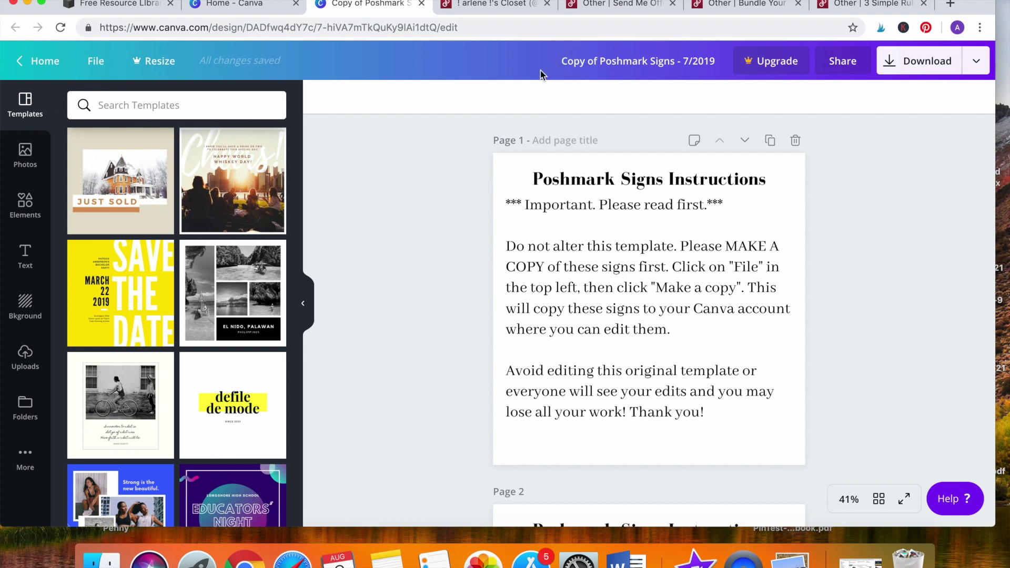
pyautogui.click(142, 6)
# Open From Pennies to Plenty's Free Resource Library page, view its access form, then return to Canva
pyautogui.scroll(5, 258, 244)
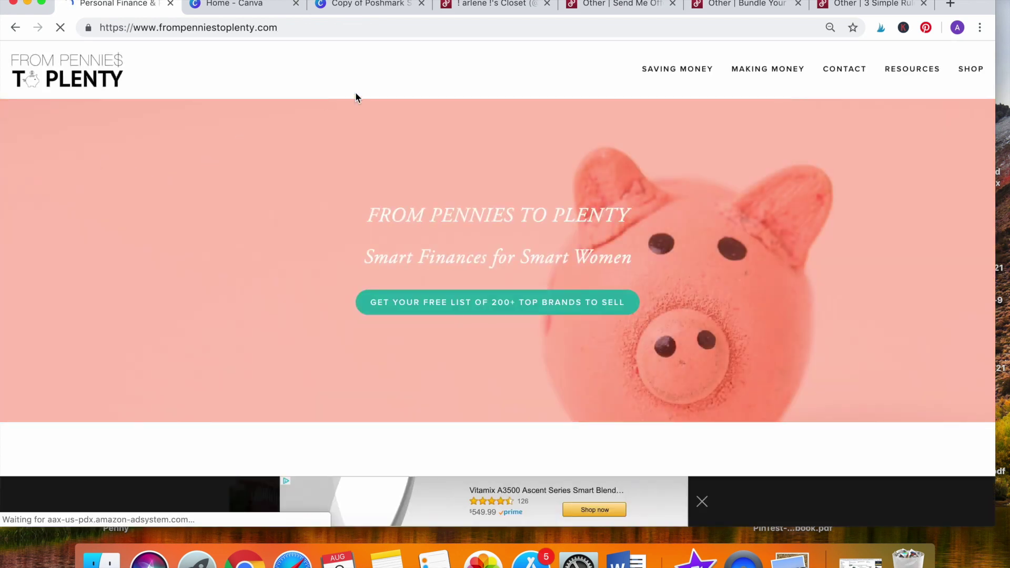
pyautogui.moveTo(902, 74)
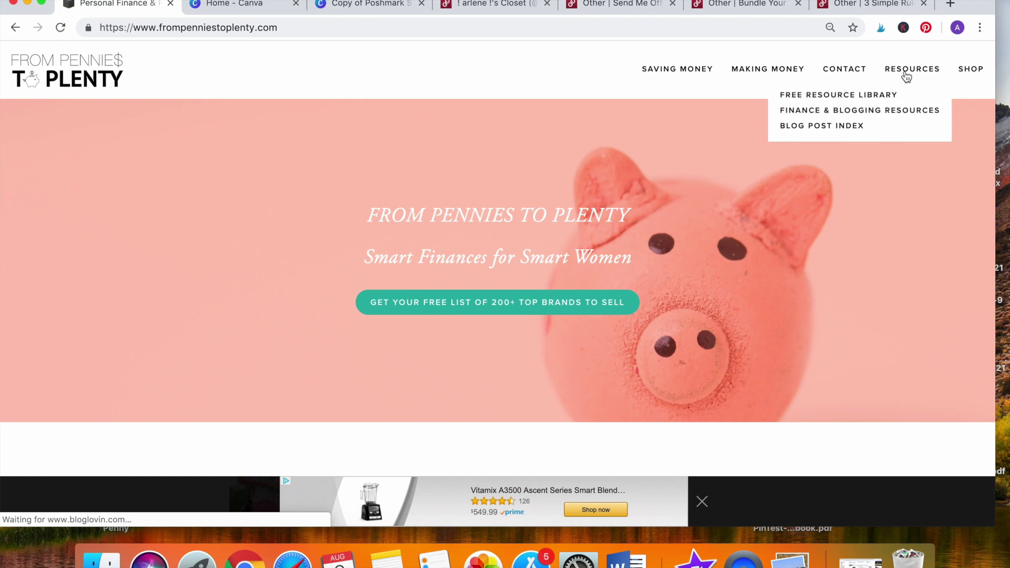
pyautogui.click(884, 97)
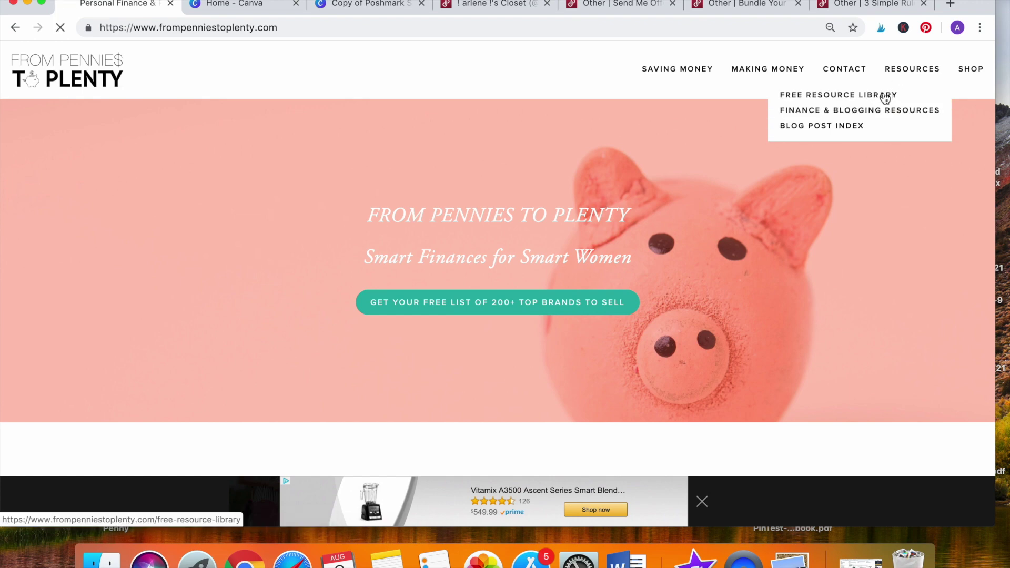
pyautogui.scroll(-5, 794, 268)
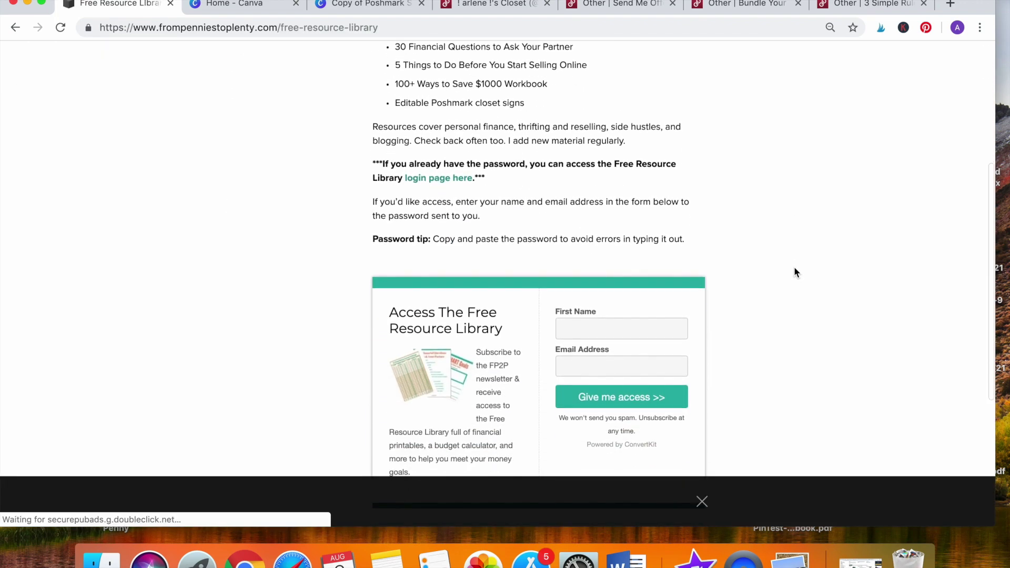
pyautogui.scroll(-3, 794, 272)
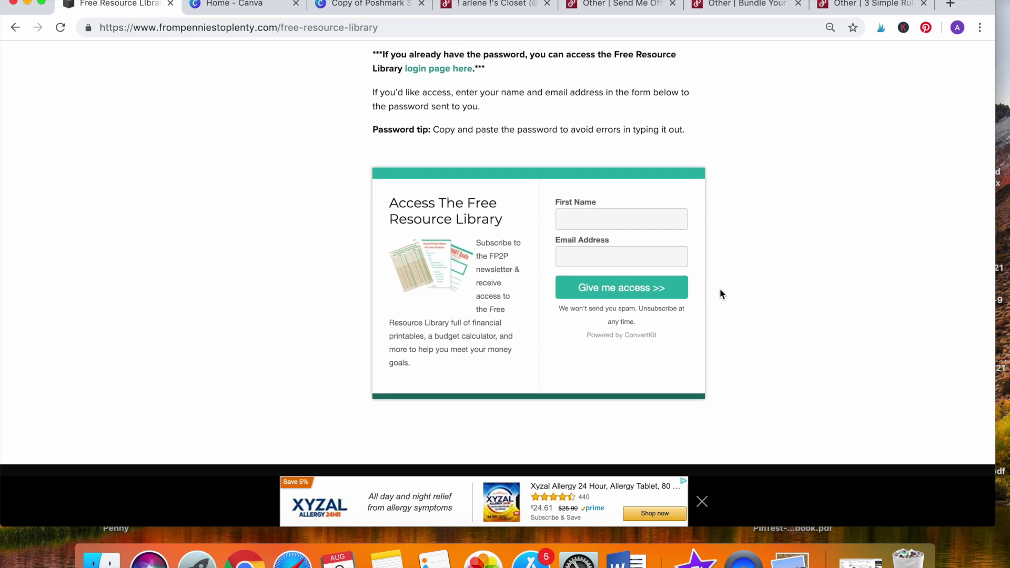
pyautogui.scroll(3, 720, 304)
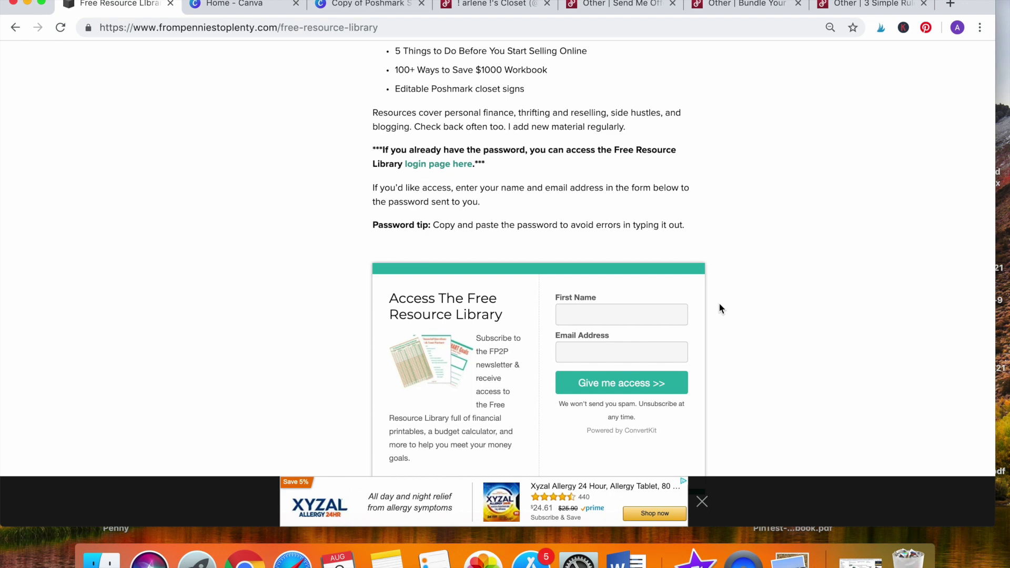
pyautogui.click(353, 5)
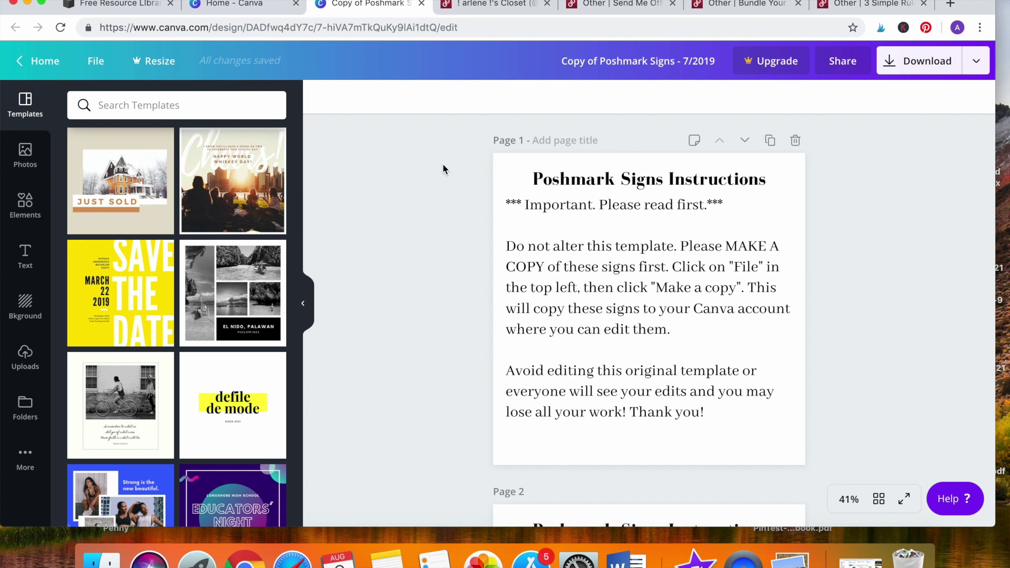
# Make a copy of the signs design and title it 'My Poshmark Signs'
pyautogui.click(95, 69)
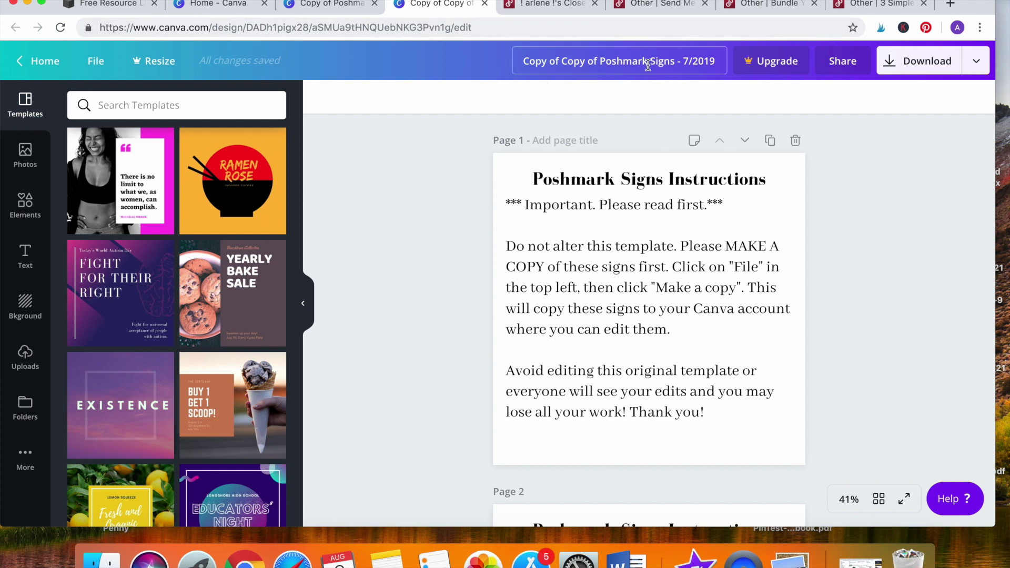
pyautogui.click(720, 61)
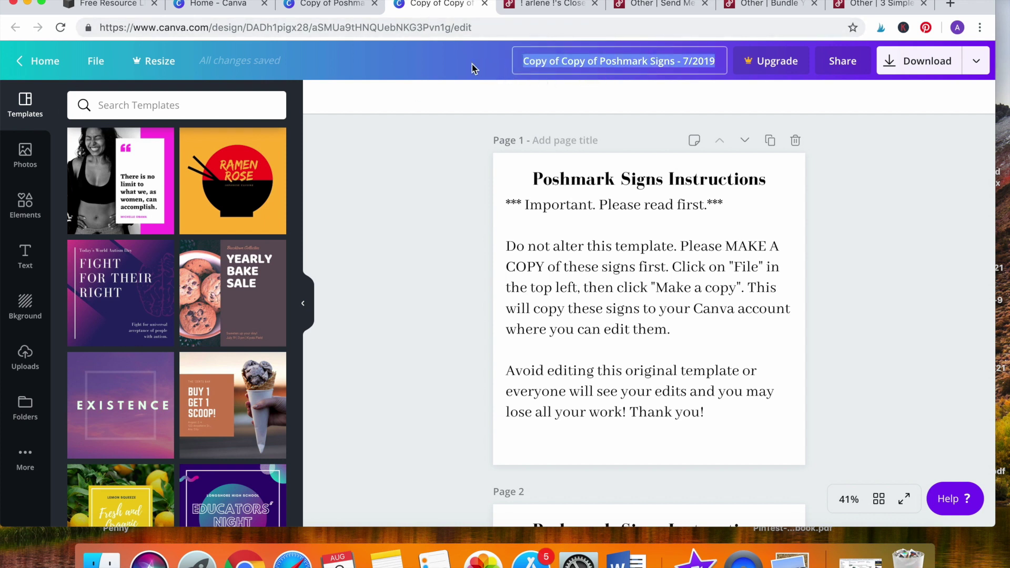
pyautogui.write('My Poshm')
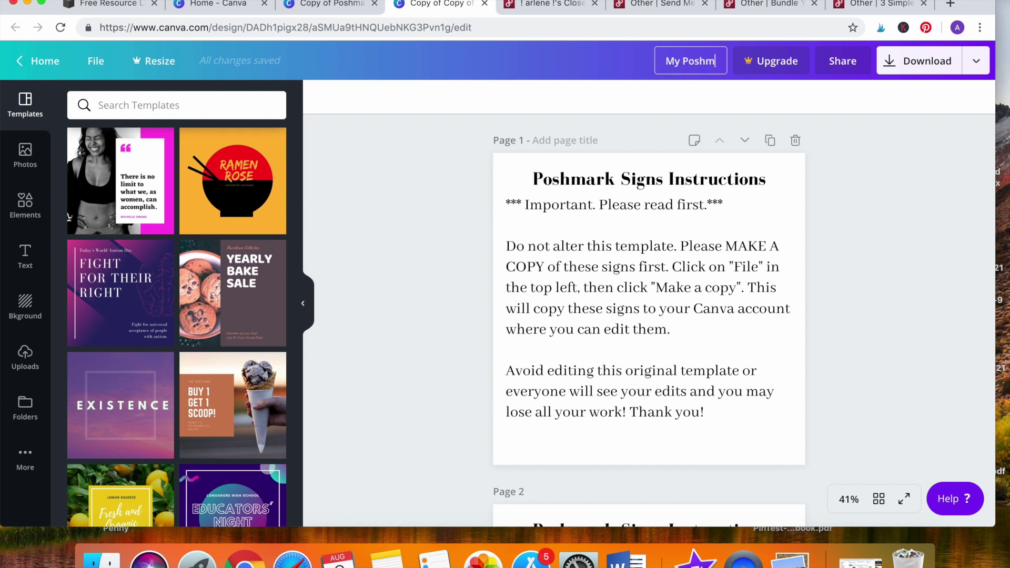
pyautogui.write('ark Signs')
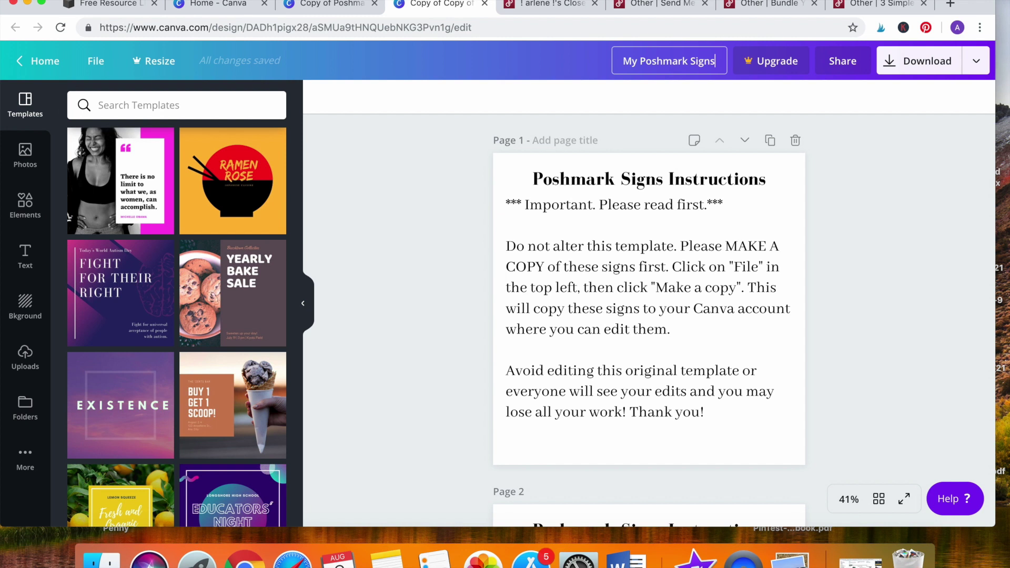
pyautogui.click(425, 195)
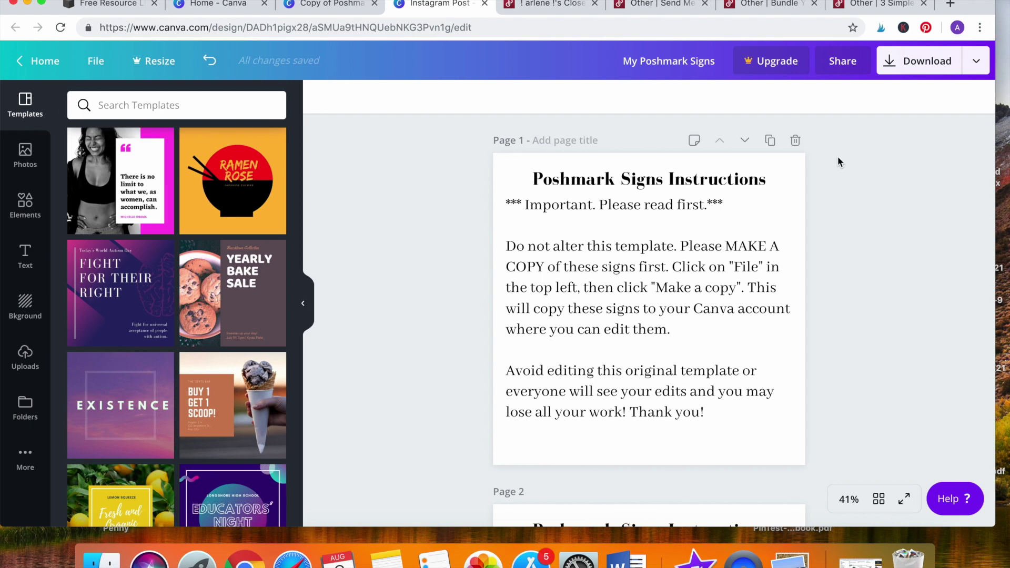
# Scroll past the page 1 and 2 instructions to the pink macaron 'Welcome to My Closet!' sign
pyautogui.scroll(-5, 837, 162)
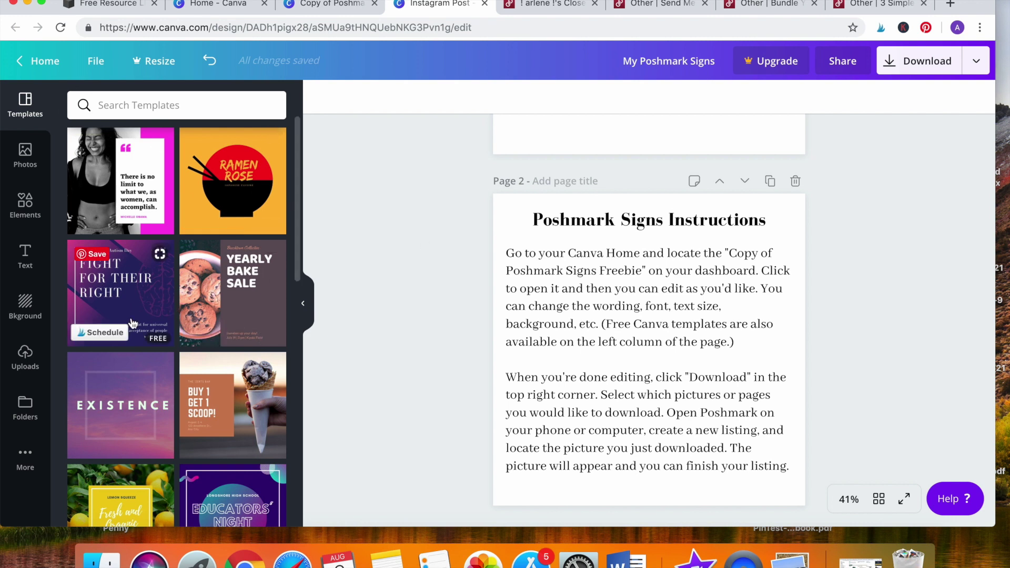
pyautogui.scroll(-1, 453, 354)
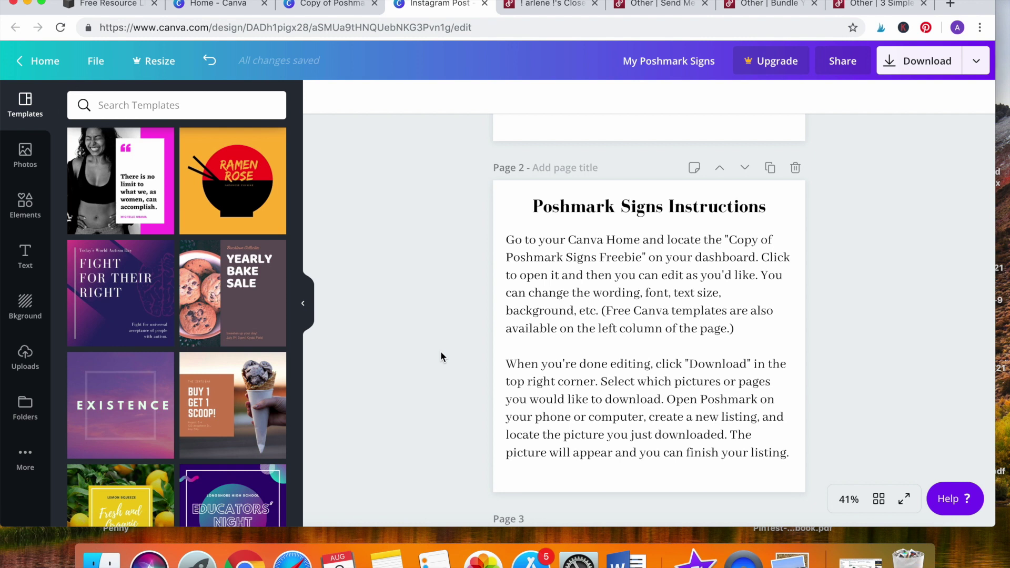
pyautogui.scroll(-5, 441, 352)
pyautogui.scroll(-3, 440, 357)
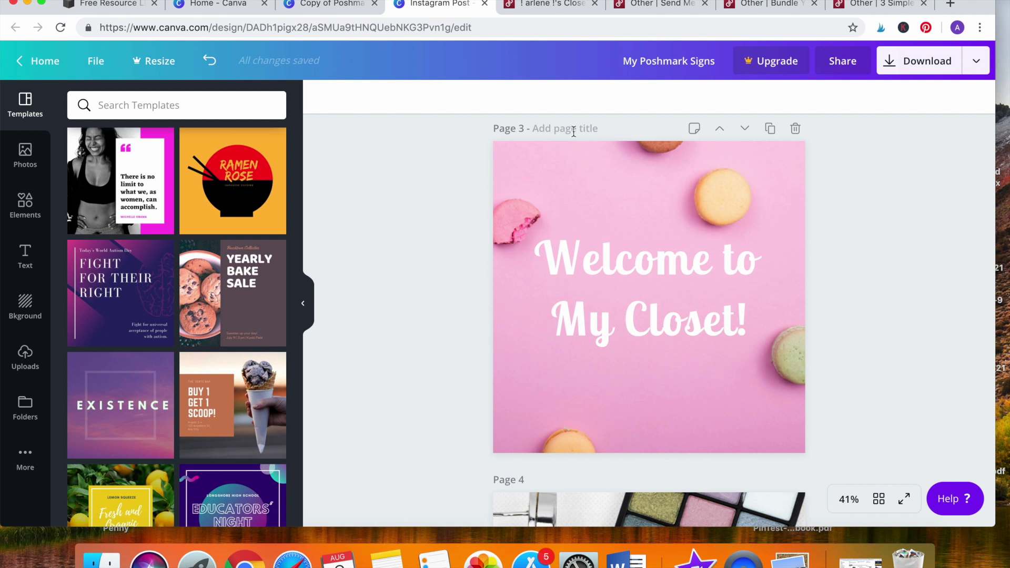
# Duplicate the Welcome page and try a pink flower-border template from a 'flowers' search, then undo it
pyautogui.click(770, 129)
pyautogui.click(219, 106)
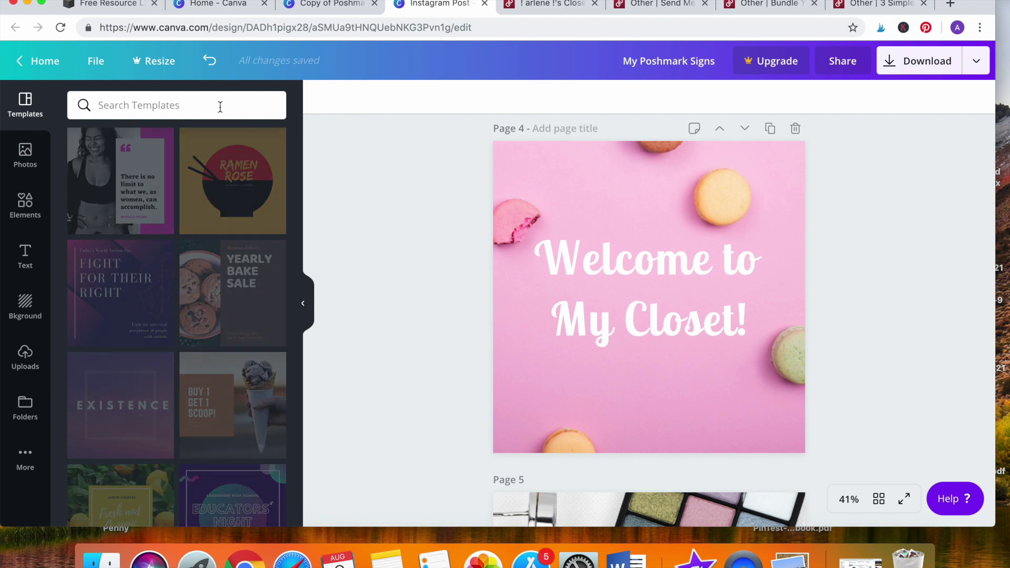
pyautogui.write('flowers')
pyautogui.press('Return')
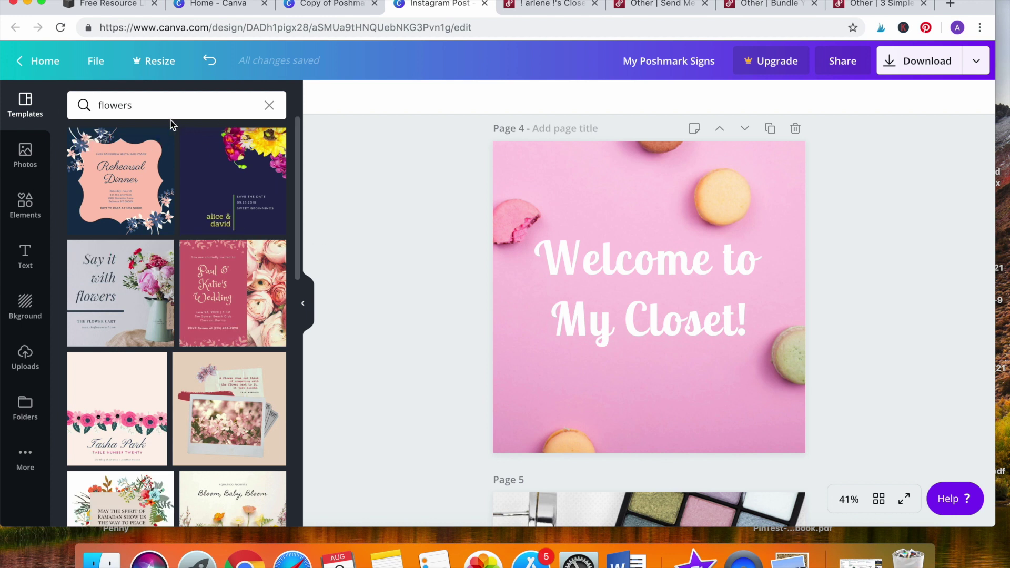
pyautogui.click(134, 419)
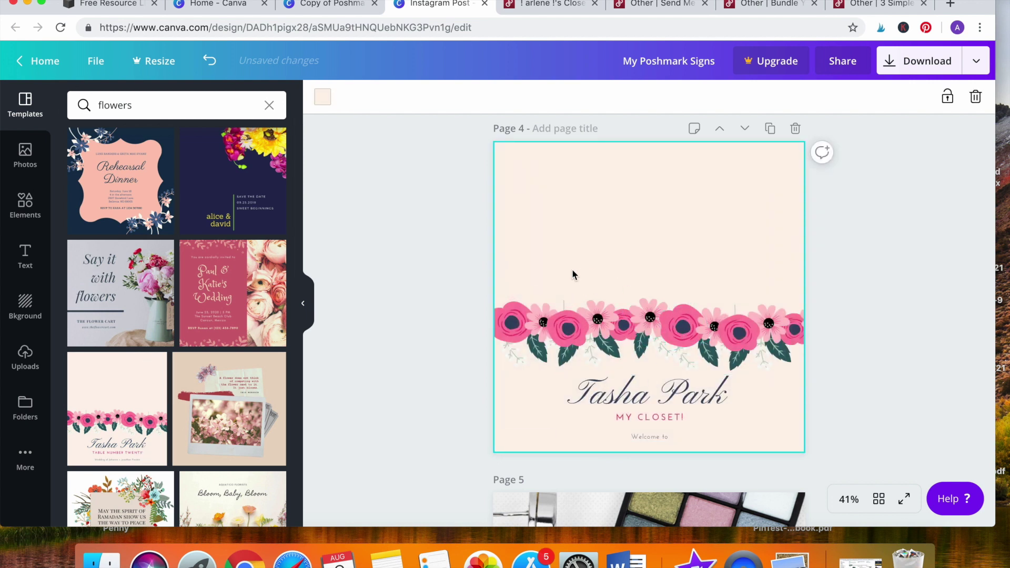
pyautogui.press('super+z')
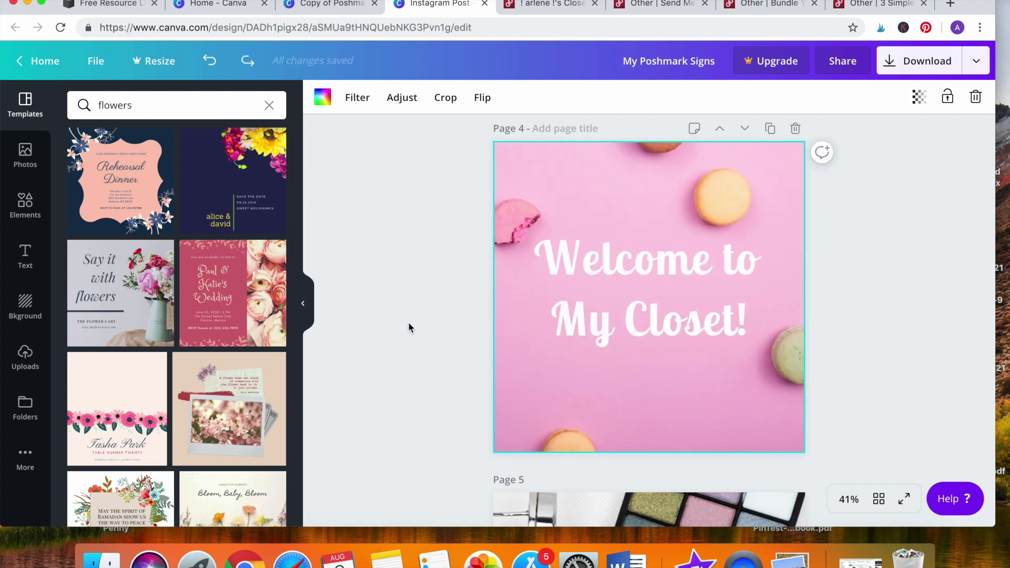
# Search photos for 'flowers', delete the macaron background, and add a cherry-blossom photo to page 4
pyautogui.click(25, 155)
pyautogui.click(136, 108)
pyautogui.write('flowers')
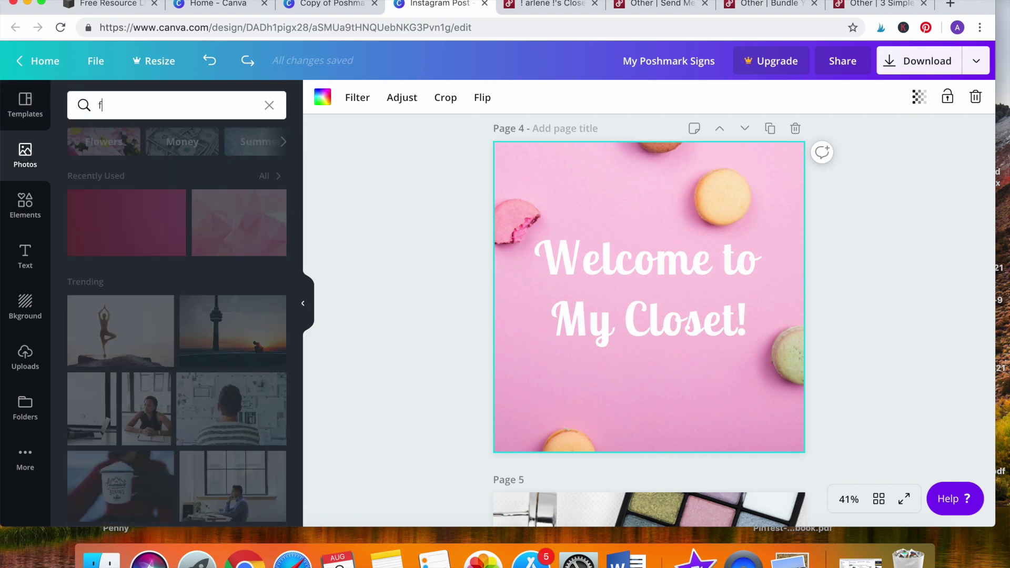
pyautogui.press('Return')
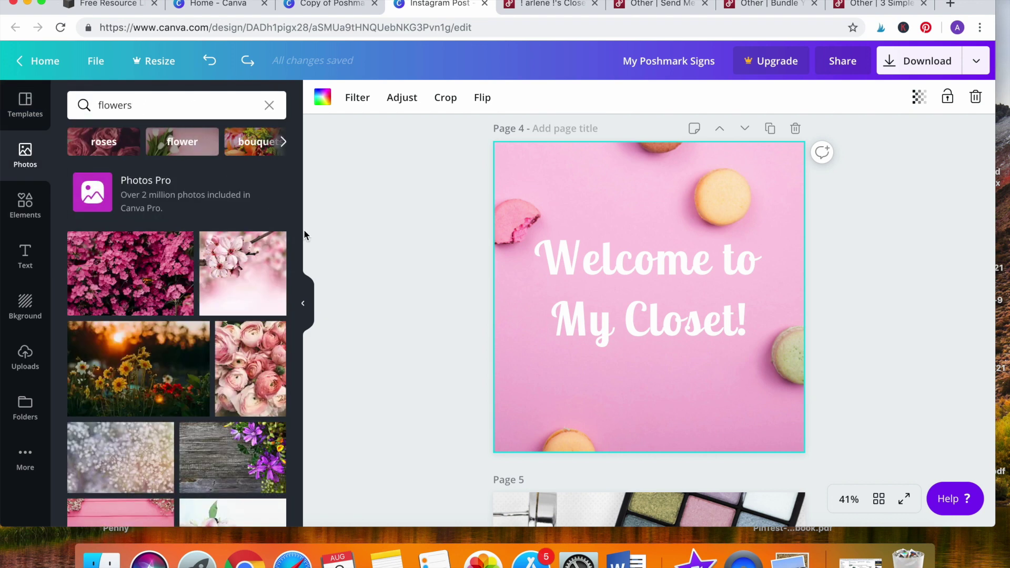
pyautogui.scroll(-2, 362, 286)
pyautogui.scroll(2, 361, 287)
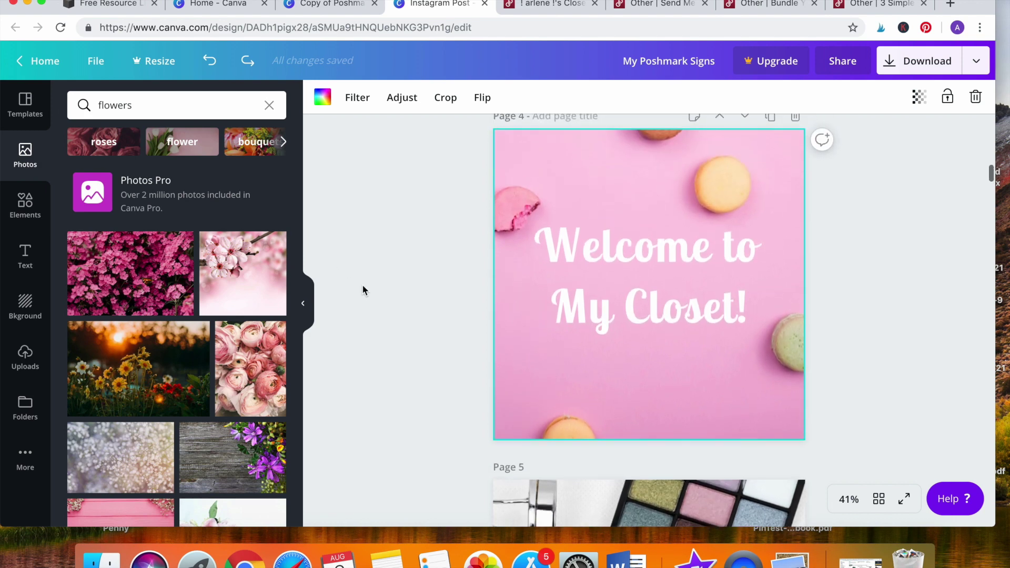
pyautogui.moveTo(268, 305)
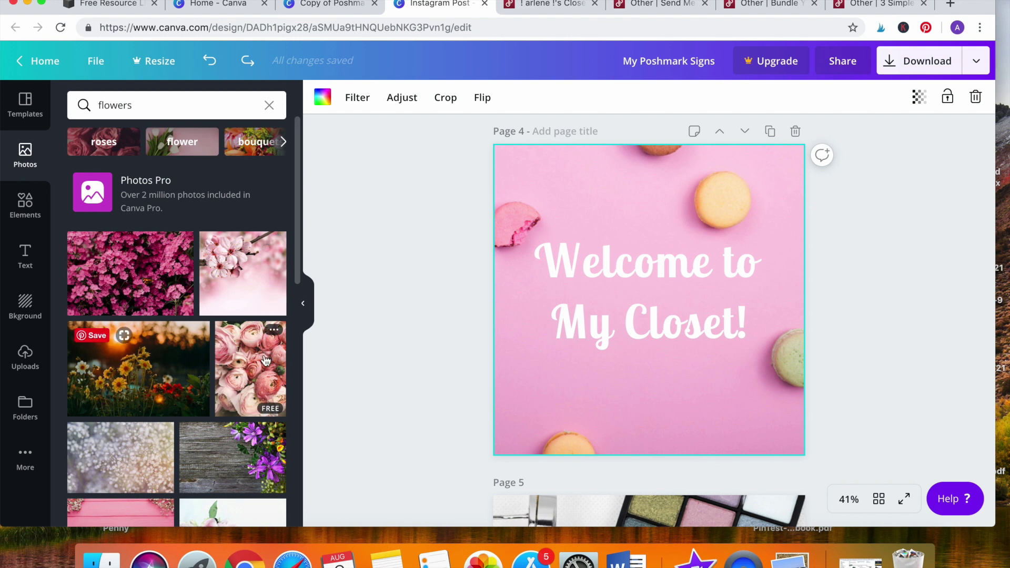
pyautogui.scroll(-3, 257, 361)
pyautogui.scroll(-4, 258, 360)
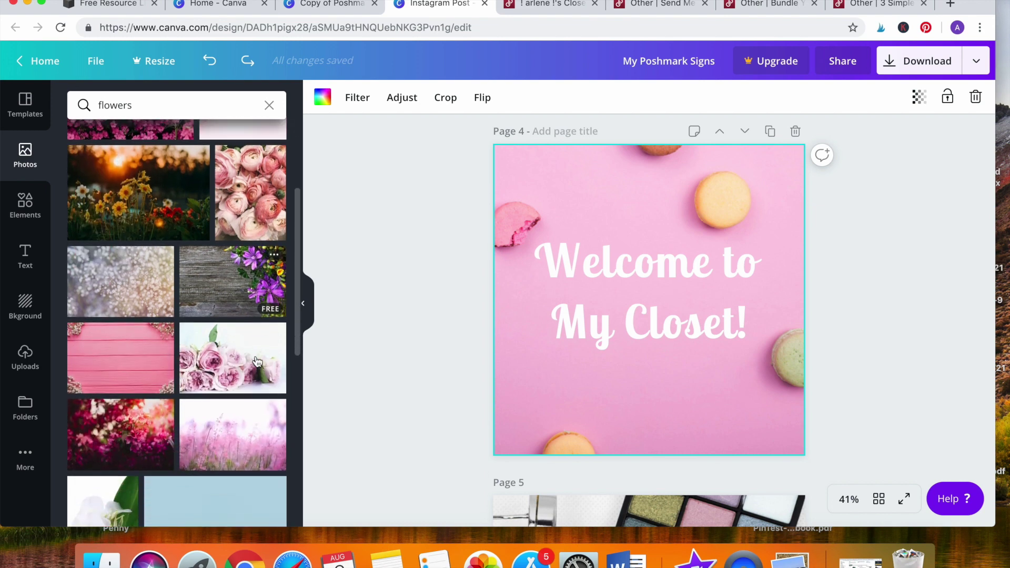
pyautogui.scroll(4, 258, 361)
pyautogui.scroll(3, 257, 361)
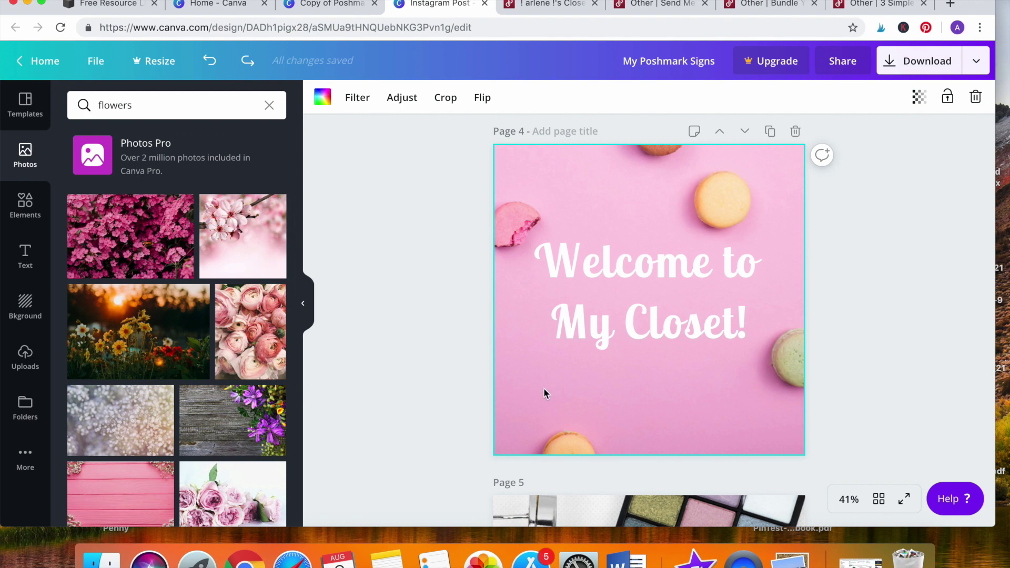
pyautogui.press('Delete')
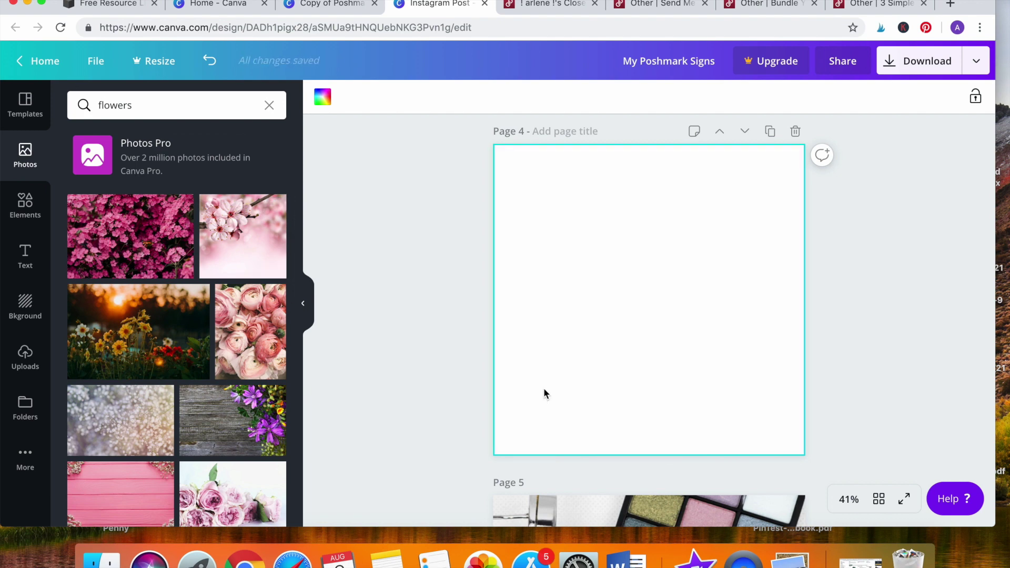
pyautogui.click(235, 255)
# Stretch the cherry-blossom photo to fill the page and send it back behind both text lines
pyautogui.moveTo(525, 179); pyautogui.dragTo(476, 148)
pyautogui.moveTo(777, 424); pyautogui.dragTo(815, 467)
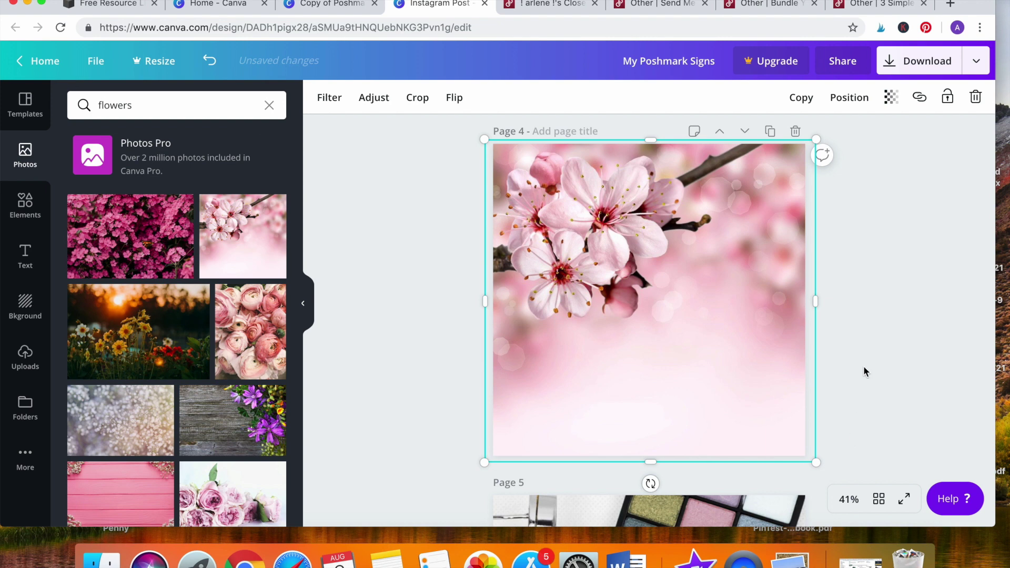
pyautogui.click(848, 100)
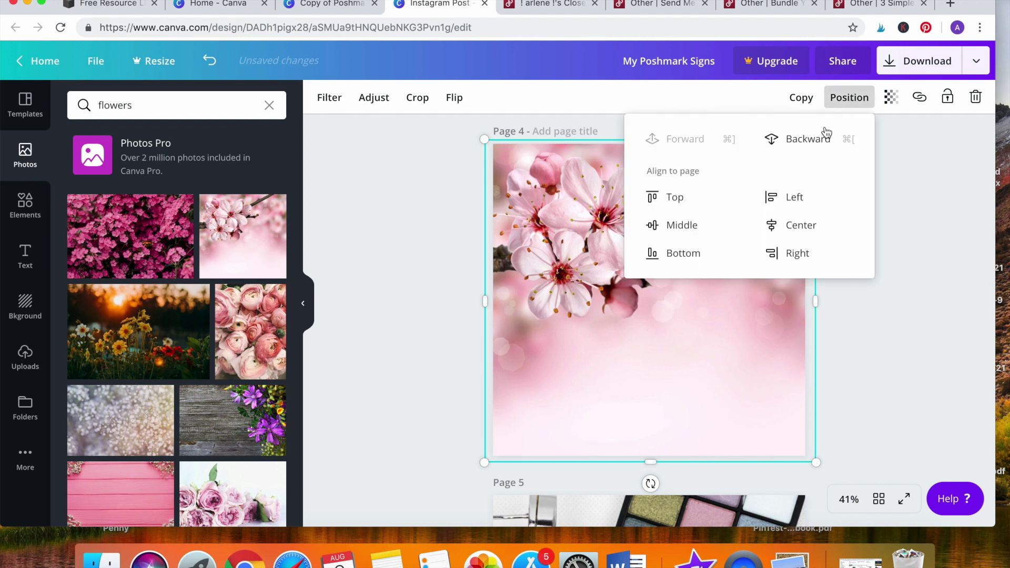
pyautogui.click(818, 142)
pyautogui.click(816, 141)
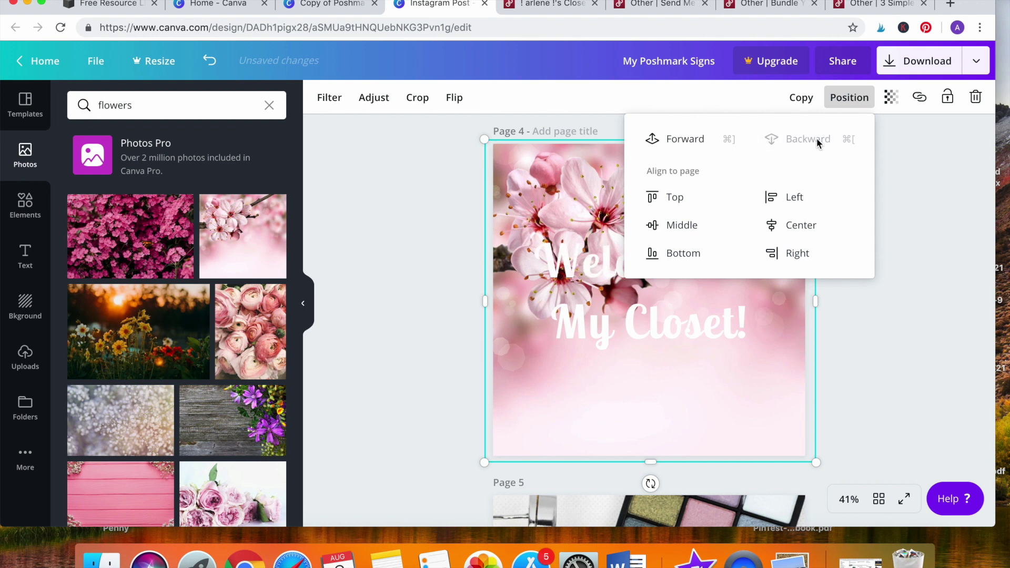
# Move the 'My Closet!' and 'Welcome to' text lines lower on the page
pyautogui.click(644, 317)
pyautogui.moveTo(649, 296); pyautogui.dragTo(657, 388)
pyautogui.moveTo(642, 305); pyautogui.dragTo(664, 363)
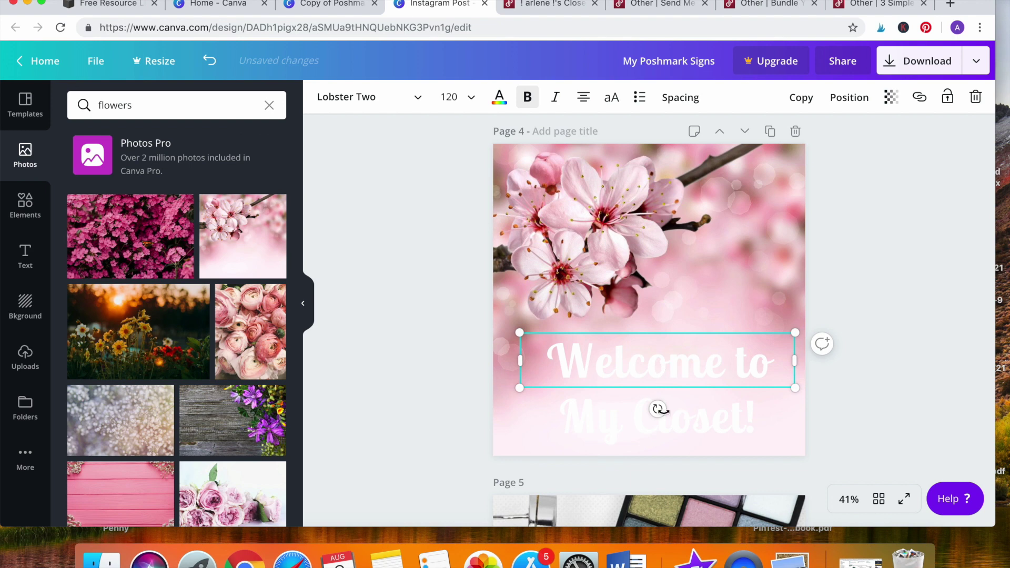
pyautogui.moveTo(660, 411)
pyautogui.mouseDown()
pyautogui.moveTo(671, 412)
pyautogui.moveTo(656, 409)
pyautogui.mouseUp()
pyautogui.press('super+z')
pyautogui.click(418, 98)
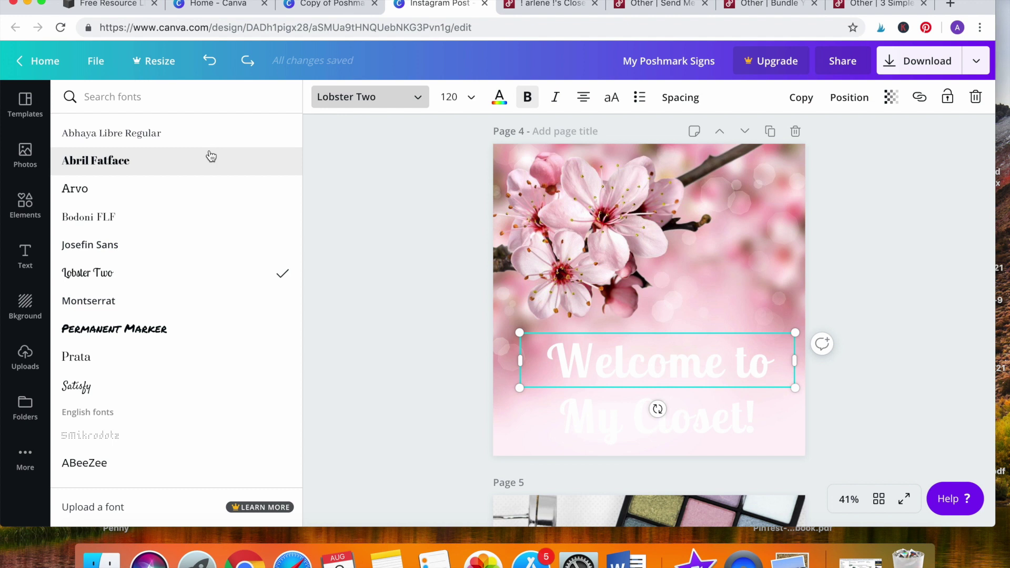
# Set both greeting lines to the Satisfy font and colour them purple
pyautogui.click(191, 393)
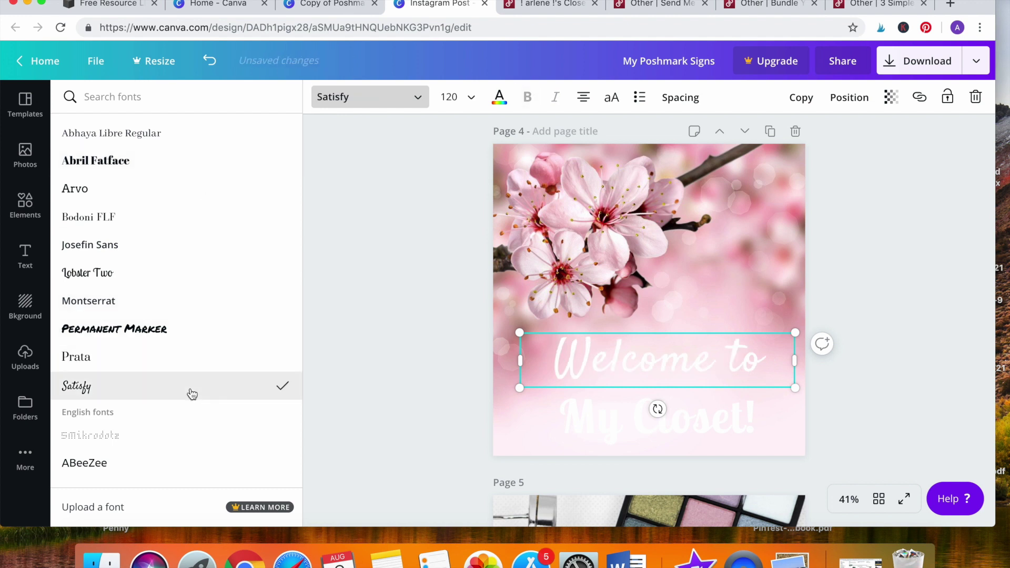
pyautogui.click(621, 424)
pyautogui.click(199, 392)
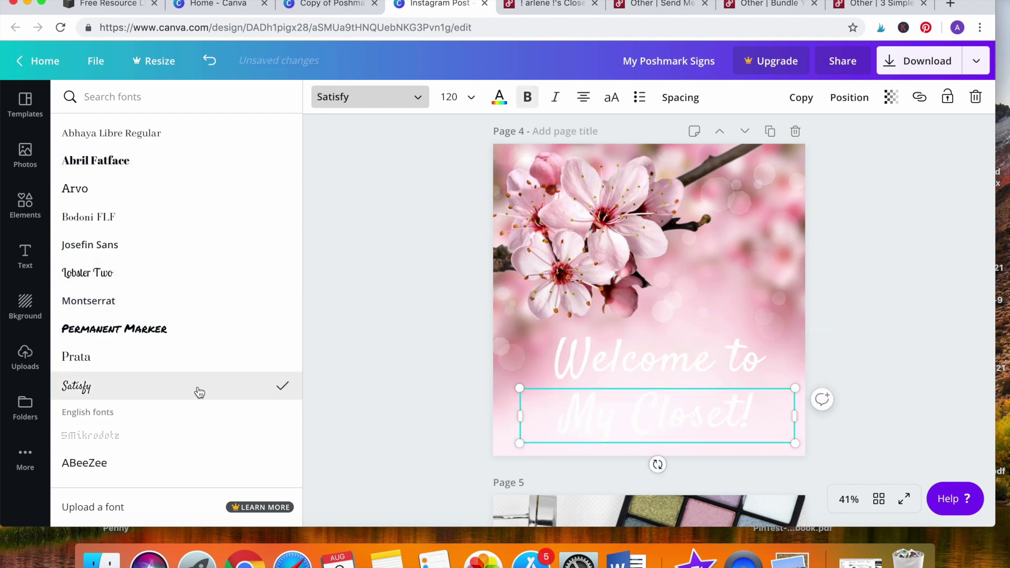
pyautogui.click(557, 386)
pyautogui.click(499, 96)
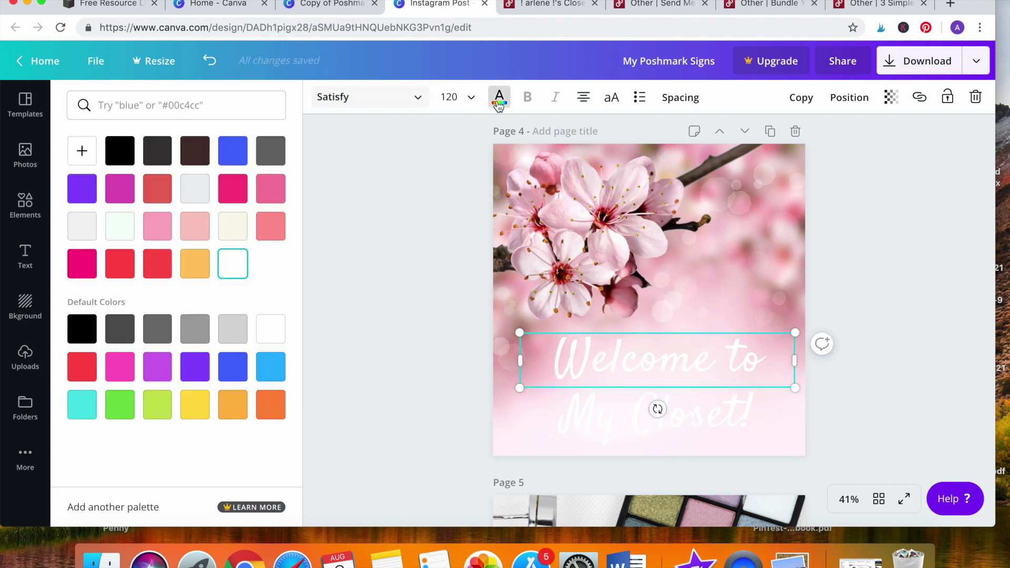
pyautogui.click(85, 199)
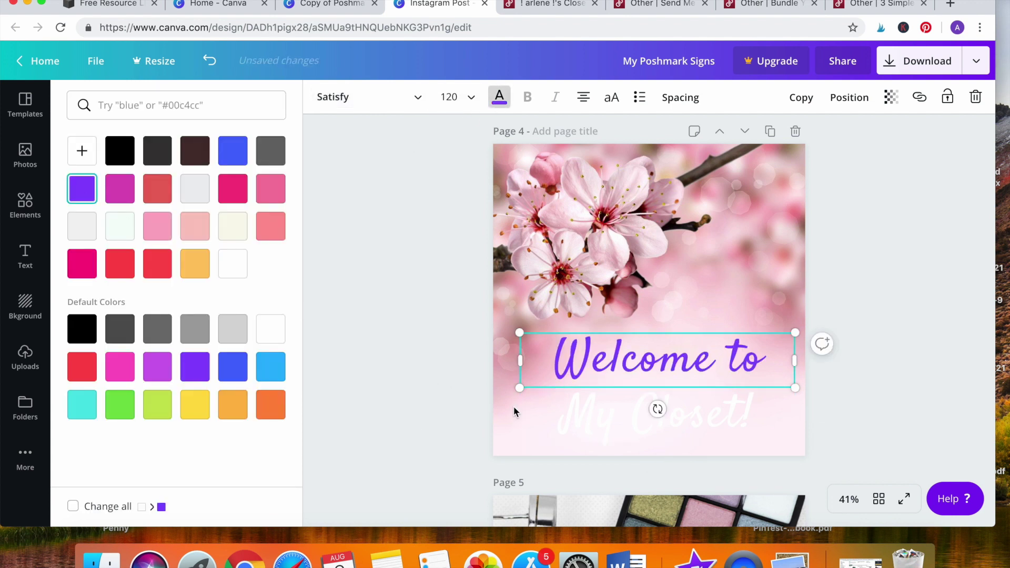
pyautogui.click(577, 418)
pyautogui.click(78, 196)
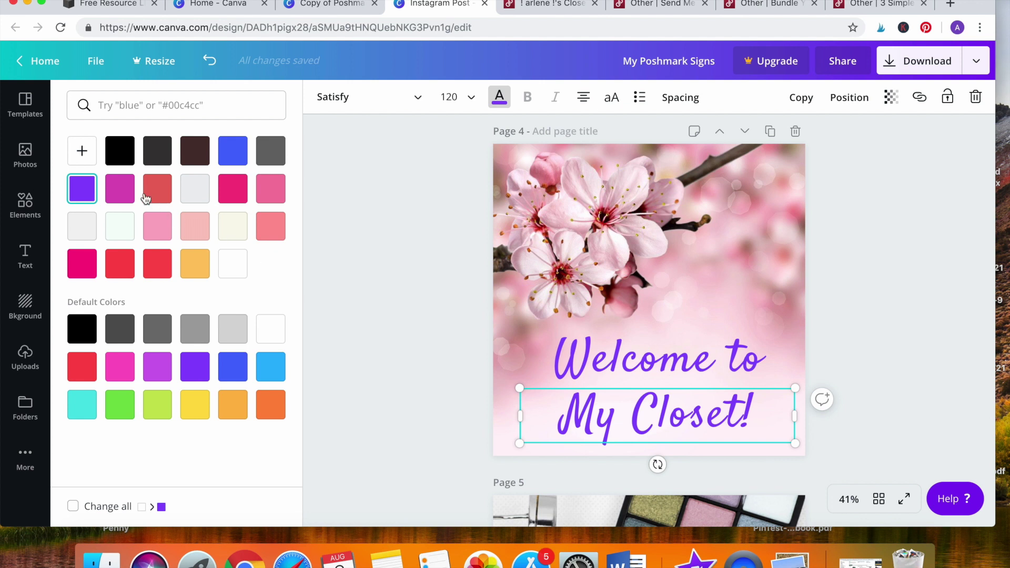
# Mix a custom deep pink #e81a5e for 'My Closet!' and apply it to 'Welcome to' too
pyautogui.click(84, 153)
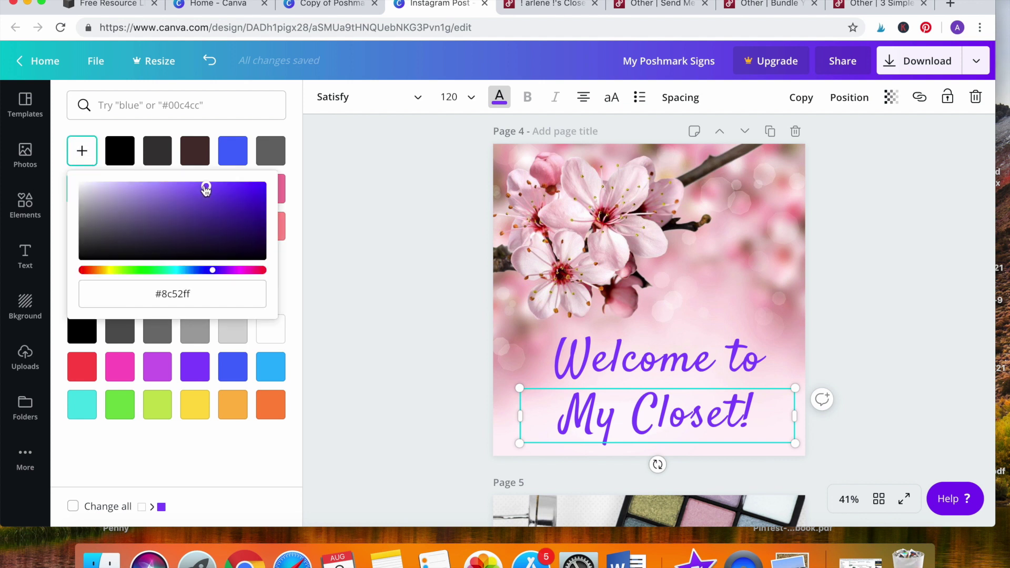
pyautogui.moveTo(206, 186); pyautogui.dragTo(174, 187)
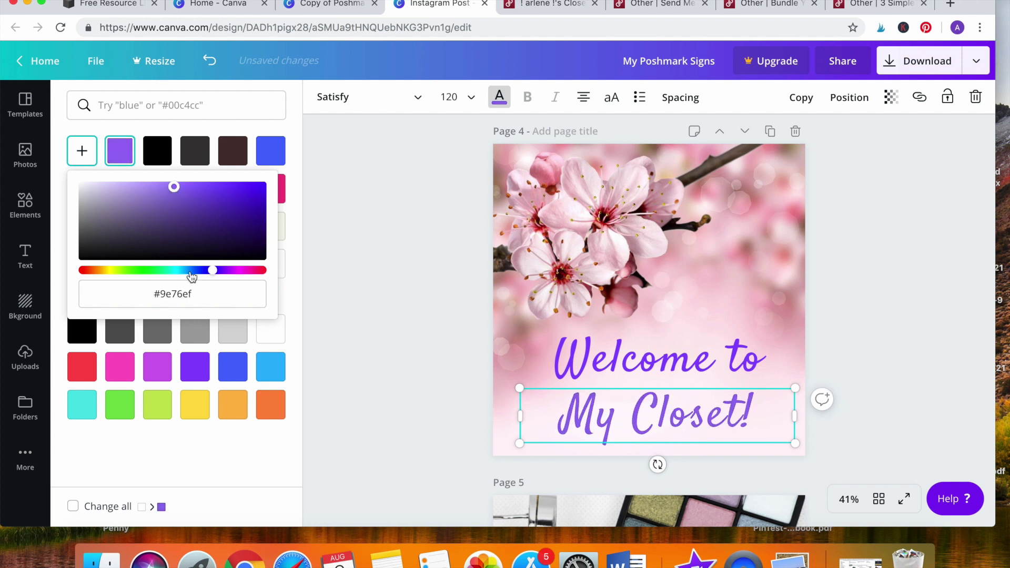
pyautogui.moveTo(212, 275); pyautogui.dragTo(252, 273)
pyautogui.moveTo(176, 189); pyautogui.dragTo(245, 189)
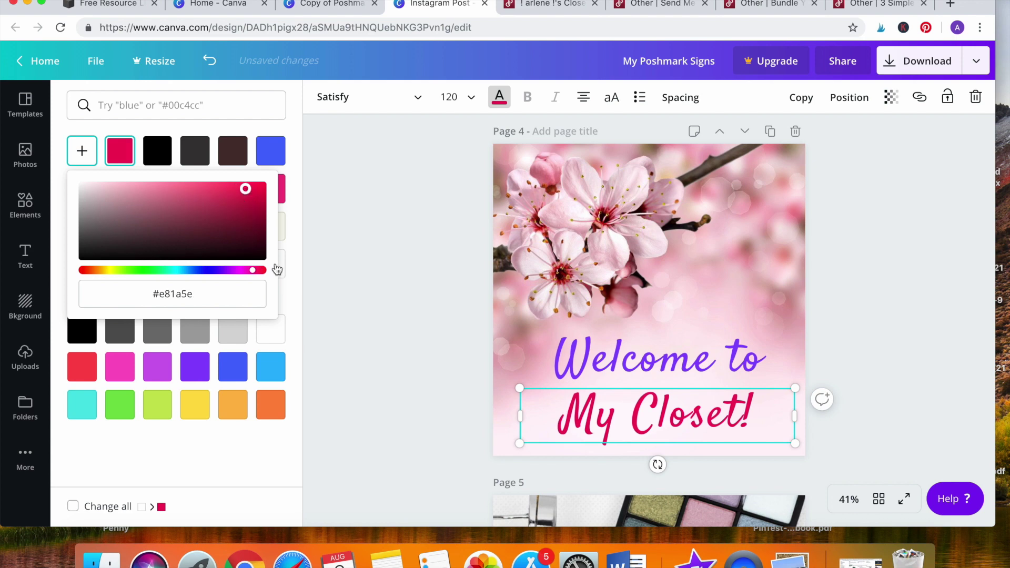
pyautogui.click(376, 312)
pyautogui.click(588, 358)
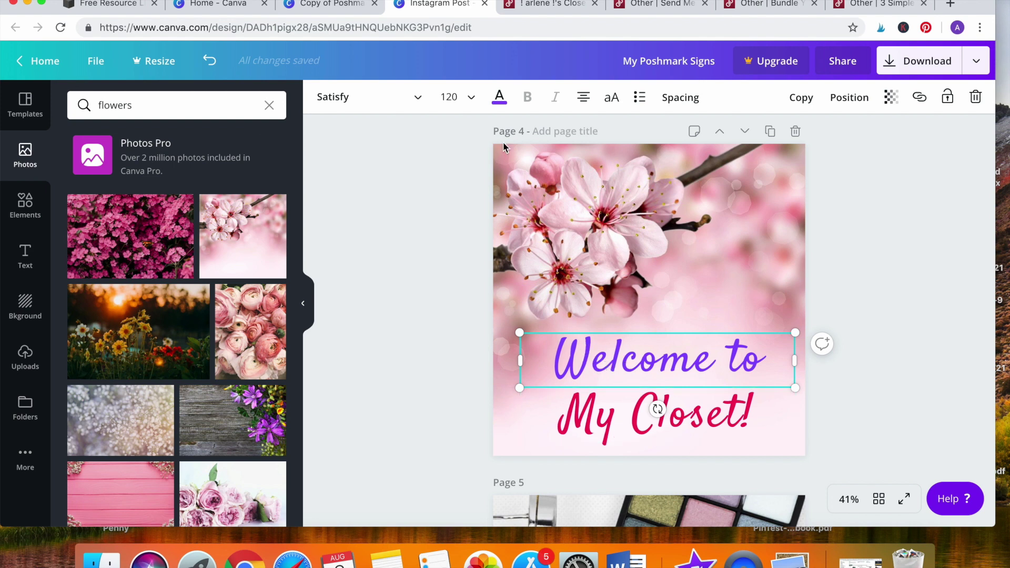
pyautogui.click(499, 98)
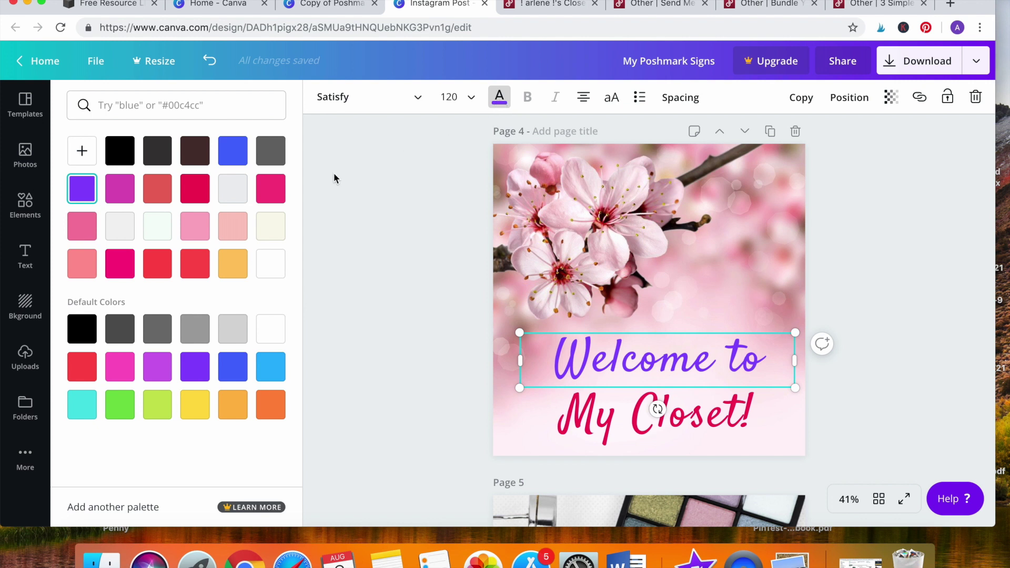
pyautogui.click(192, 197)
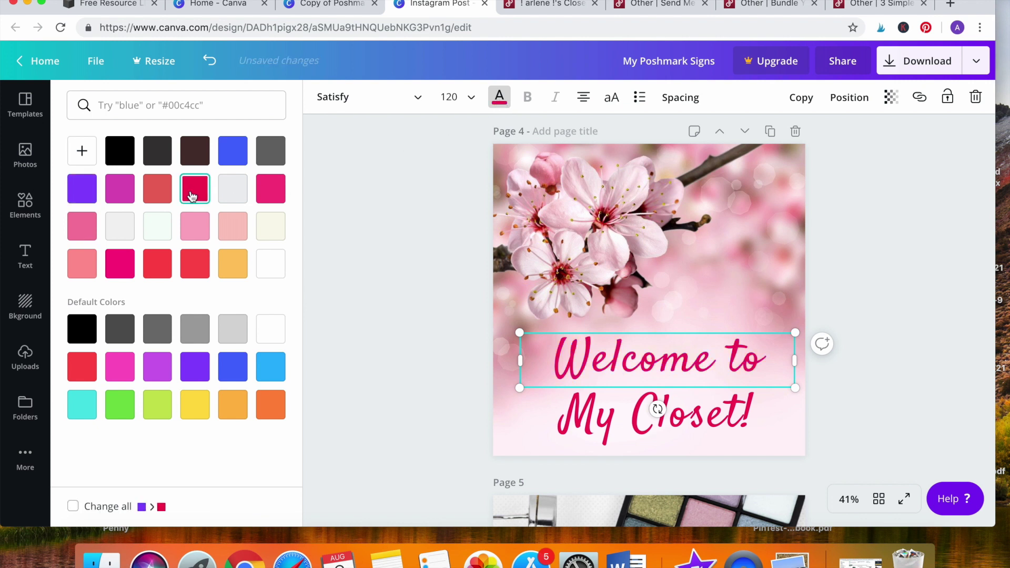
pyautogui.click(445, 389)
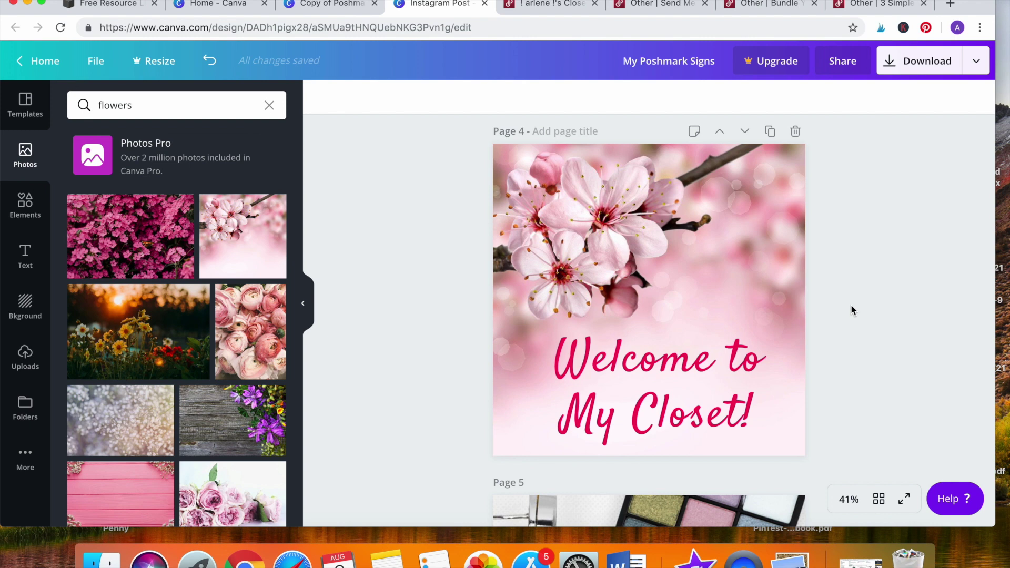
pyautogui.scroll(-5, 850, 306)
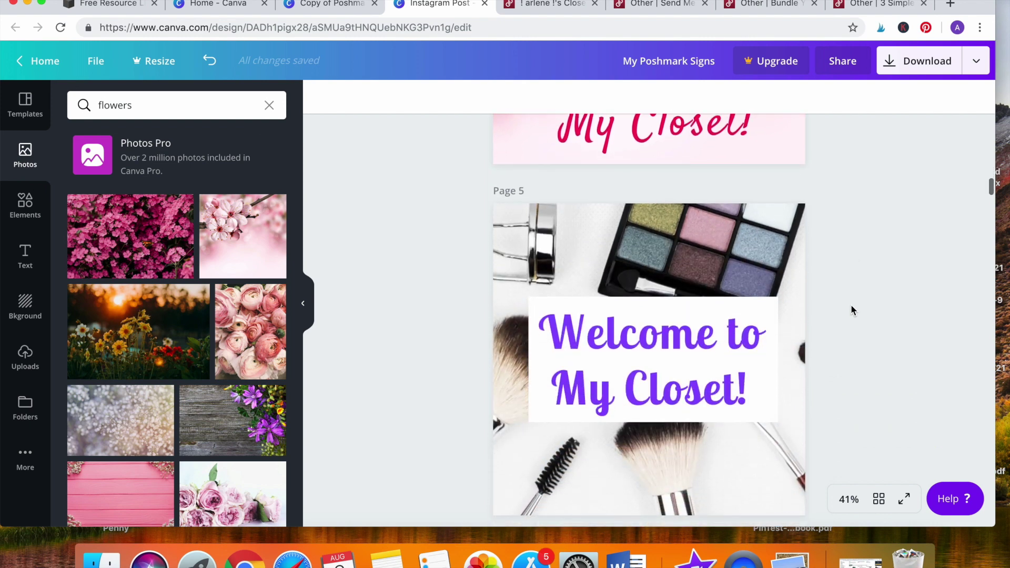
# Scroll through Pages 15–21 down to the Page 22 'Join Me, I'm Hosting a Party!' sign
pyautogui.scroll(-7, 851, 310)
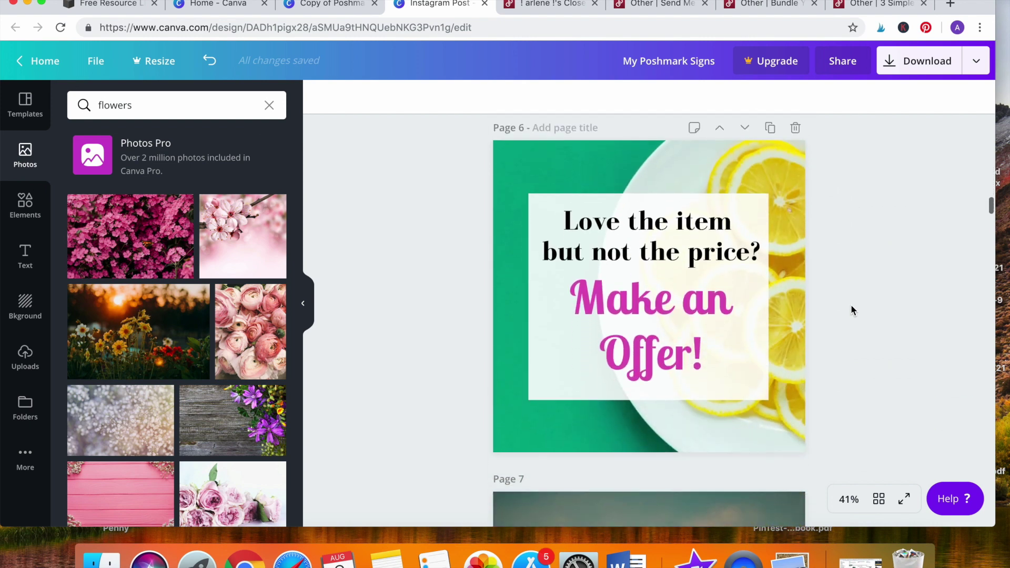
pyautogui.scroll(-1, 850, 304)
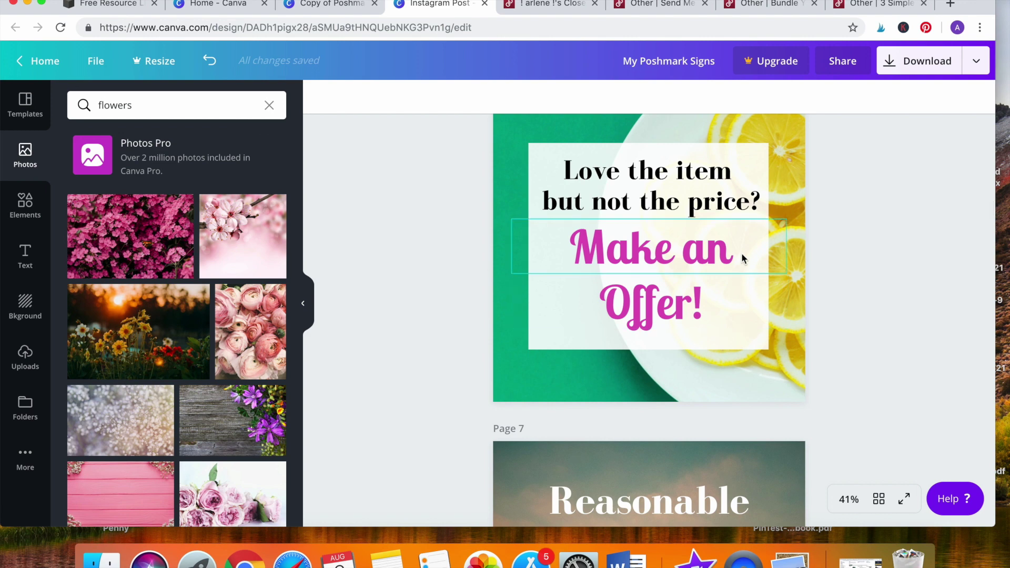
pyautogui.scroll(-4, 892, 313)
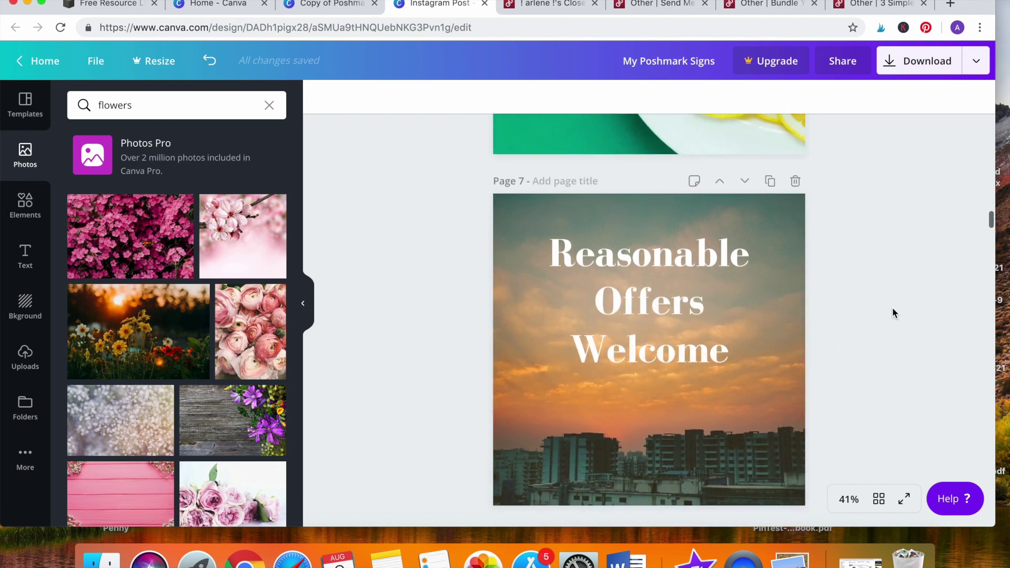
pyautogui.scroll(-7, 893, 313)
pyautogui.scroll(-12, 892, 312)
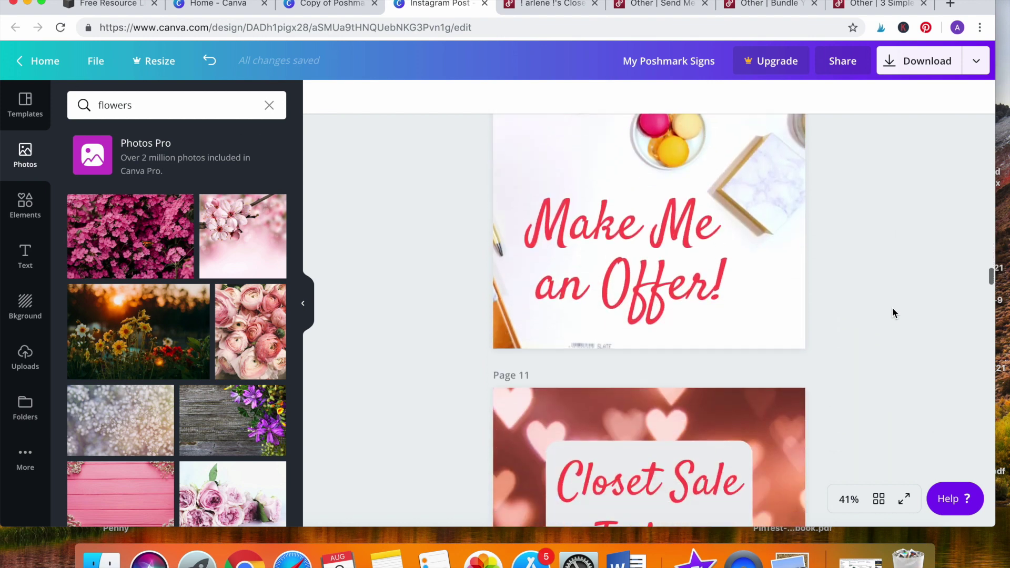
pyautogui.scroll(-5, 892, 312)
pyautogui.scroll(-6, 858, 268)
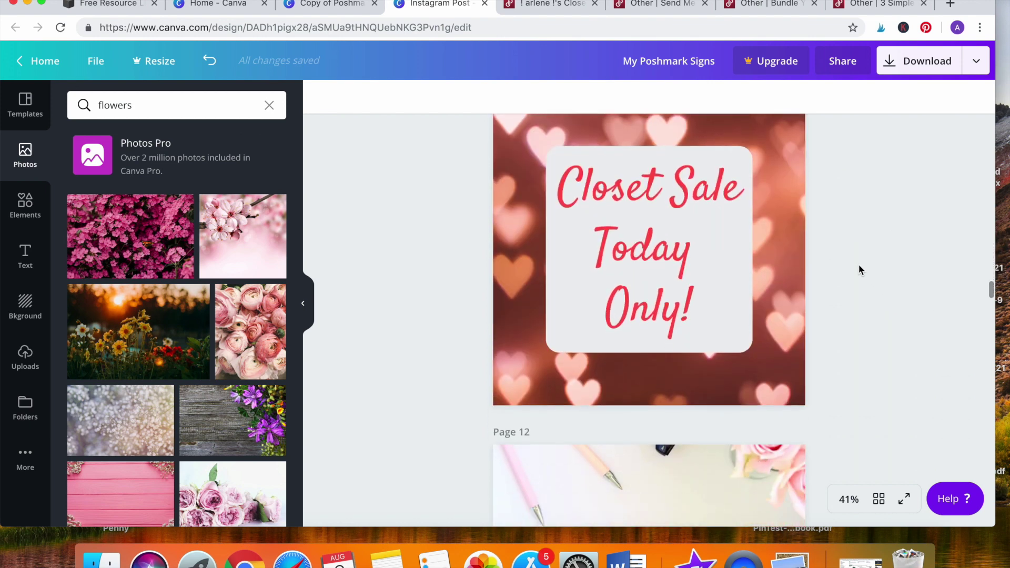
pyautogui.scroll(-10, 858, 268)
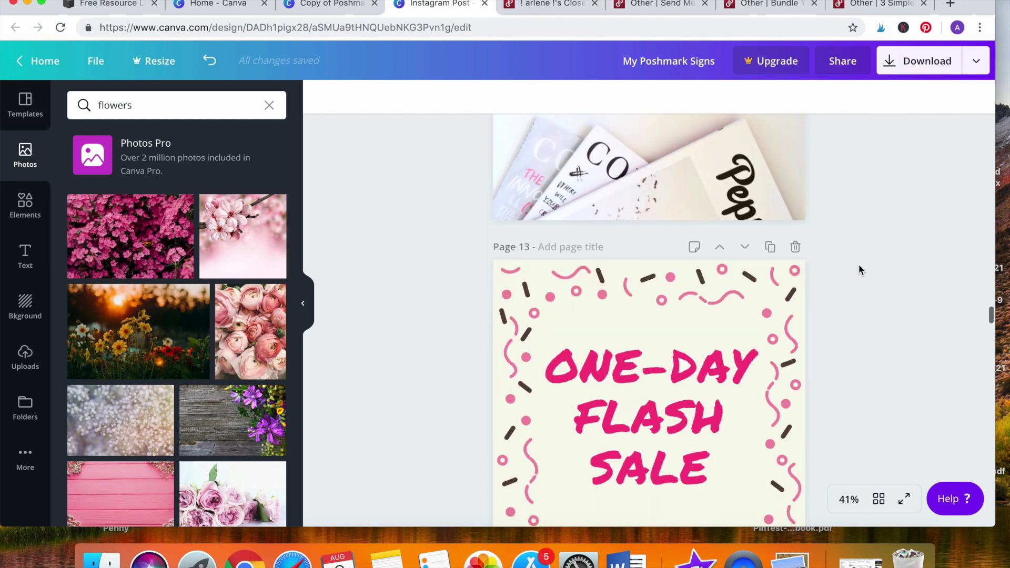
pyautogui.scroll(-7, 859, 269)
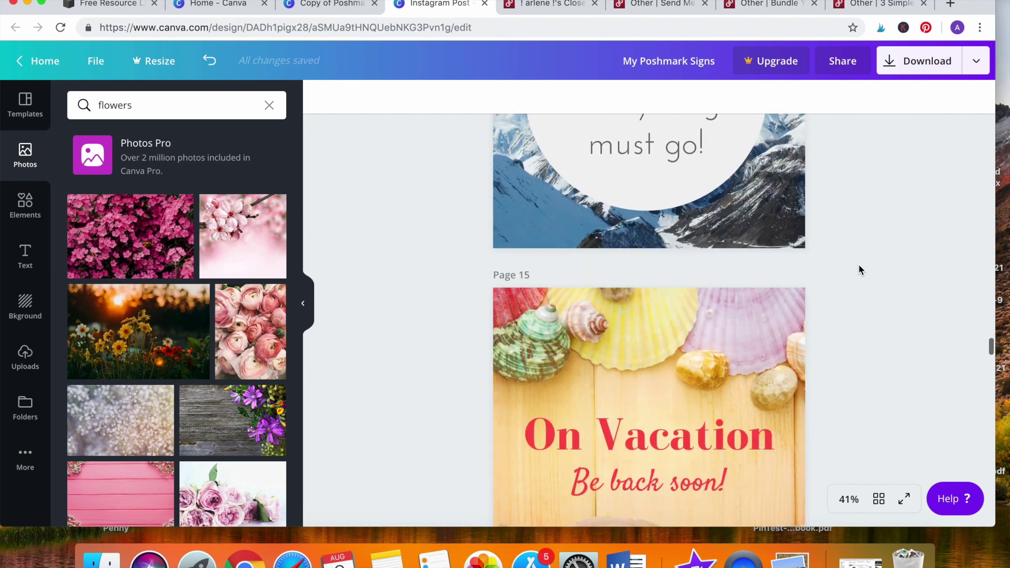
pyautogui.scroll(1, 859, 249)
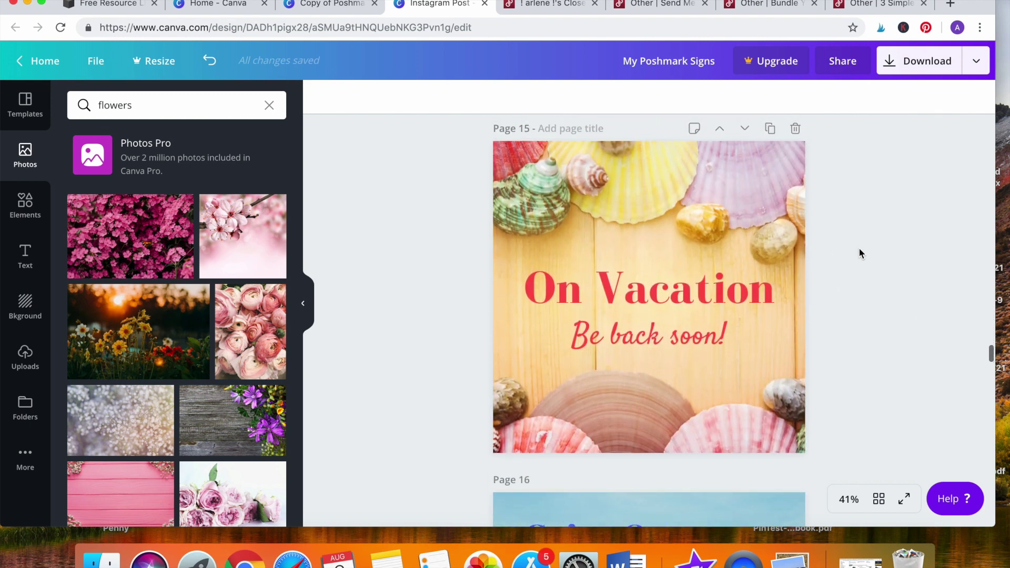
pyautogui.scroll(1, 837, 292)
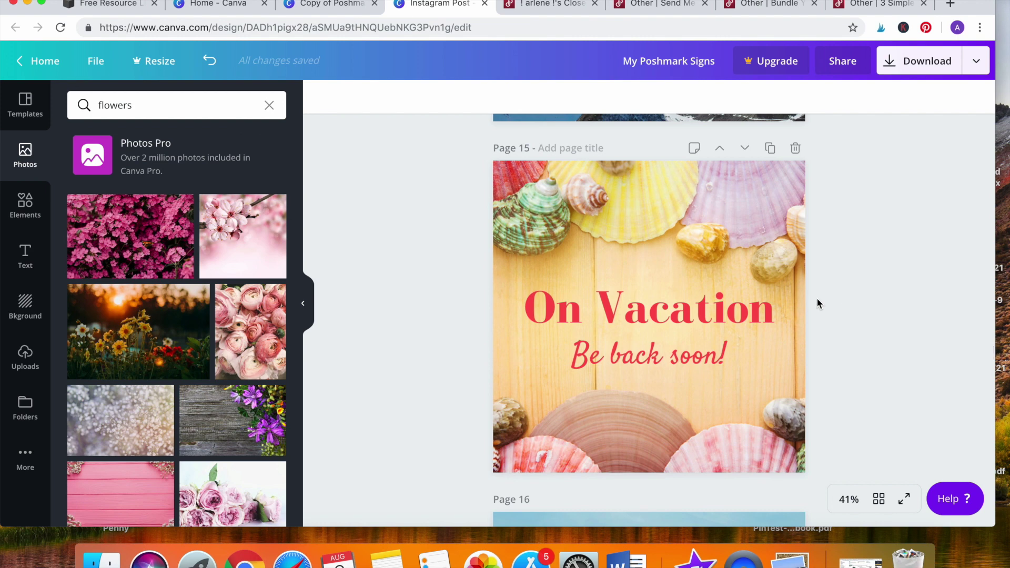
pyautogui.scroll(-4, 817, 300)
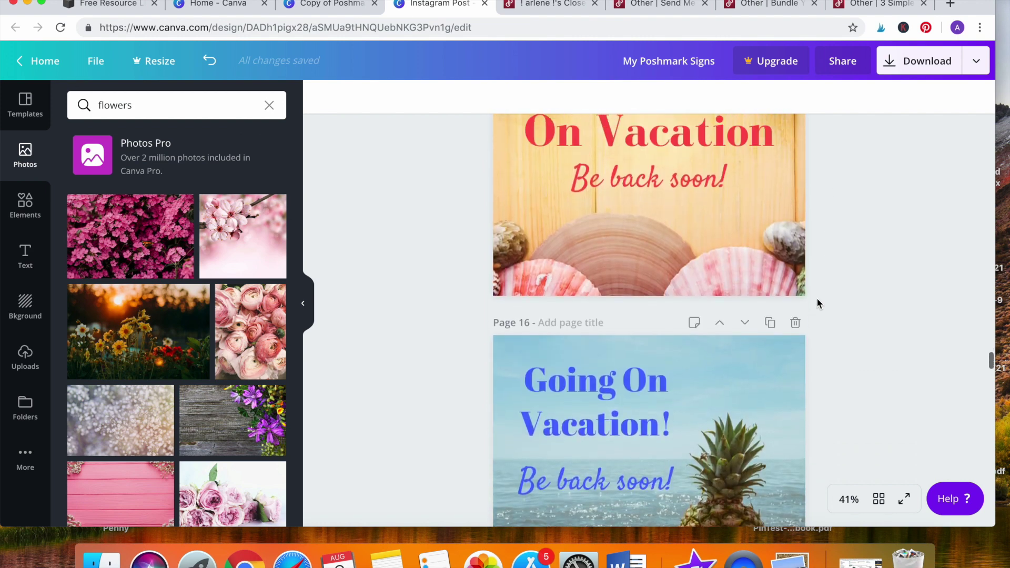
pyautogui.scroll(-5, 817, 300)
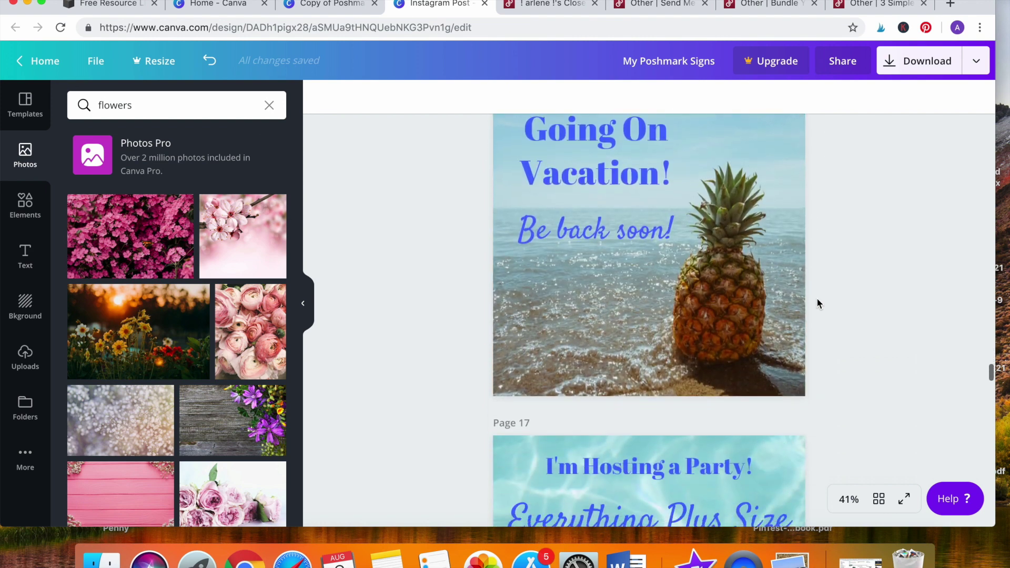
pyautogui.scroll(-3, 816, 303)
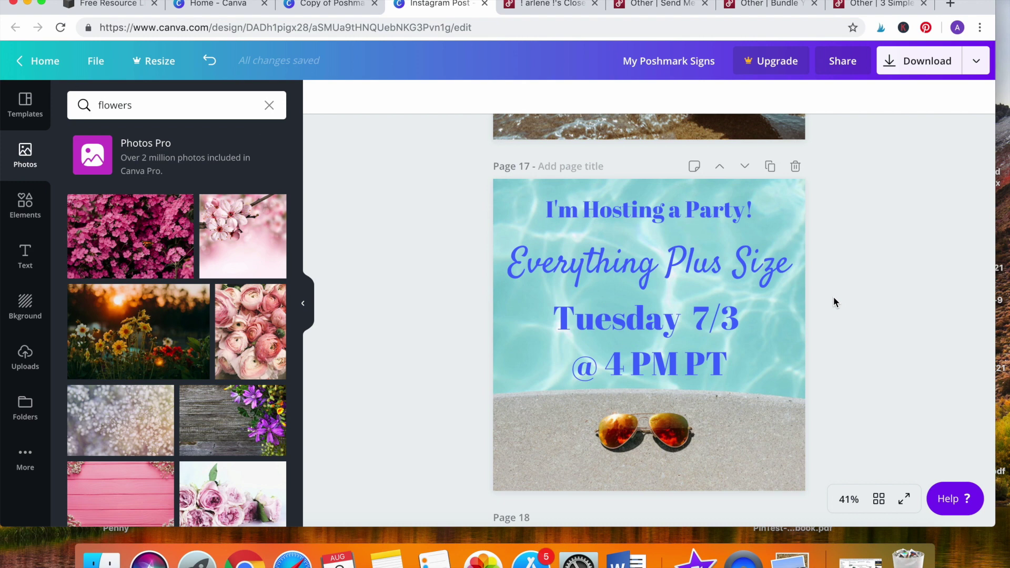
pyautogui.scroll(-1, 833, 302)
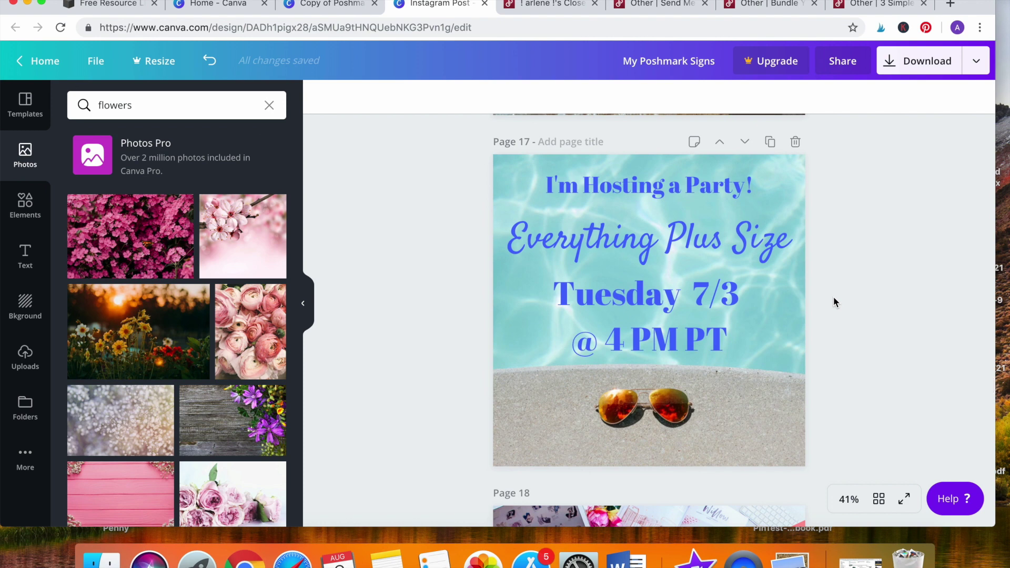
pyautogui.scroll(-5, 834, 298)
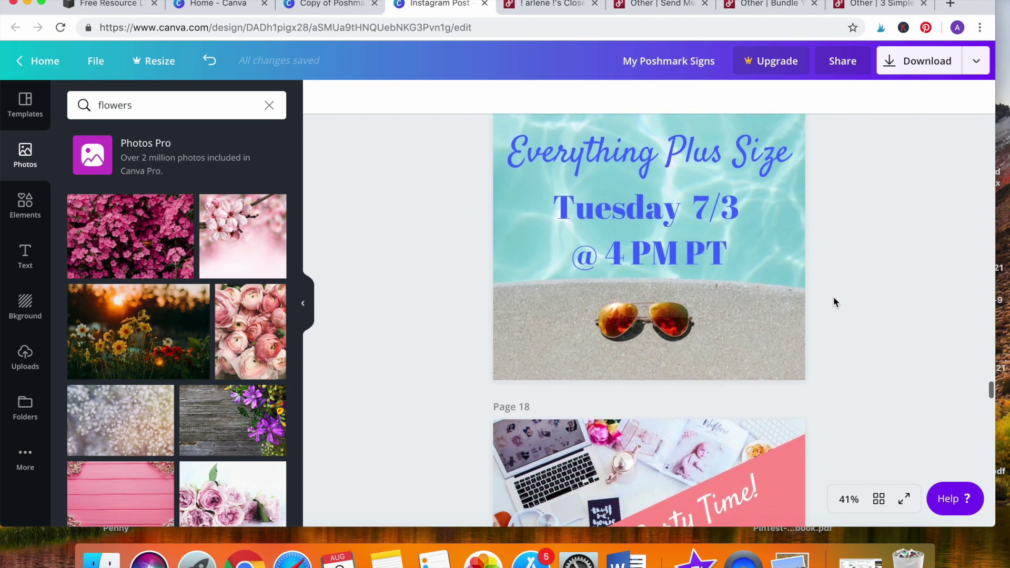
pyautogui.scroll(-10, 833, 300)
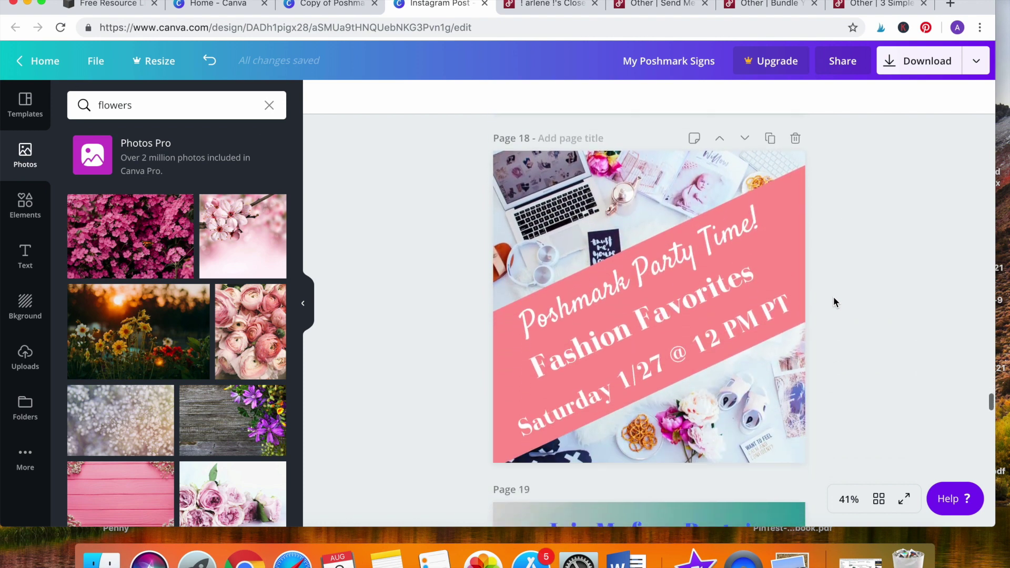
pyautogui.scroll(-3, 833, 297)
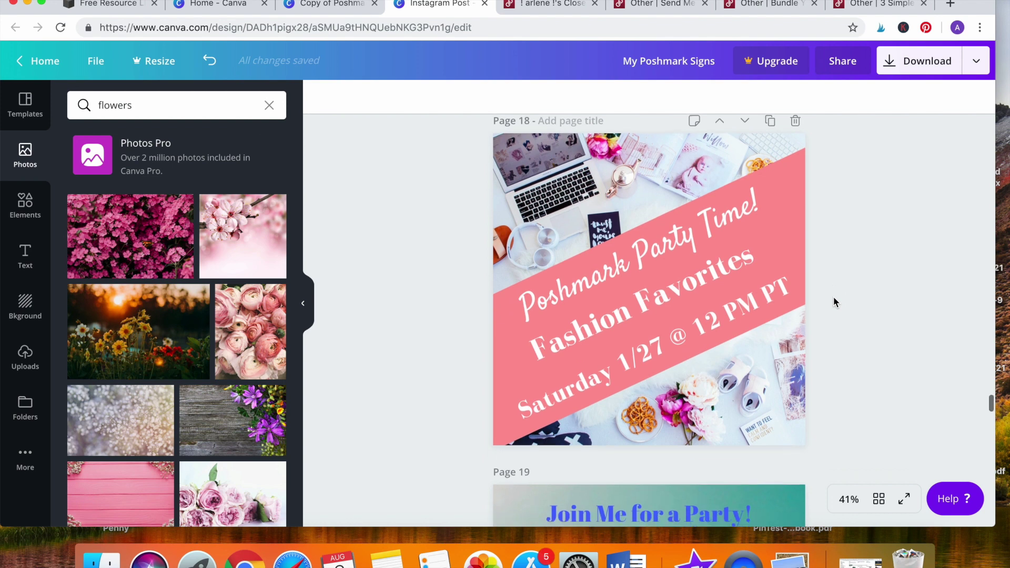
pyautogui.scroll(-8, 833, 302)
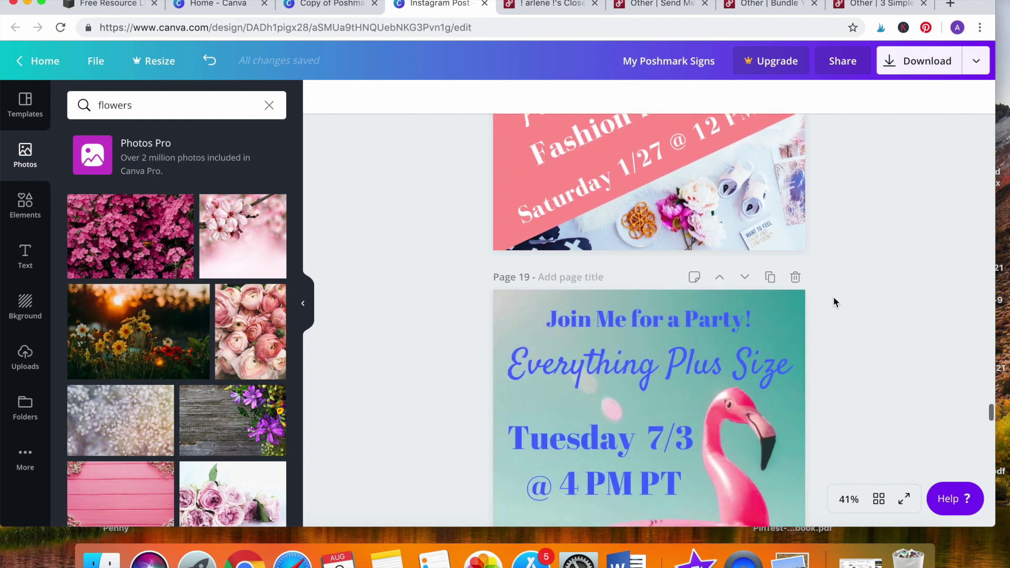
pyautogui.scroll(-20, 833, 302)
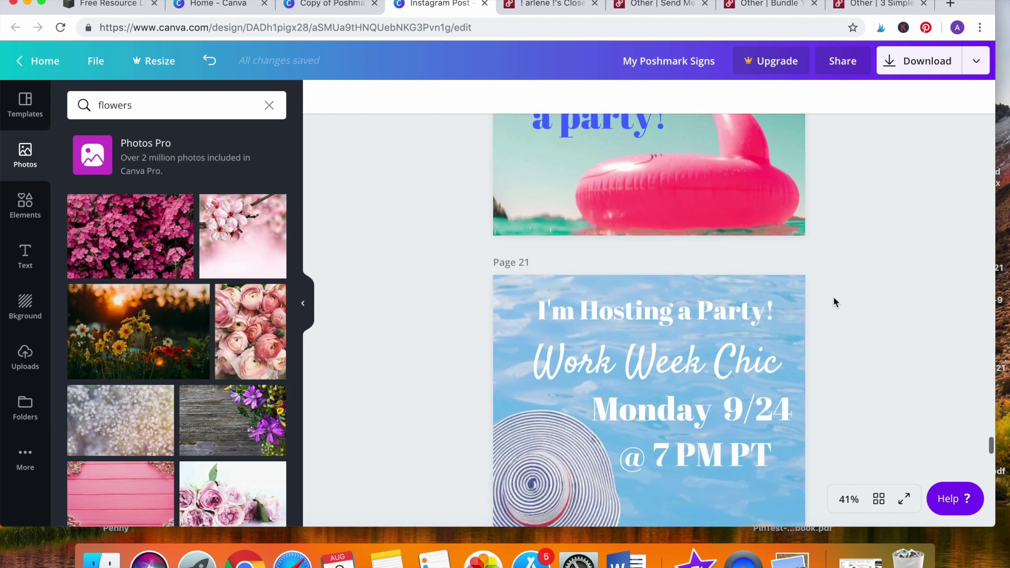
pyautogui.scroll(-11, 833, 298)
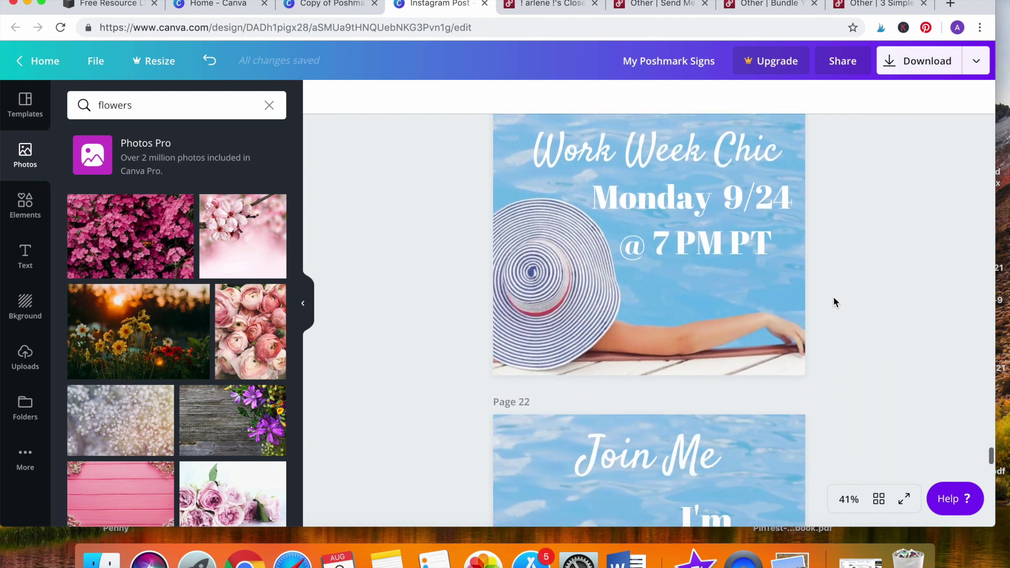
pyautogui.scroll(-3, 833, 299)
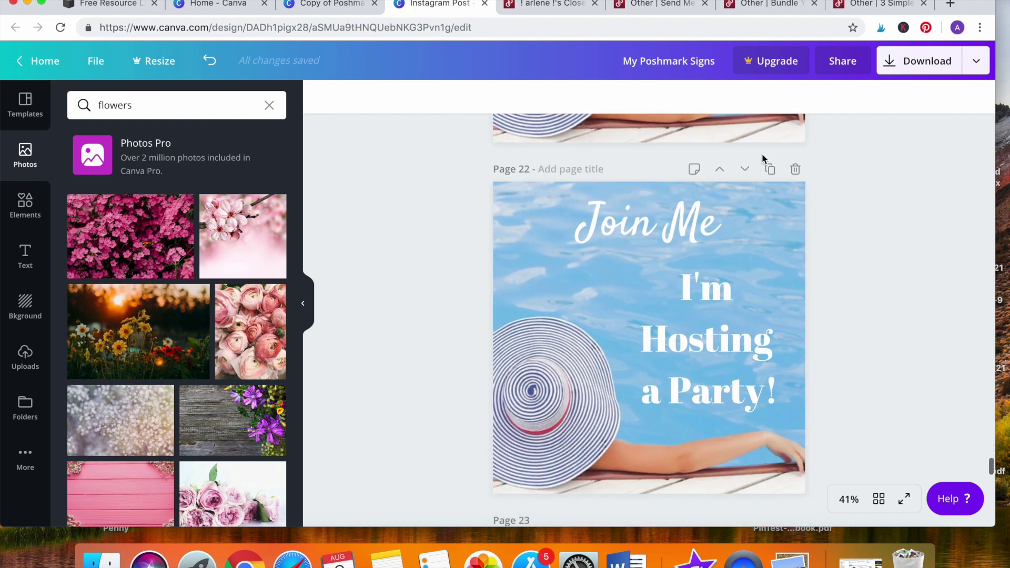
pyautogui.click(769, 168)
# Search templates for 'pool' and apply Sweet Summer Pool Party to the duplicated page 23
pyautogui.click(268, 105)
pyautogui.click(27, 107)
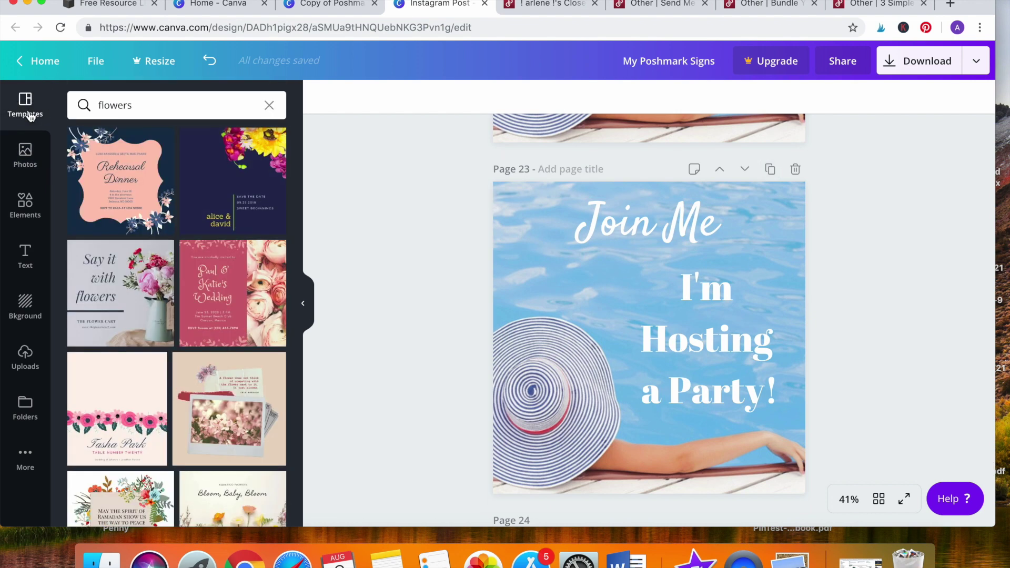
pyautogui.click(72, 104)
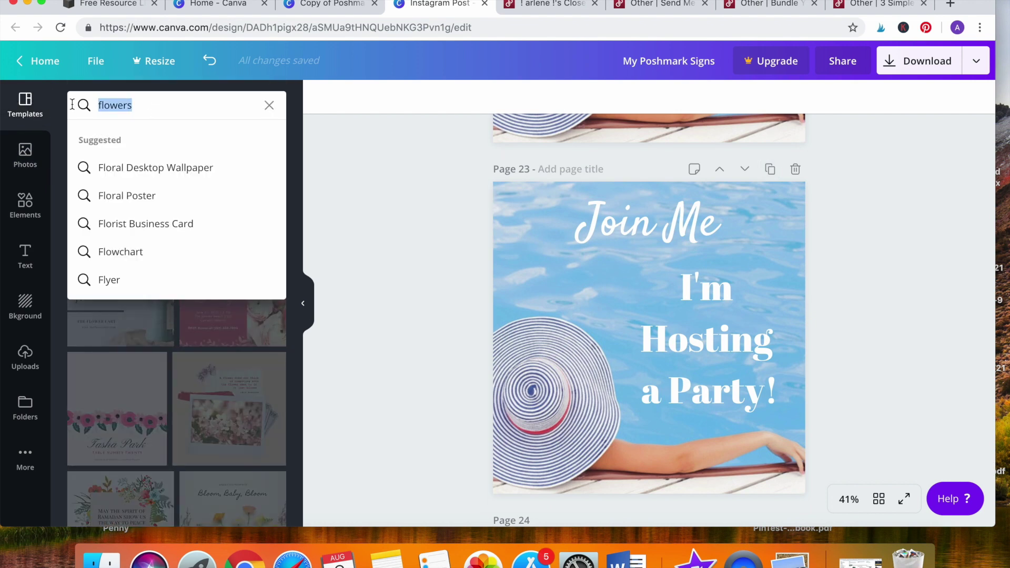
pyautogui.press('BackSpace')
pyautogui.write('pool')
pyautogui.press('Return')
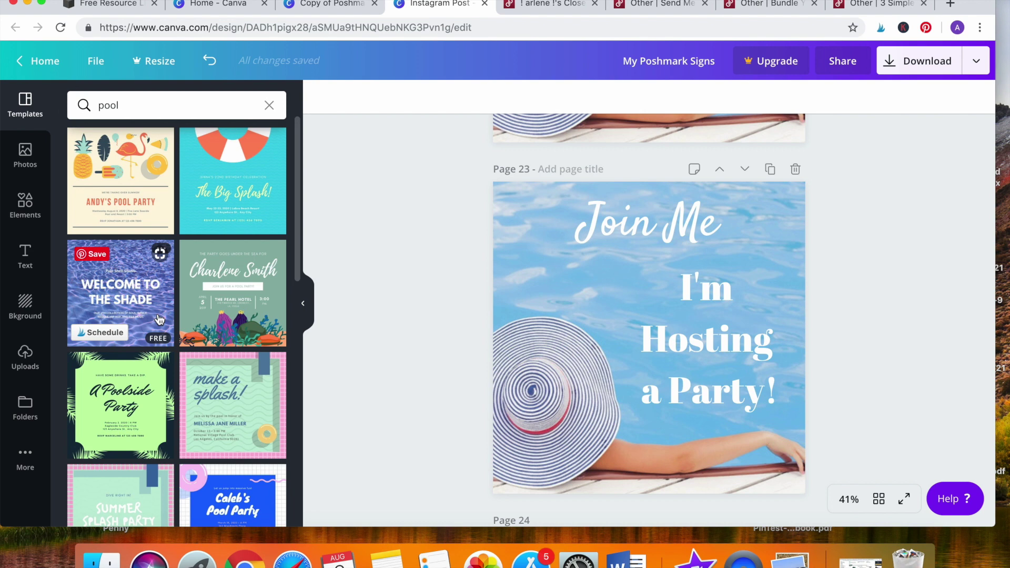
pyautogui.scroll(-2, 221, 384)
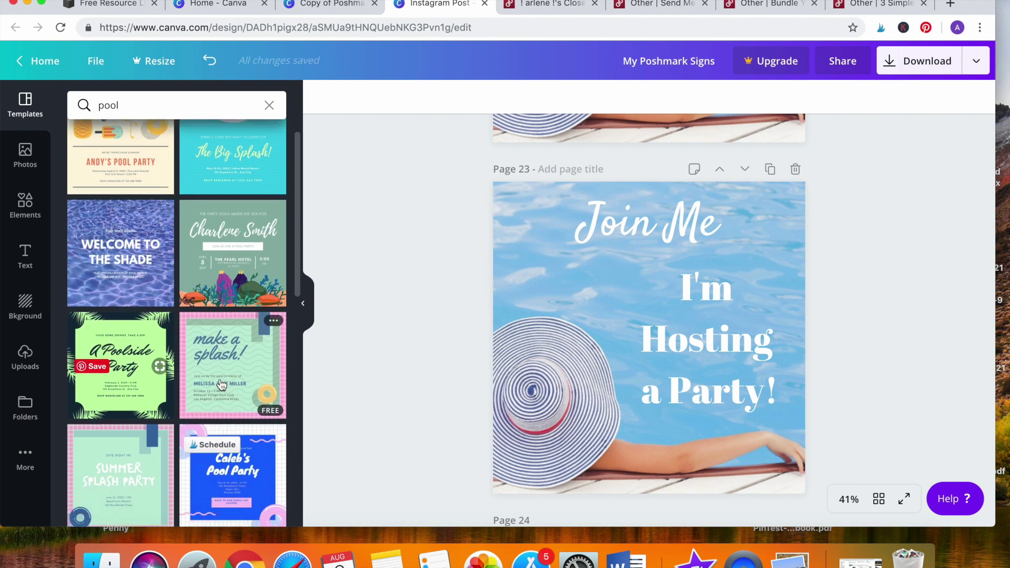
pyautogui.scroll(-8, 221, 386)
pyautogui.click(122, 403)
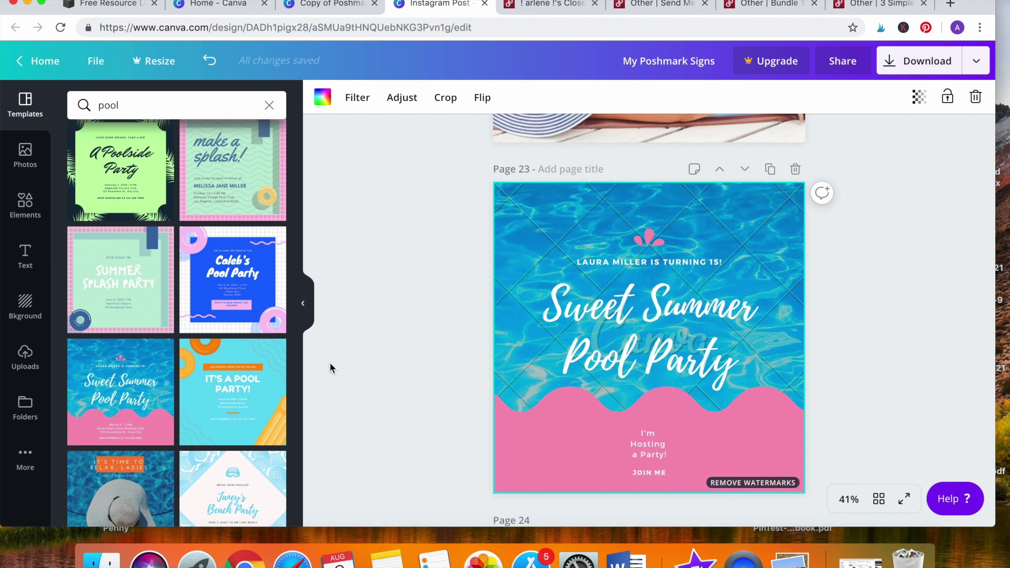
# Replace page 23's layout with the sun-hat poolside 'Join Me' template
pyautogui.scroll(-3, 156, 324)
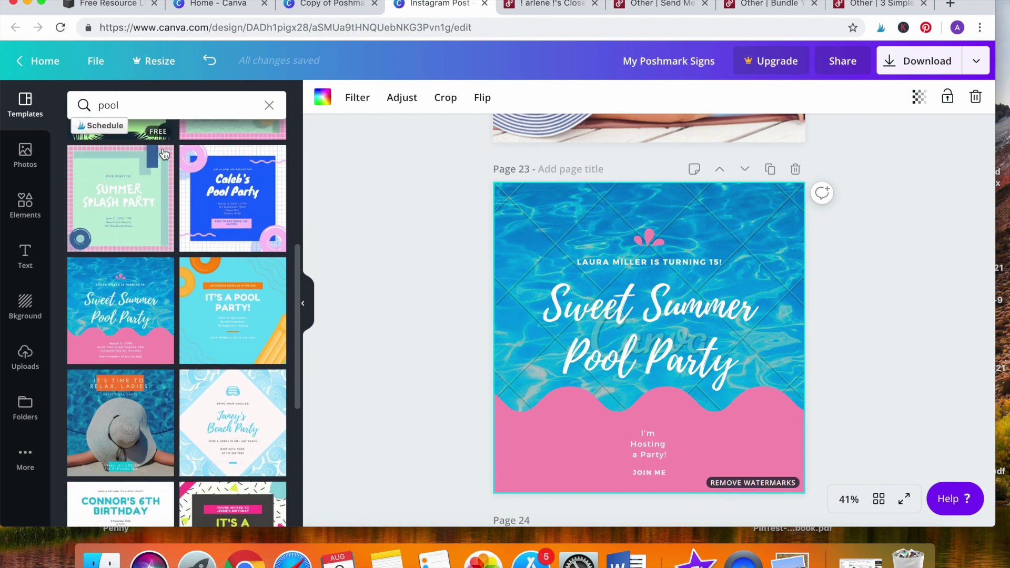
pyautogui.scroll(-2, 154, 267)
pyautogui.scroll(-1, 153, 265)
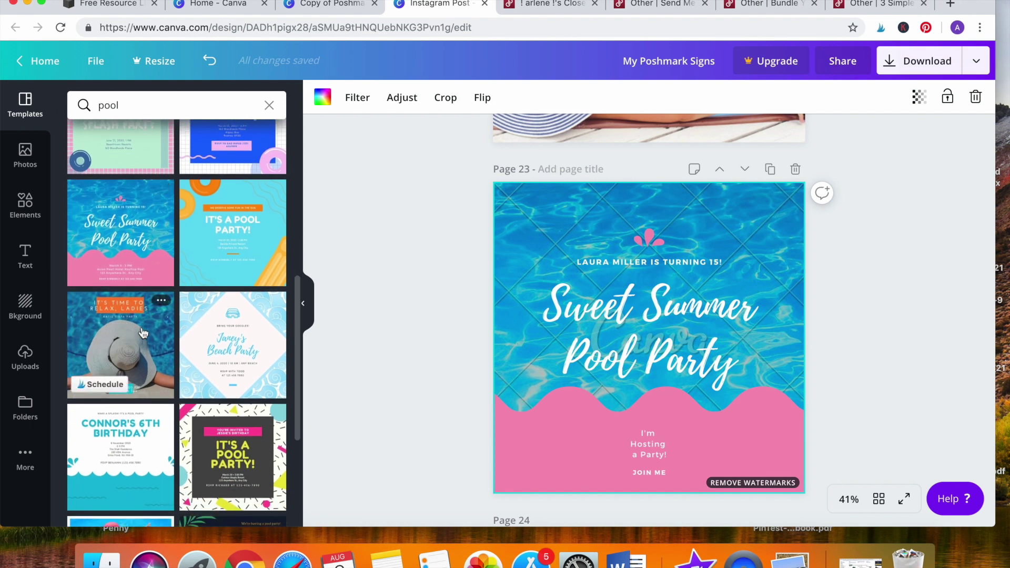
pyautogui.click(148, 367)
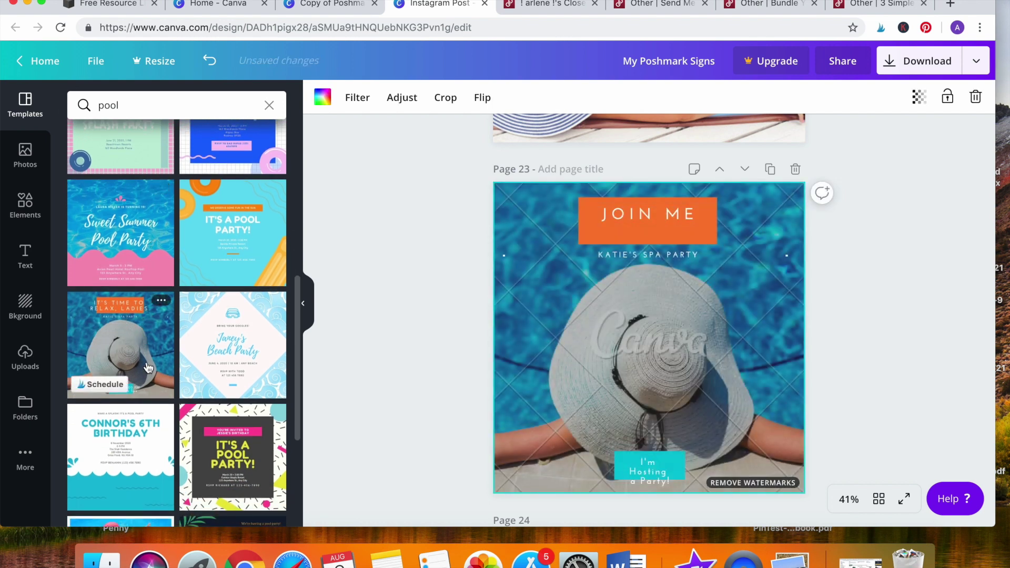
pyautogui.scroll(10, 156, 368)
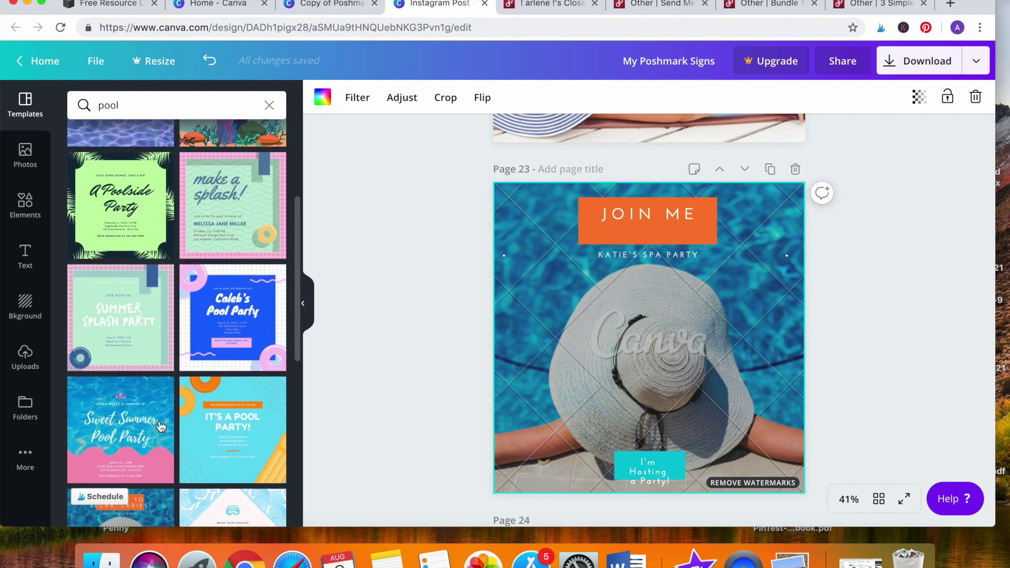
pyautogui.click(137, 104)
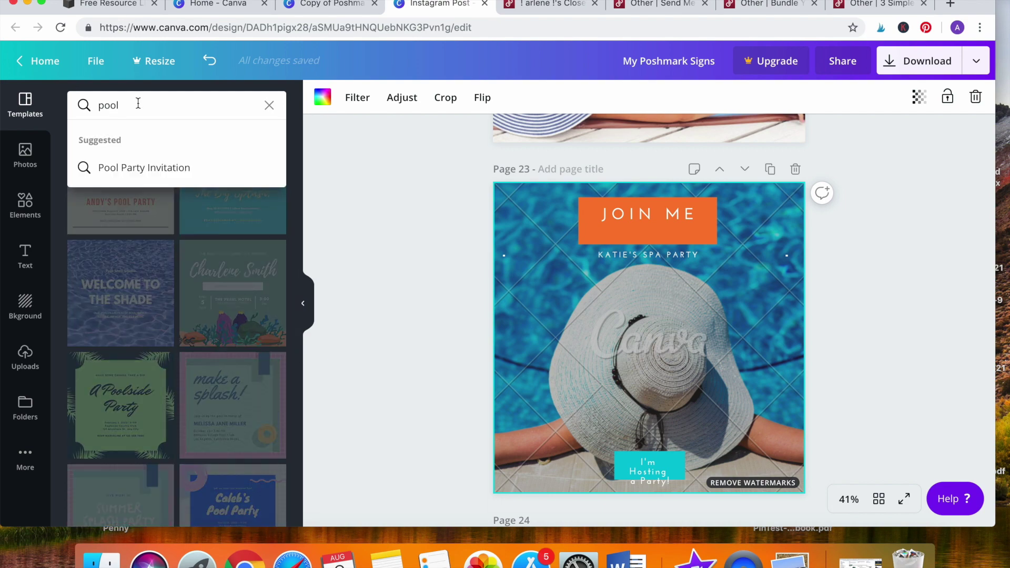
pyautogui.moveTo(129, 103); pyautogui.dragTo(73, 103)
# Search the stock photos for 'pool'
pyautogui.click(22, 167)
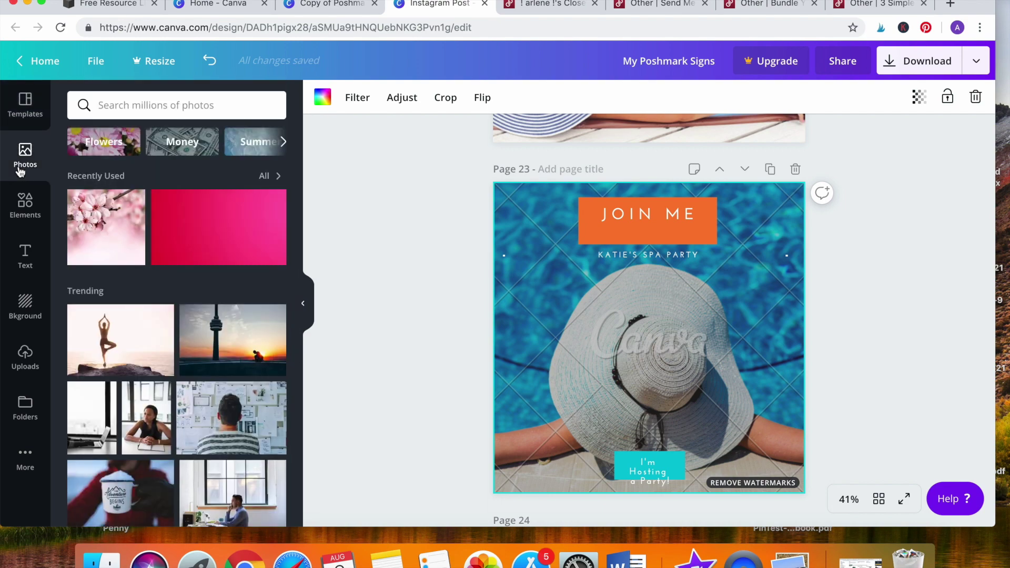
pyautogui.click(128, 111)
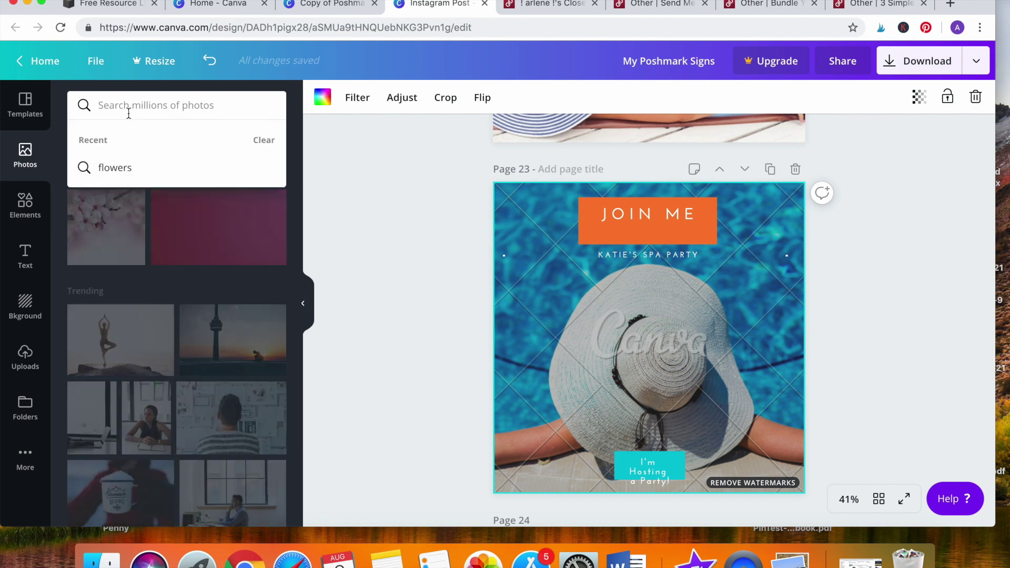
pyautogui.write('pool')
pyautogui.press('Return')
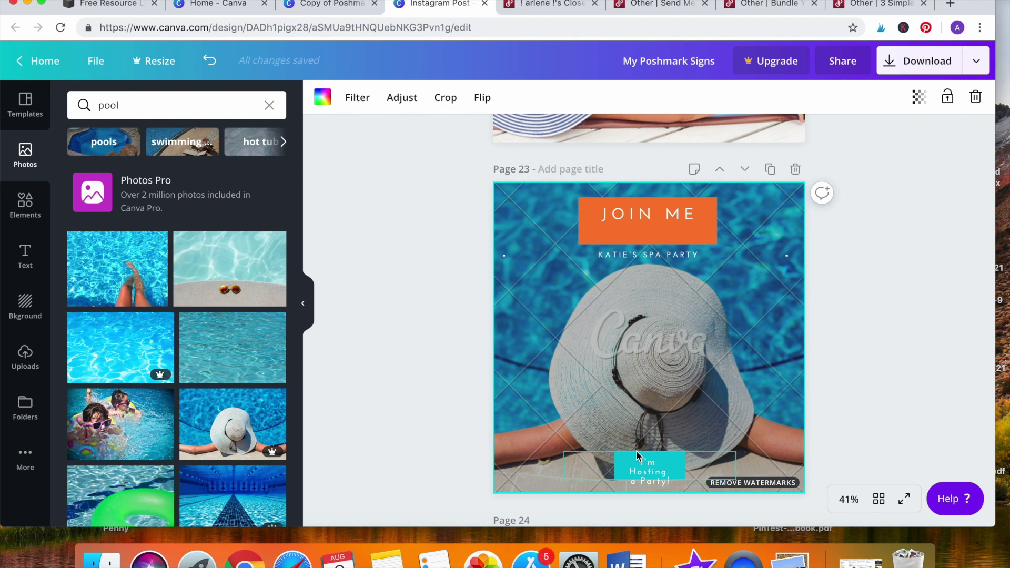
# Revert to the Sweet Summer Pool Party layout, delete its background and headline, and add the legs-in-pool photo
pyautogui.press('super+z')
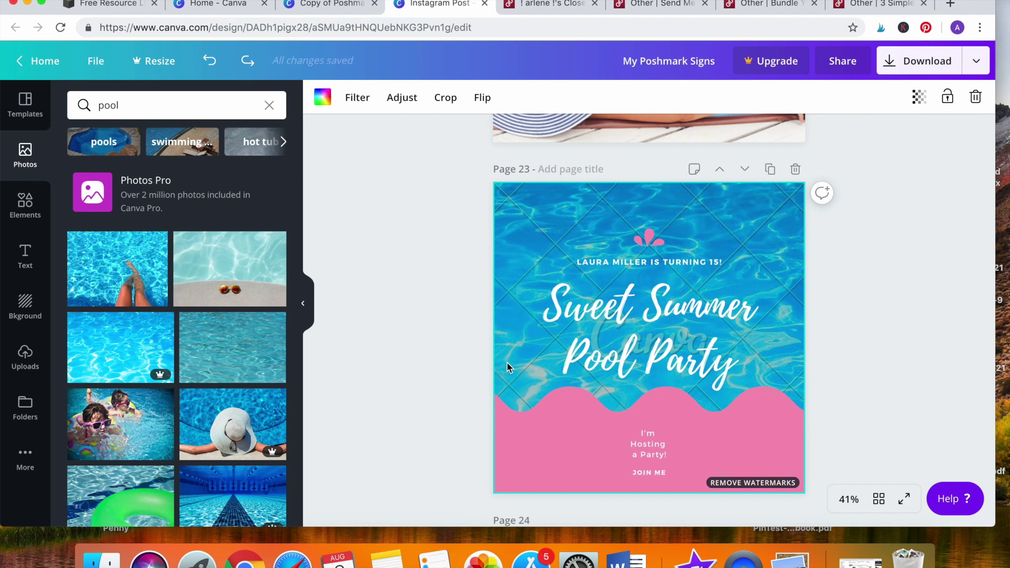
pyautogui.press('Delete')
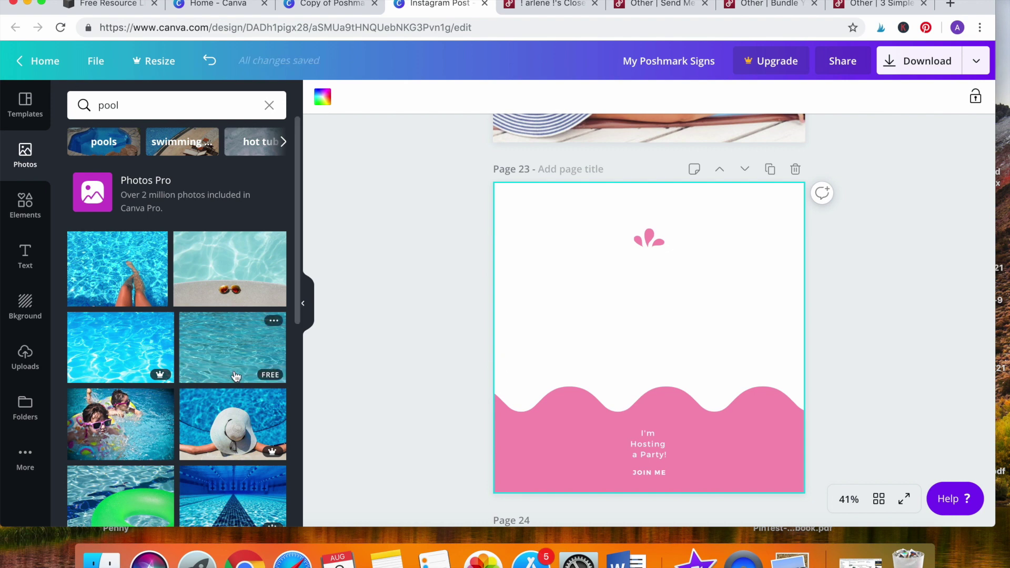
pyautogui.click(124, 279)
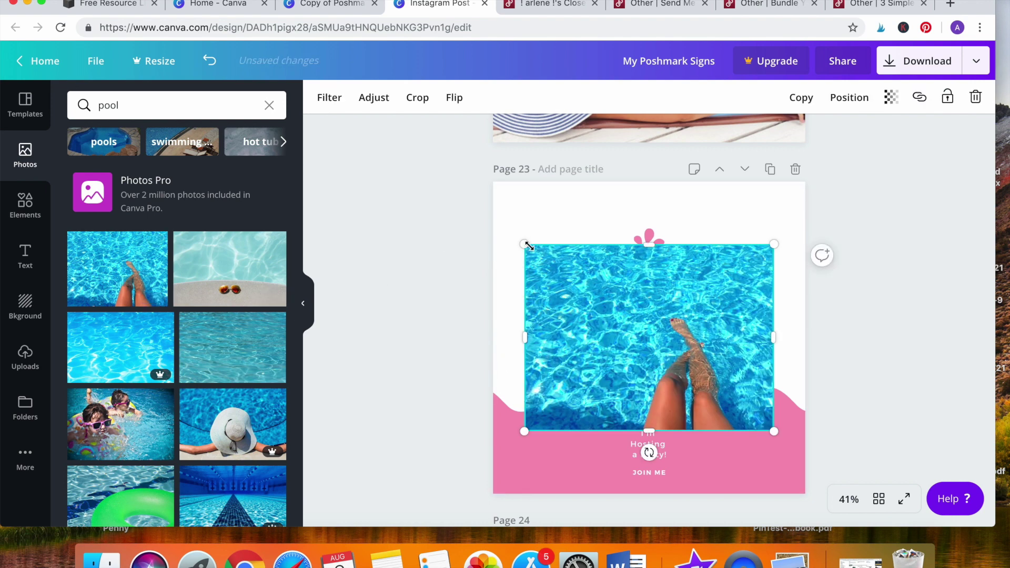
# Stretch the feet-in-pool photo to cover page 23 and send it to the back
pyautogui.moveTo(528, 246); pyautogui.dragTo(427, 171)
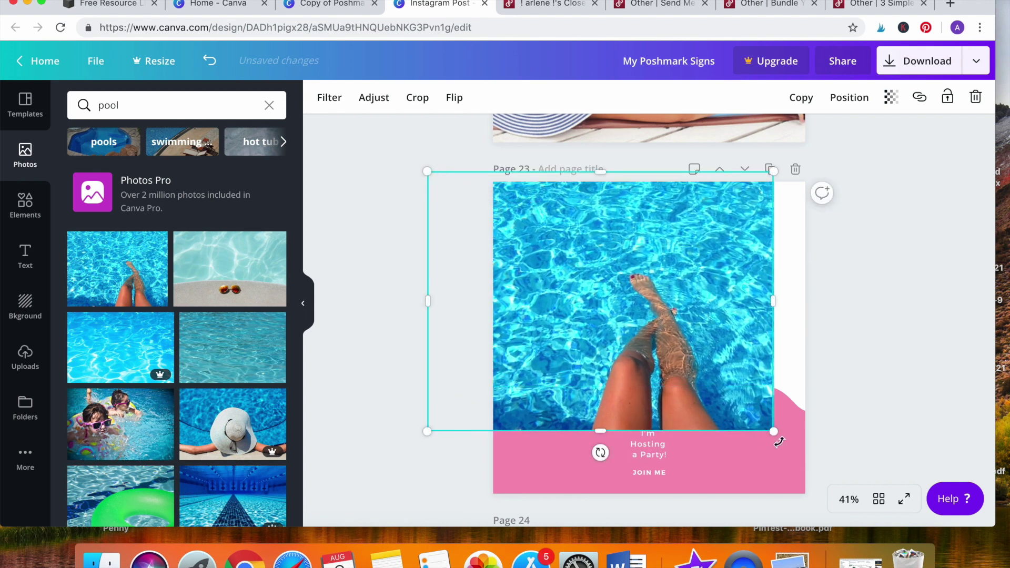
pyautogui.moveTo(779, 441); pyautogui.dragTo(865, 517)
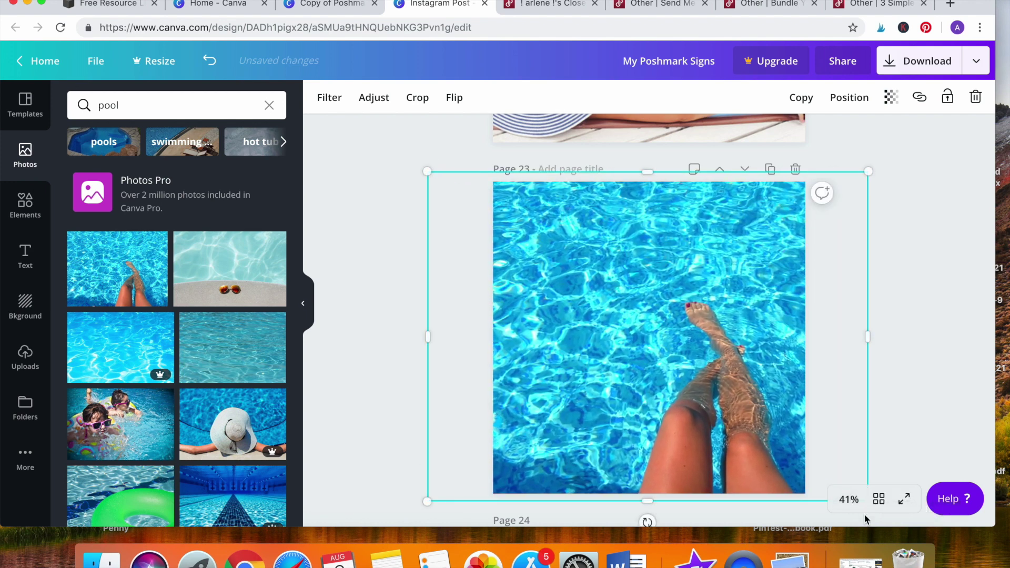
pyautogui.click(849, 99)
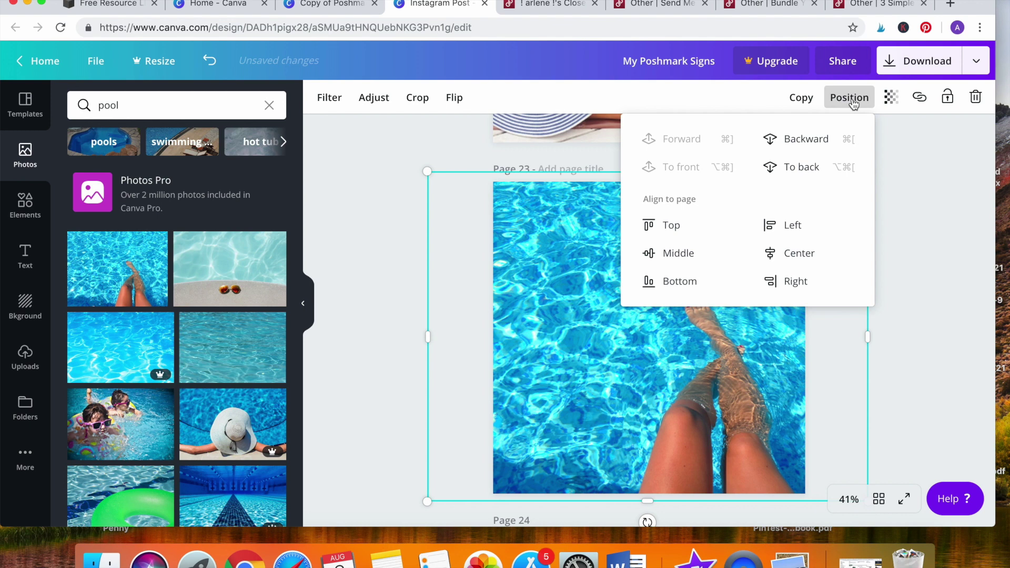
pyautogui.click(816, 167)
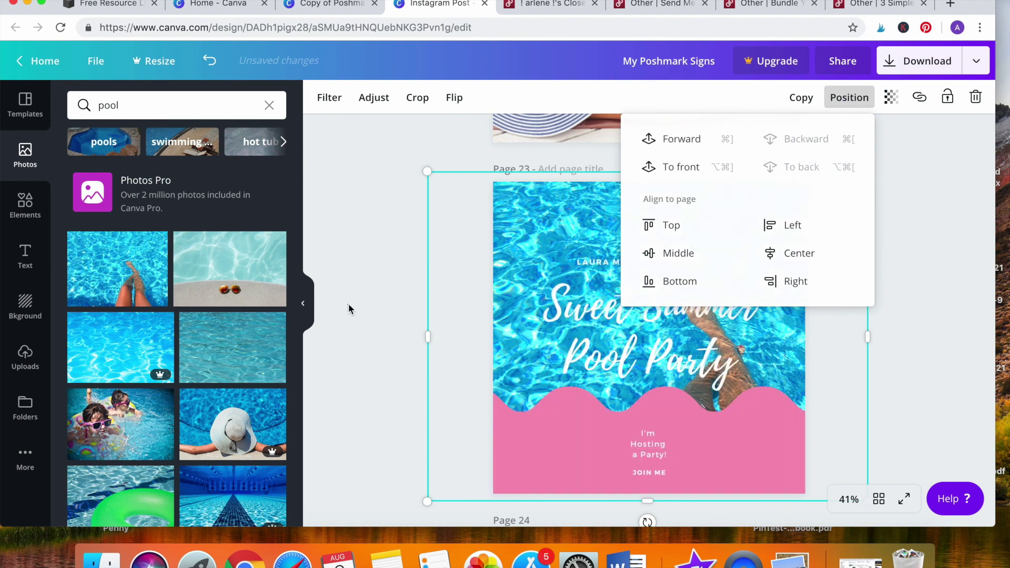
# Ungroup the Sweet Summer Pool Party title elements
pyautogui.click(373, 351)
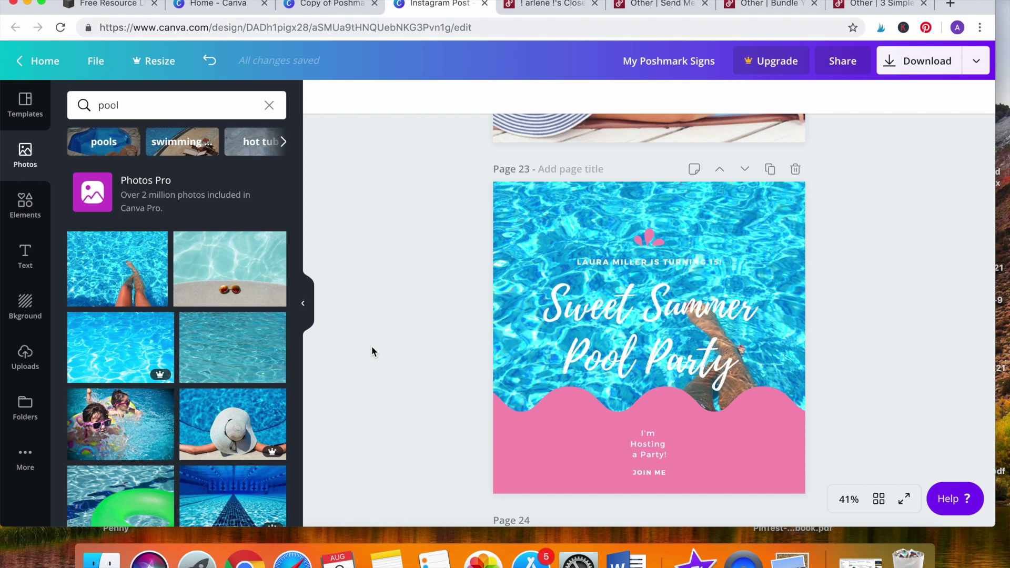
pyautogui.click(637, 262)
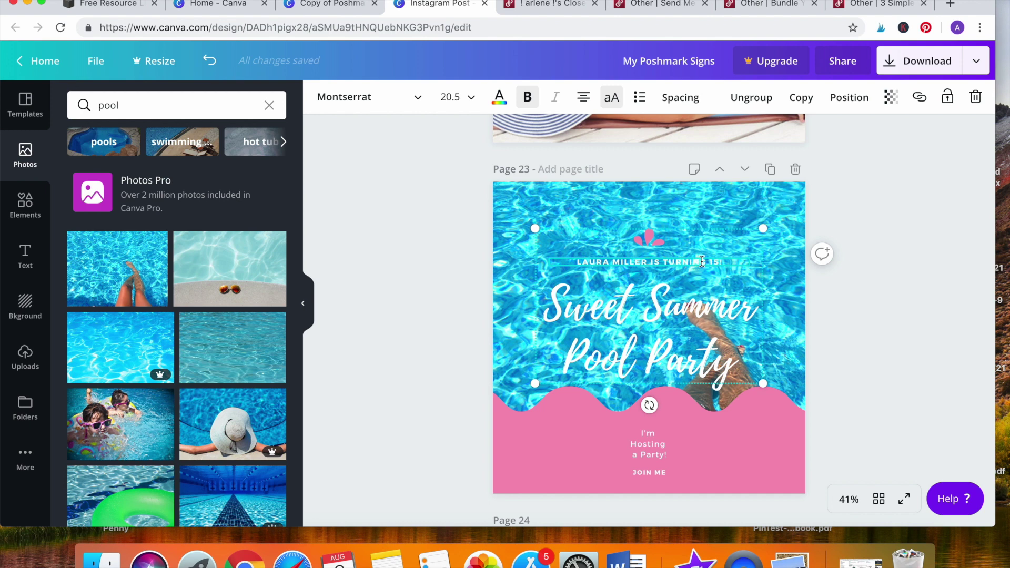
pyautogui.click(755, 98)
# Delete the small birthday line and move the pink flower and title higher
pyautogui.click(702, 261)
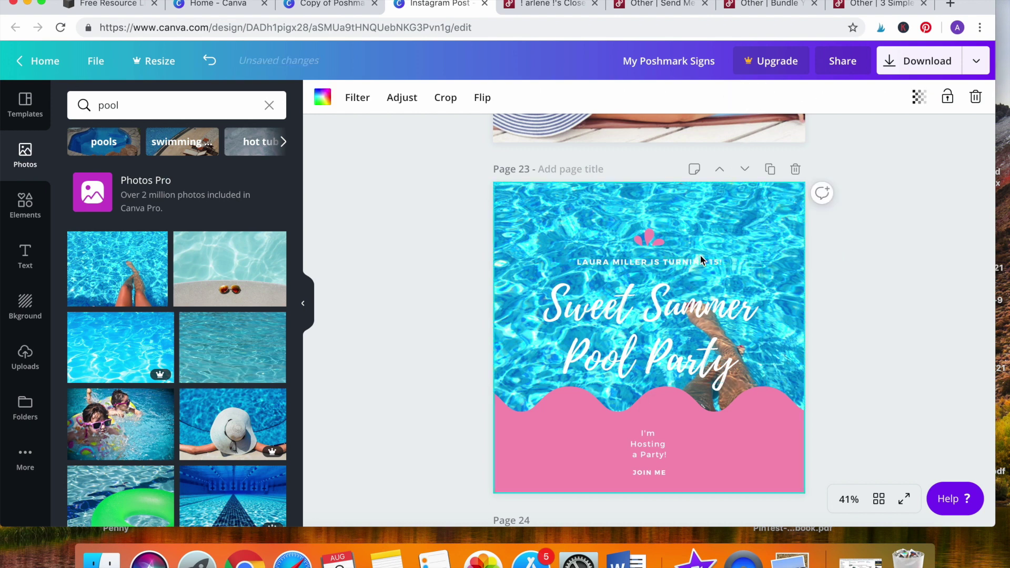
pyautogui.click(700, 258)
pyautogui.press('BackSpace')
pyautogui.moveTo(651, 242); pyautogui.dragTo(650, 213)
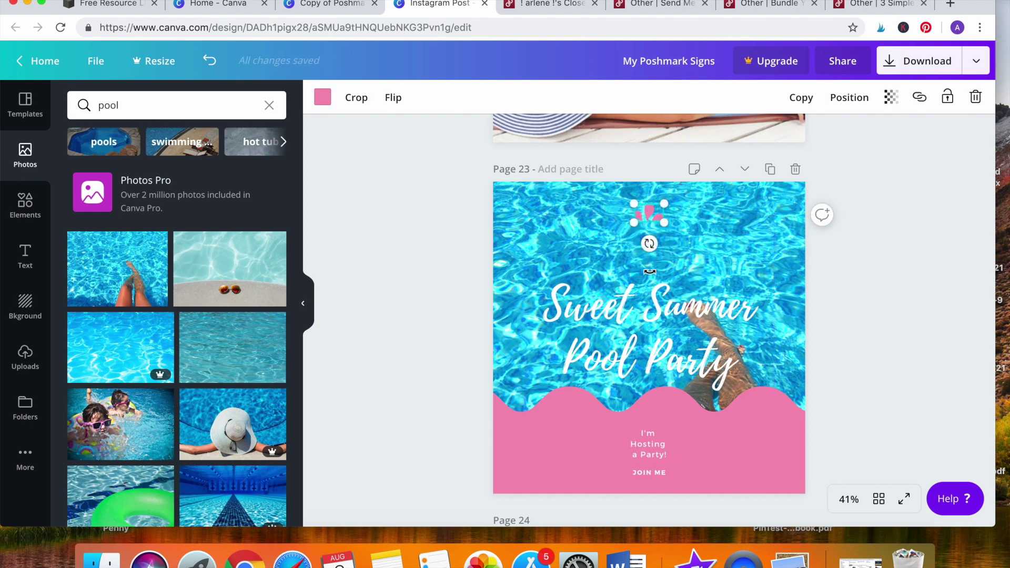
pyautogui.click(648, 296)
pyautogui.moveTo(648, 296); pyautogui.dragTo(648, 260)
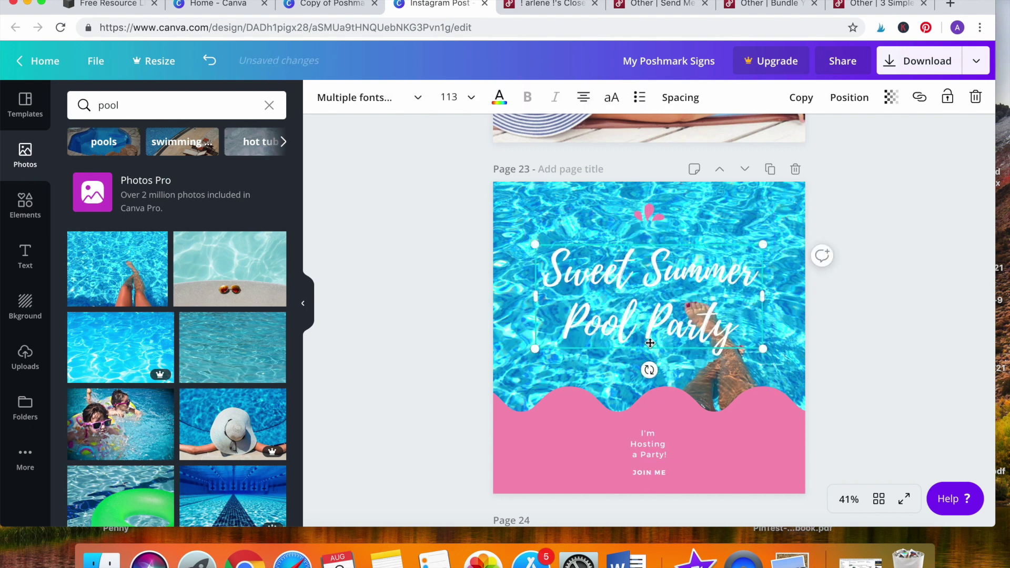
# Reframe the pool photo so the legs sit at the right edge
pyautogui.click(613, 387)
pyautogui.doubleClick(641, 379)
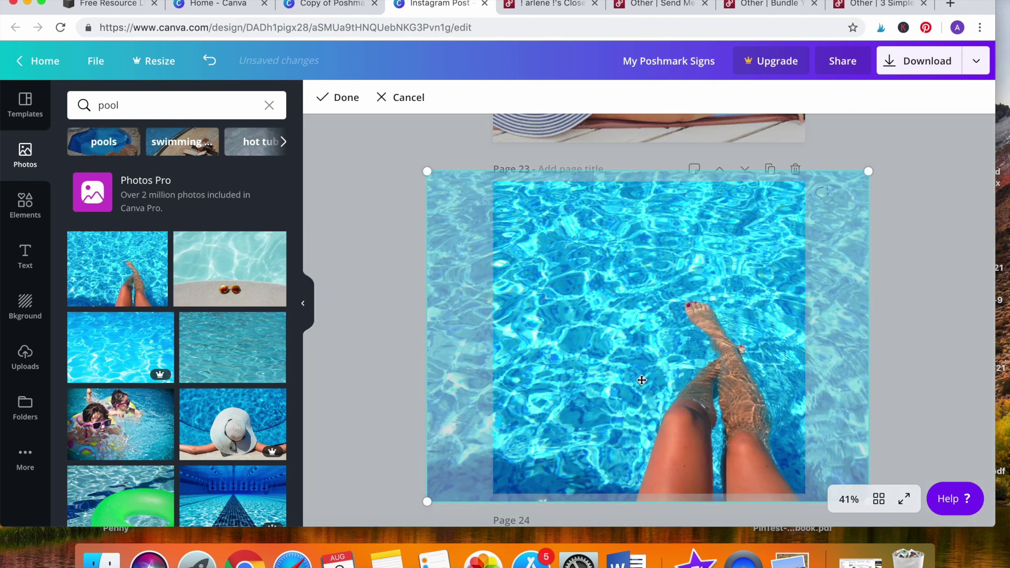
pyautogui.moveTo(660, 379); pyautogui.dragTo(726, 376)
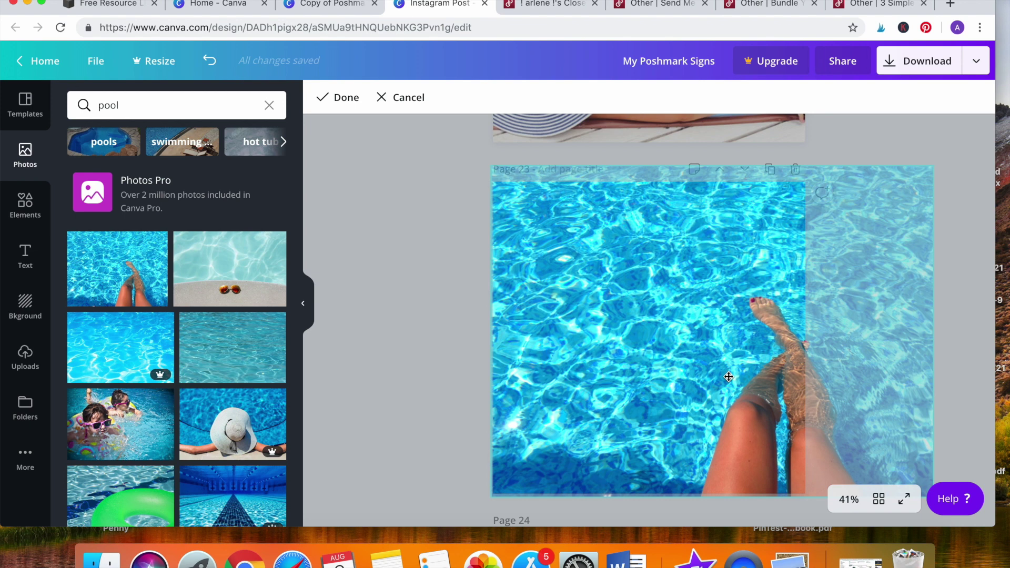
pyautogui.click(436, 376)
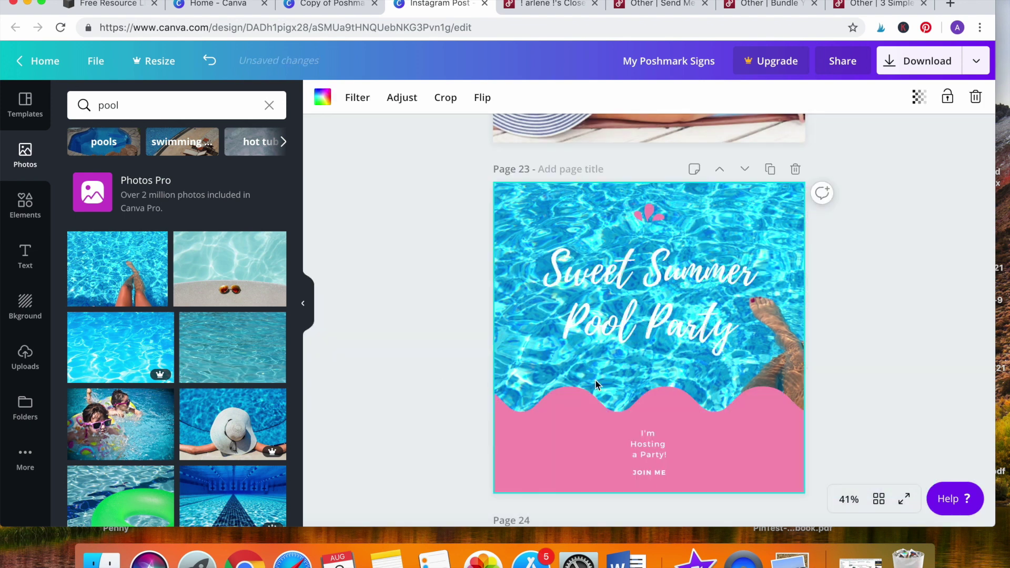
pyautogui.doubleClick(623, 382)
pyautogui.moveTo(624, 373); pyautogui.dragTo(619, 373)
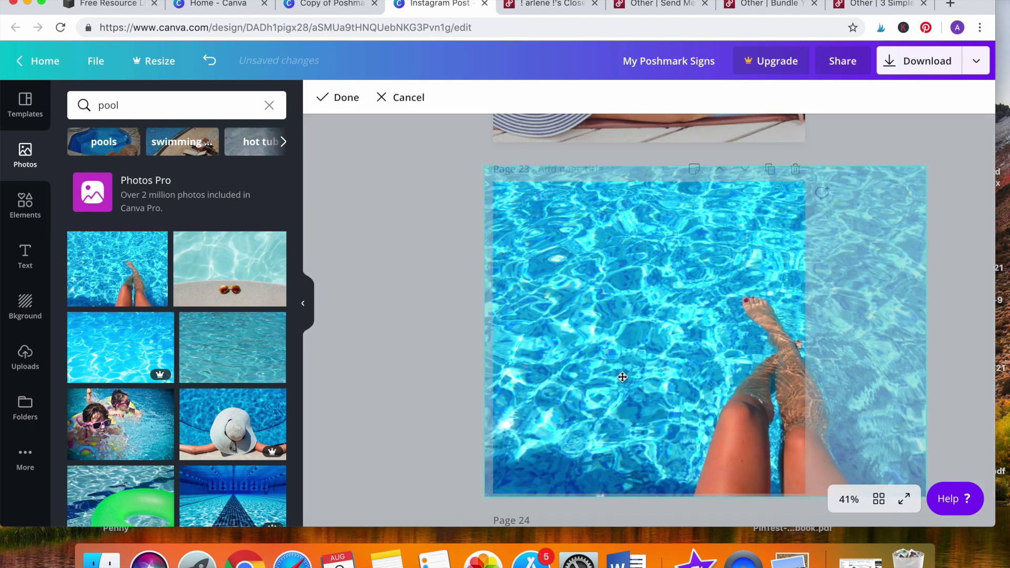
pyautogui.click(437, 396)
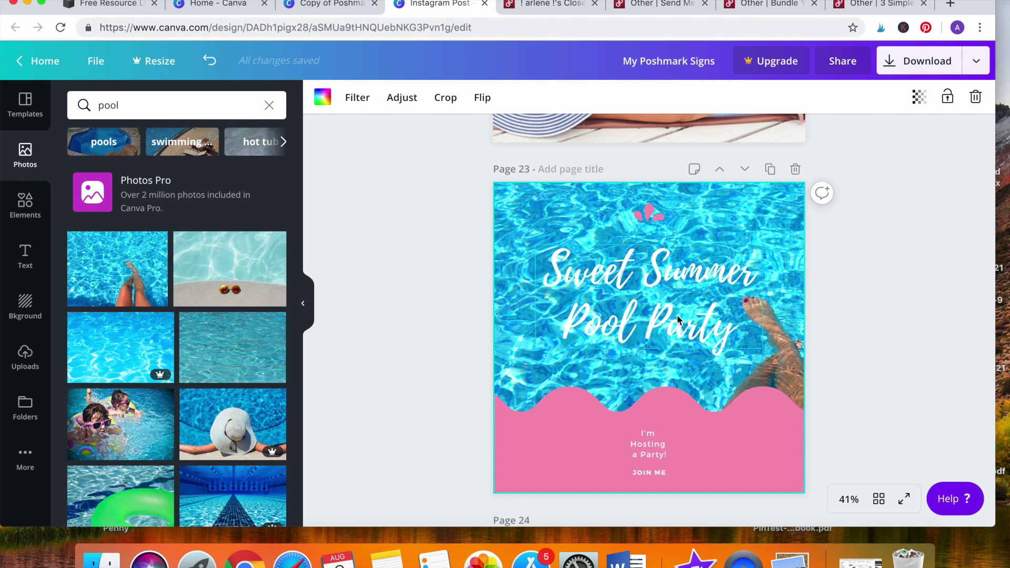
# Set the Sweet Summer Pool Party title to size 120 and nudge it down slightly
pyautogui.click(627, 304)
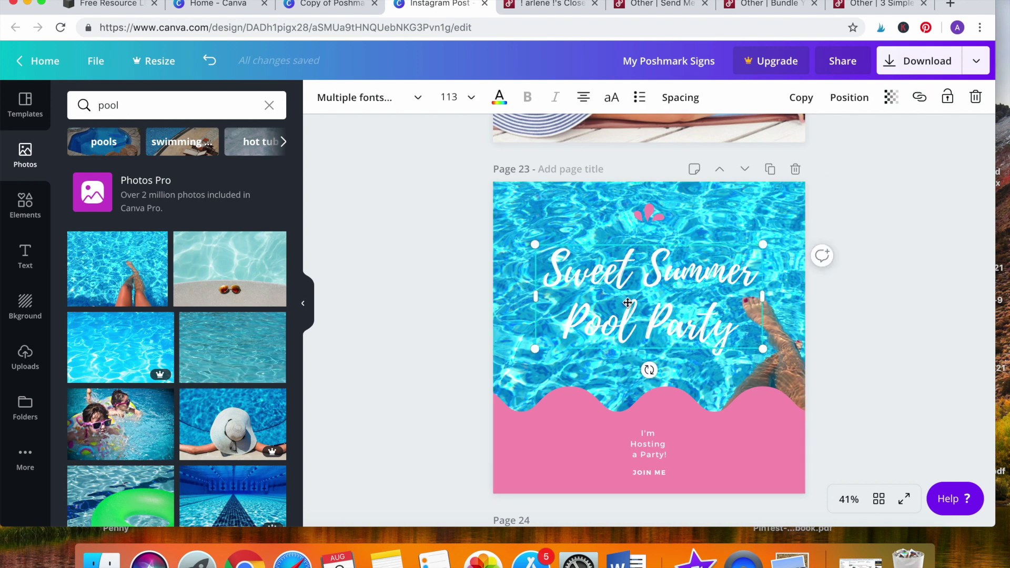
pyautogui.click(470, 99)
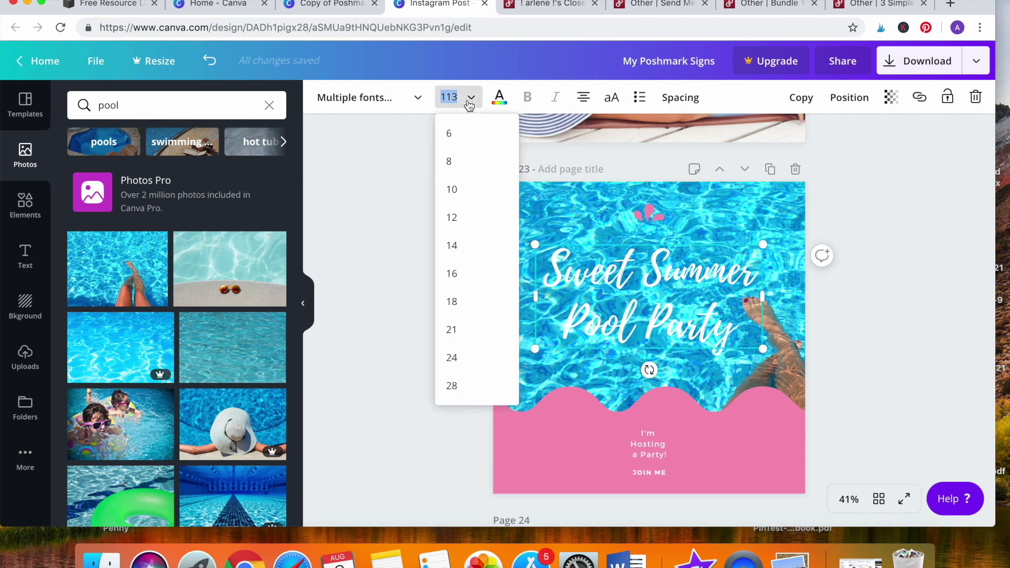
pyautogui.scroll(-5, 476, 261)
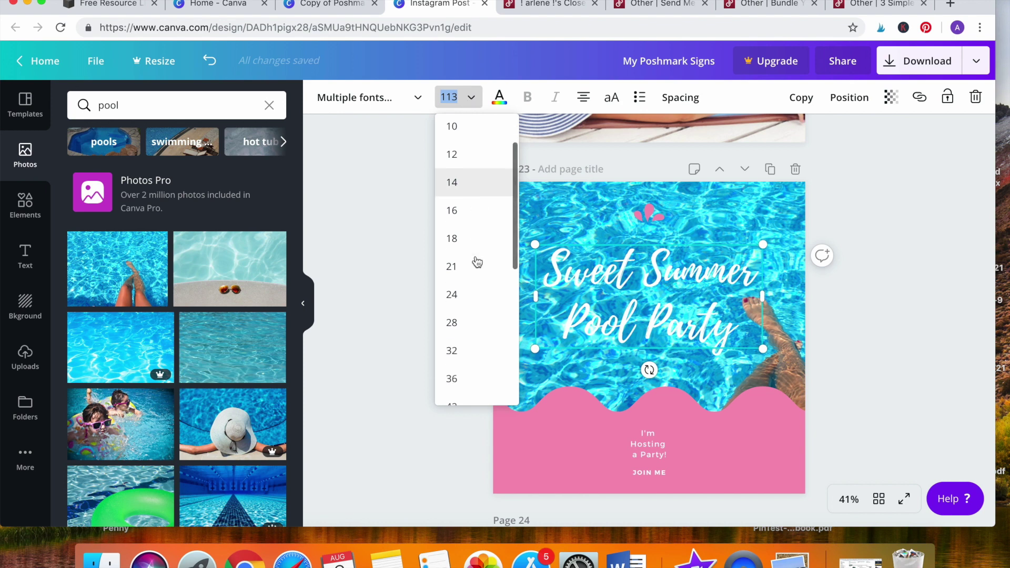
pyautogui.scroll(-5, 476, 261)
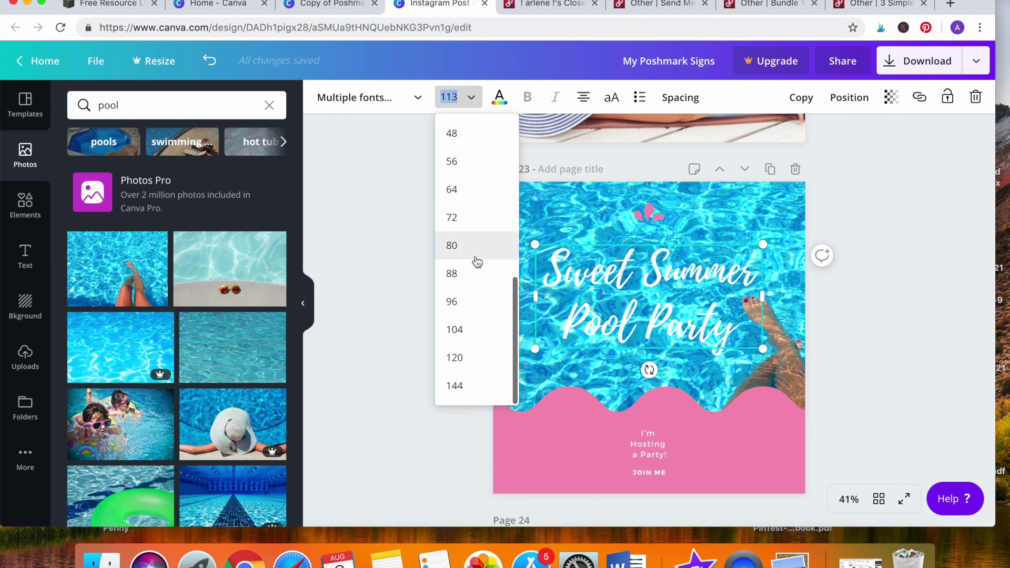
pyautogui.click(463, 357)
pyautogui.moveTo(598, 284); pyautogui.dragTo(594, 290)
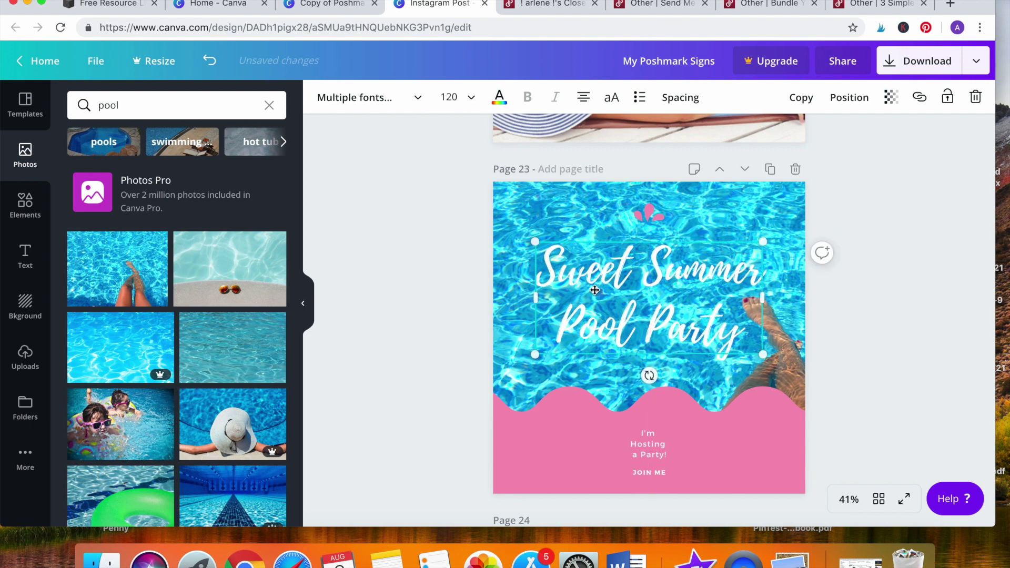
# Ungroup the hosting text and replace it with 'August 7, 2019' and '7 PM PT' on two lines
pyautogui.click(636, 451)
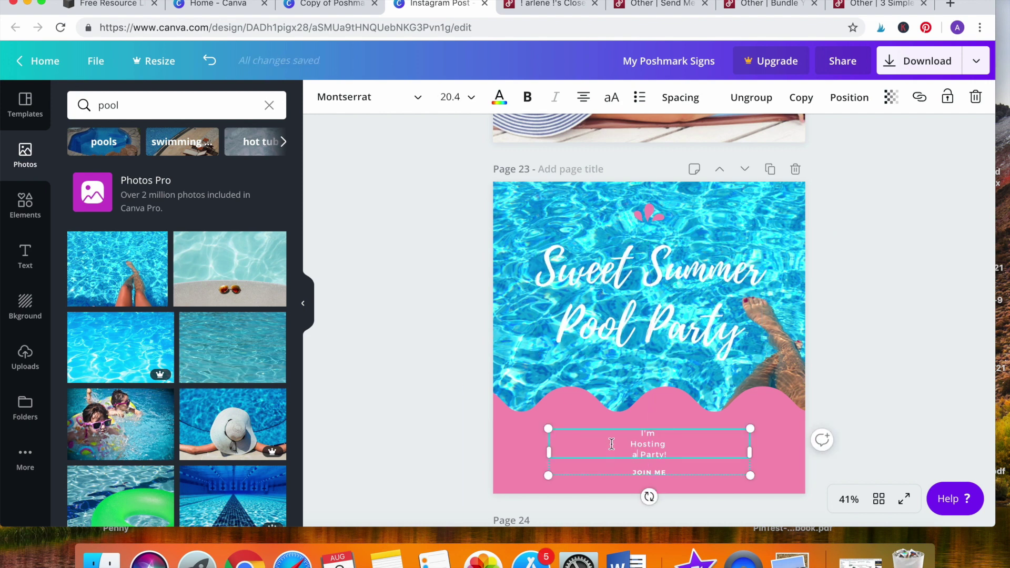
pyautogui.click(623, 429)
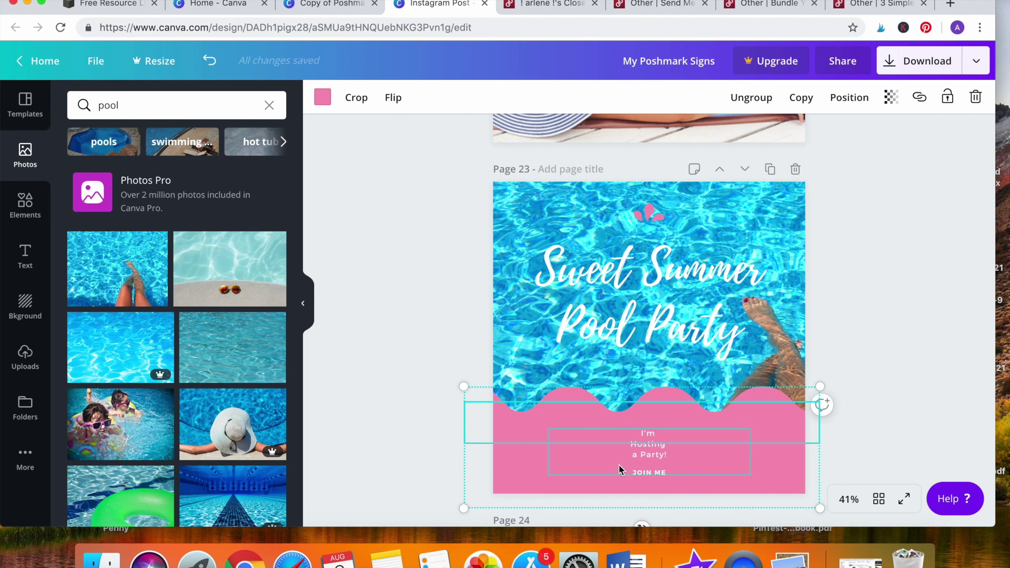
pyautogui.click(620, 469)
pyautogui.click(618, 434)
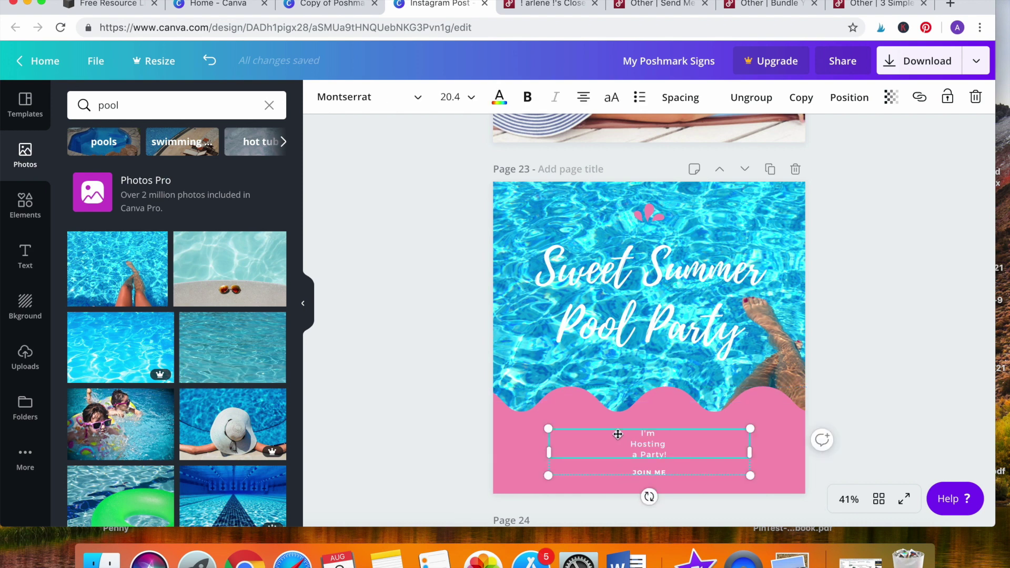
pyautogui.click(754, 98)
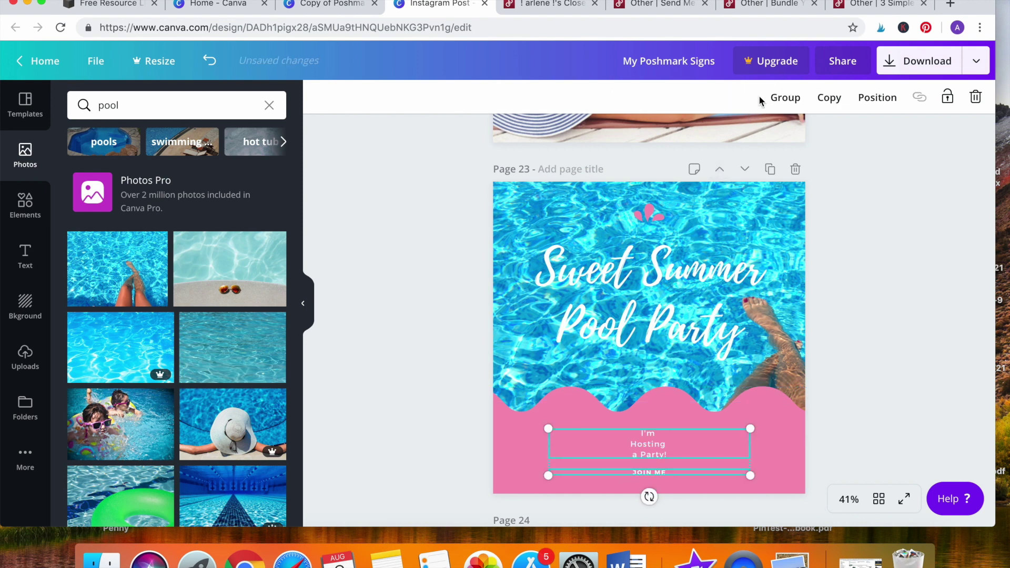
pyautogui.click(652, 451)
pyautogui.moveTo(655, 451); pyautogui.dragTo(632, 437)
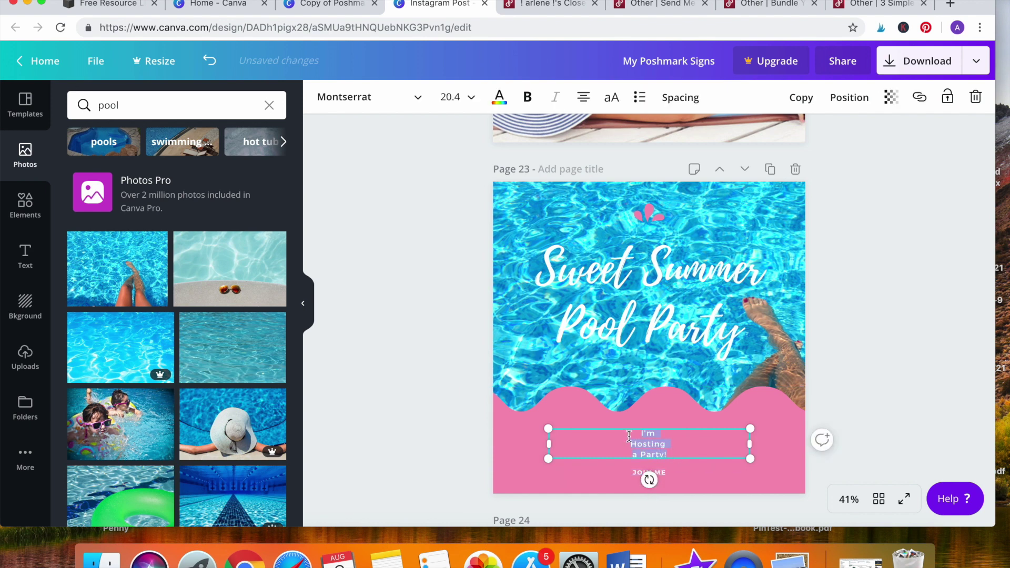
pyautogui.write('August ')
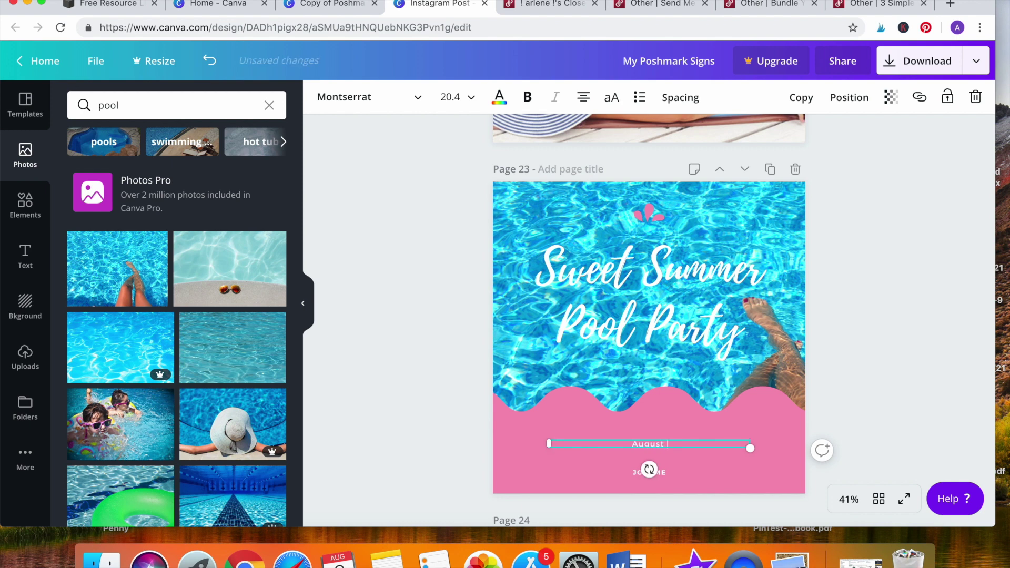
pyautogui.write('7, 2019')
pyautogui.press('Return')
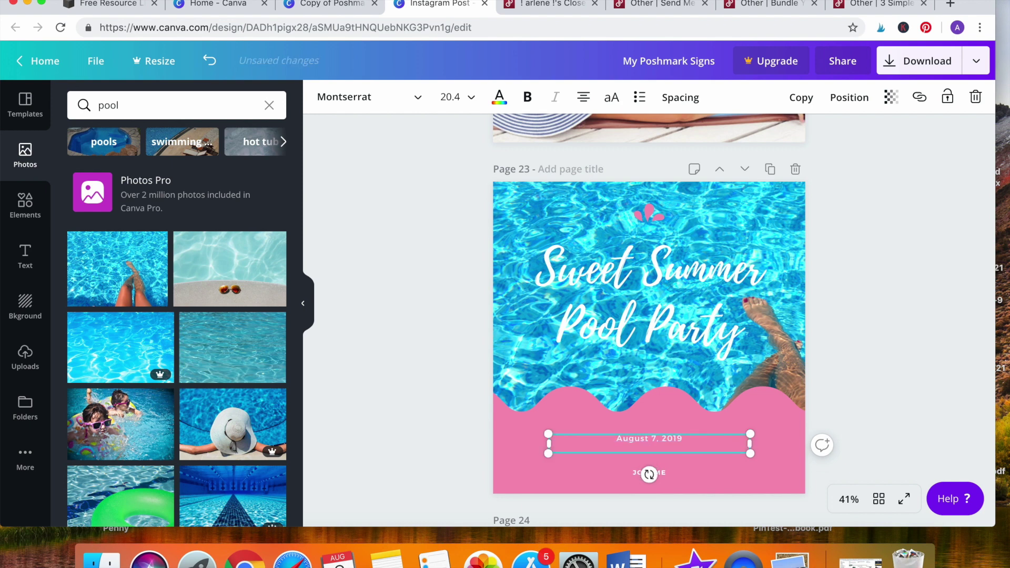
pyautogui.write('7 PM PT')
pyautogui.click(475, 103)
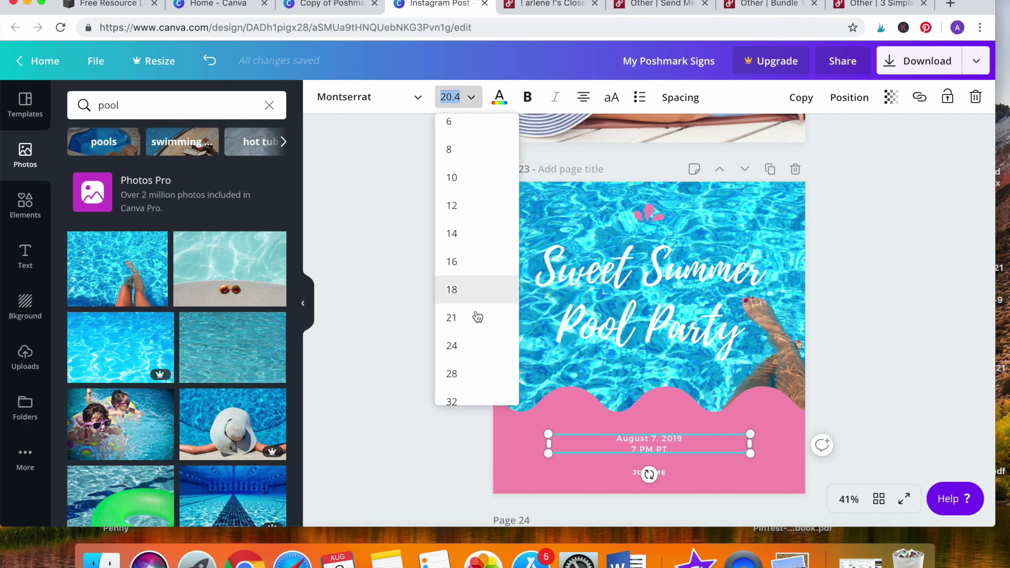
# Set the date text size to 42
pyautogui.scroll(-5, 475, 315)
pyautogui.click(465, 250)
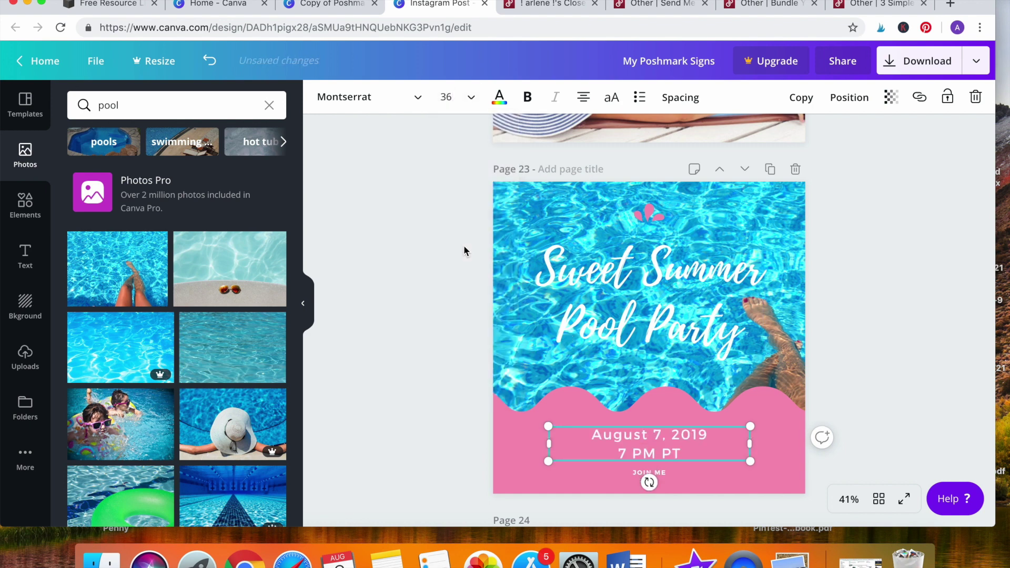
pyautogui.click(468, 99)
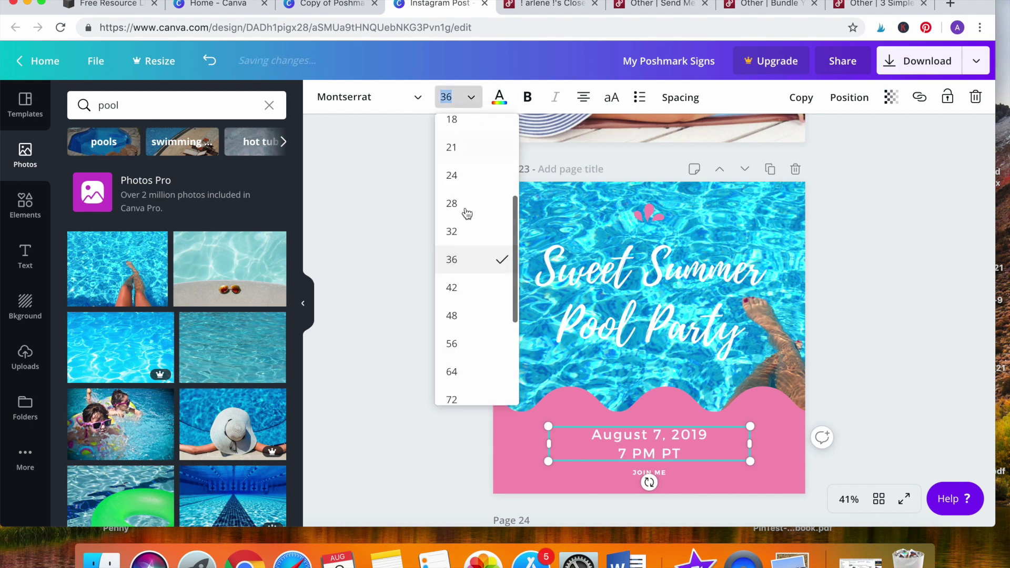
pyautogui.click(466, 298)
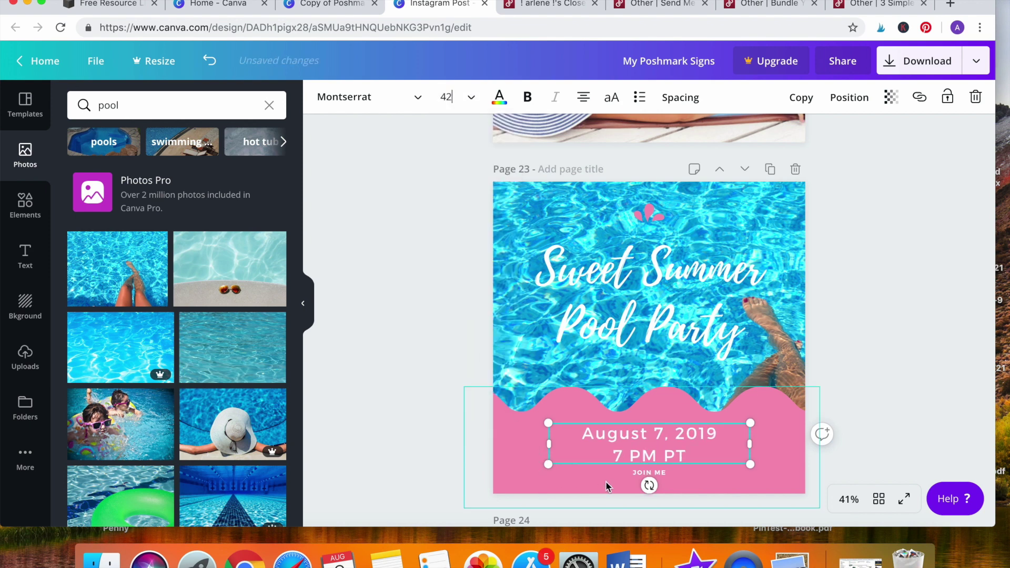
# Delete the JOIN ME text box, keeping the pink wave
pyautogui.click(646, 473)
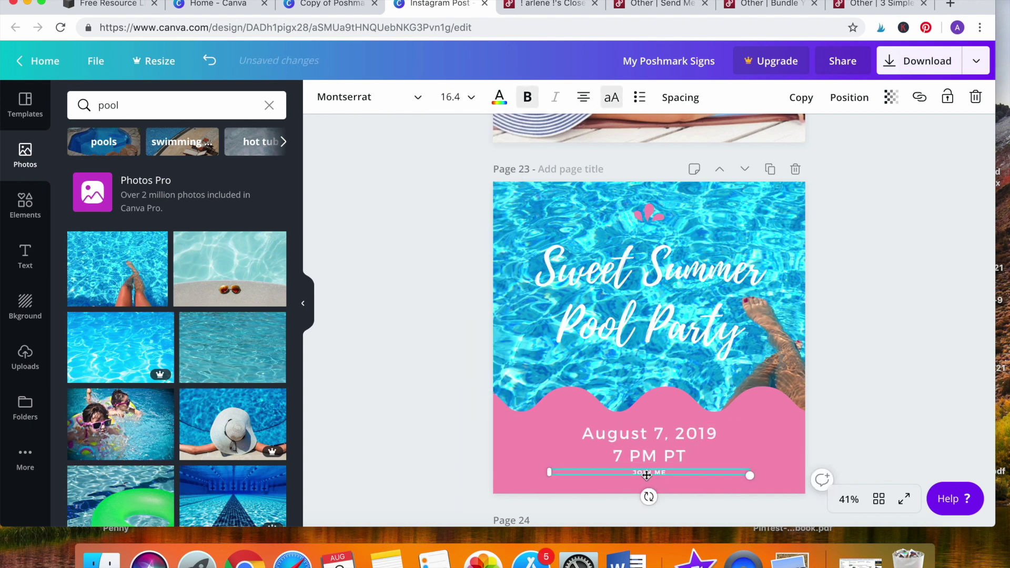
pyautogui.click(668, 471)
pyautogui.press('BackSpace')
pyautogui.hotkey('ctrl', 'z')
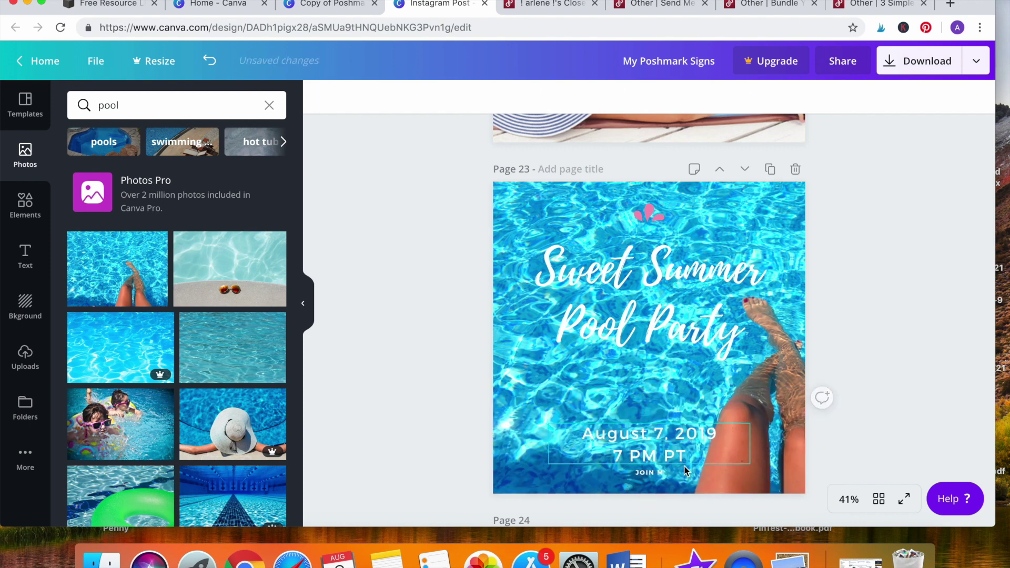
pyautogui.hotkey('ctrl', 'z')
pyautogui.click(650, 473)
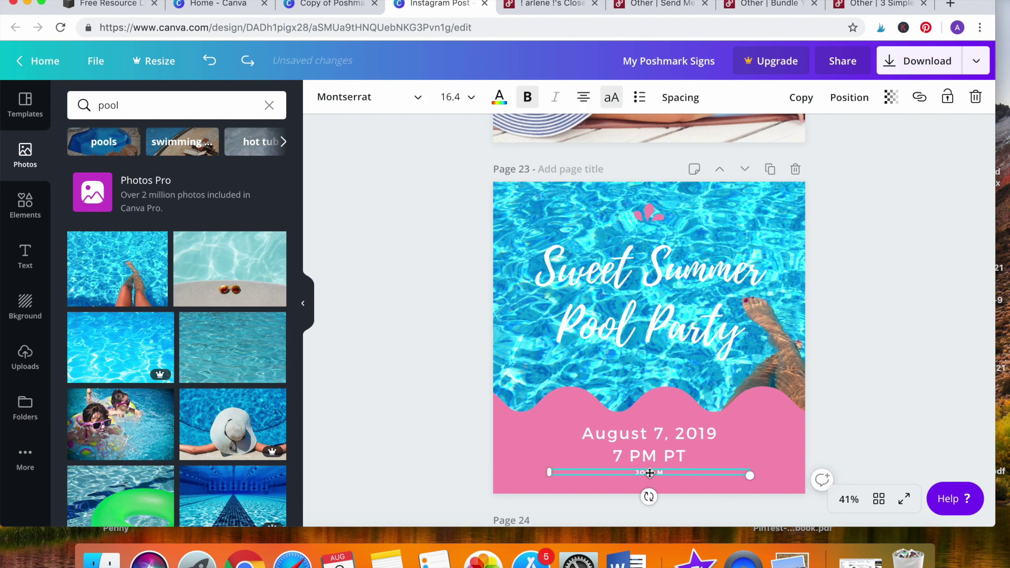
pyautogui.press('Delete')
# Move the date and time text down slightly, make it bold at size 56
pyautogui.moveTo(634, 457); pyautogui.dragTo(628, 468)
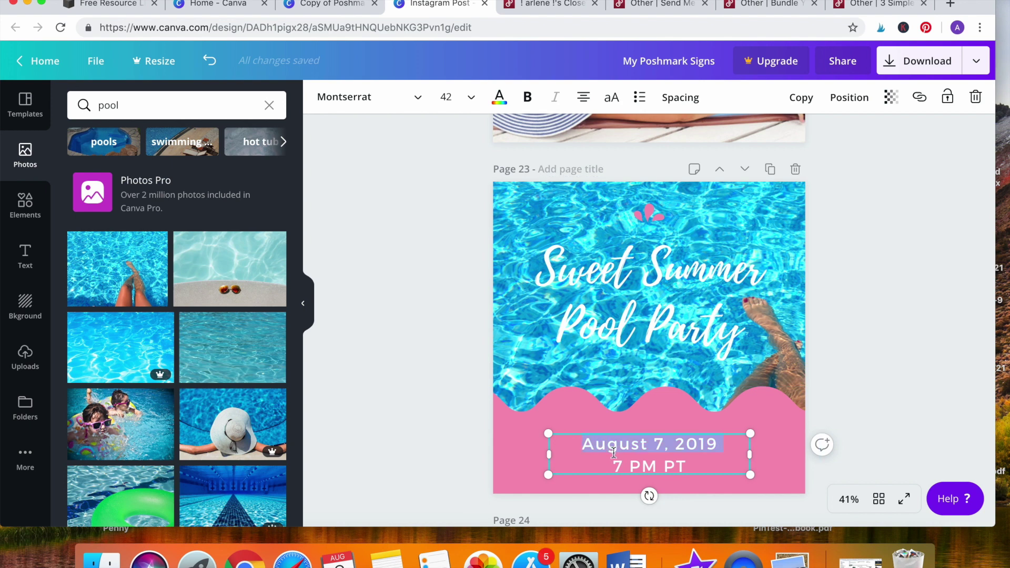
pyautogui.click(528, 98)
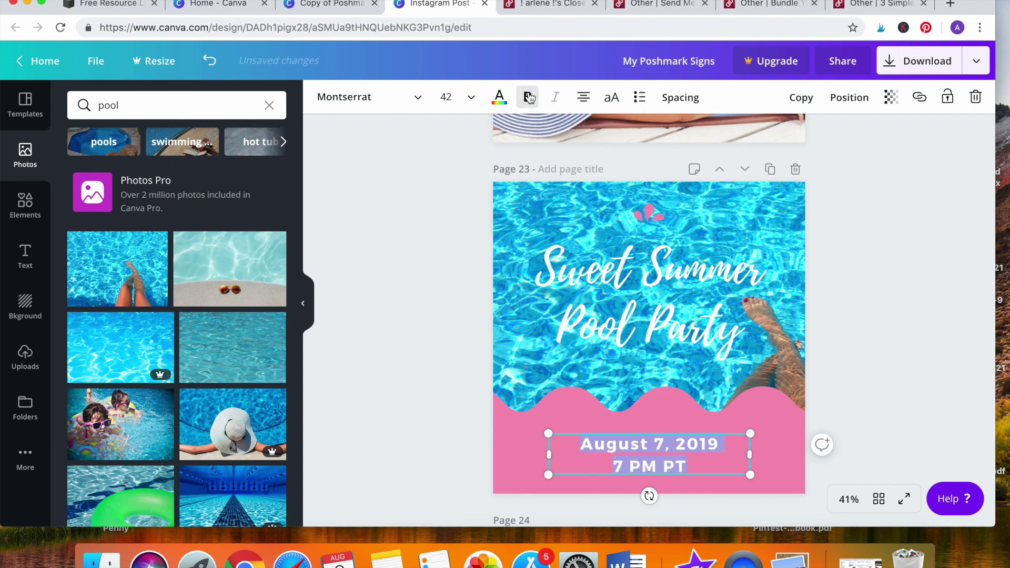
pyautogui.click(446, 97)
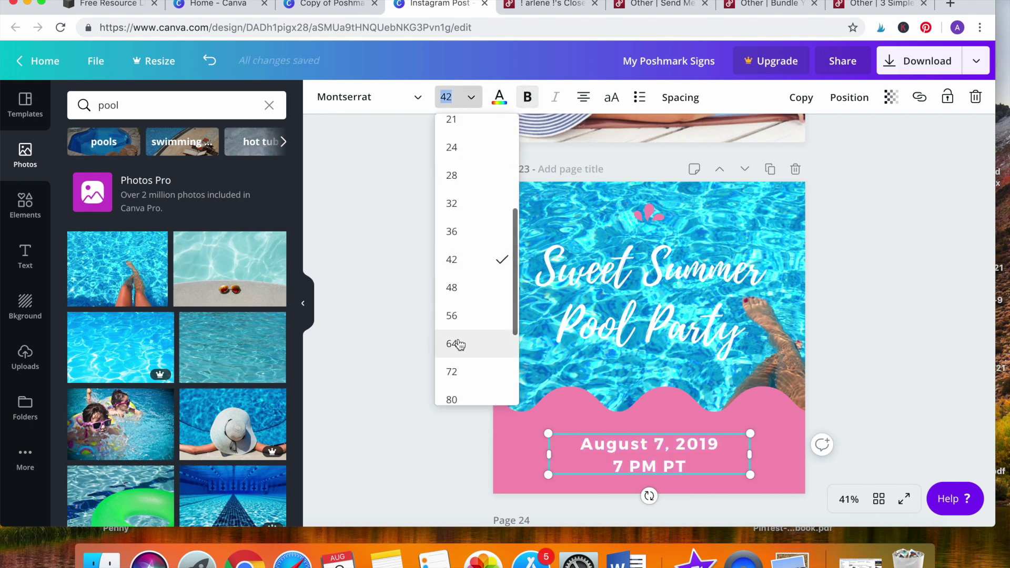
pyautogui.click(454, 288)
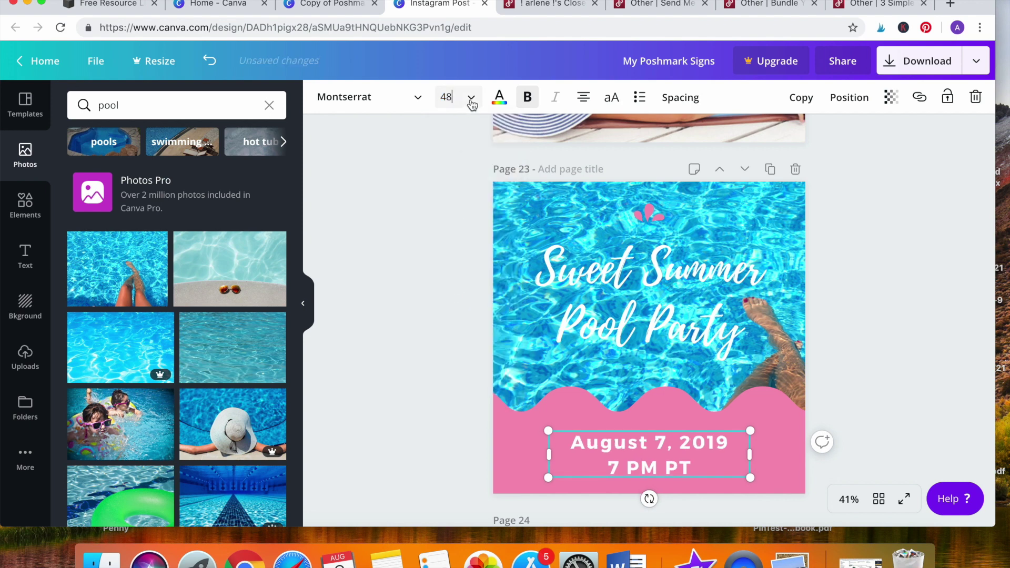
pyautogui.click(466, 99)
pyautogui.click(451, 287)
pyautogui.click(423, 377)
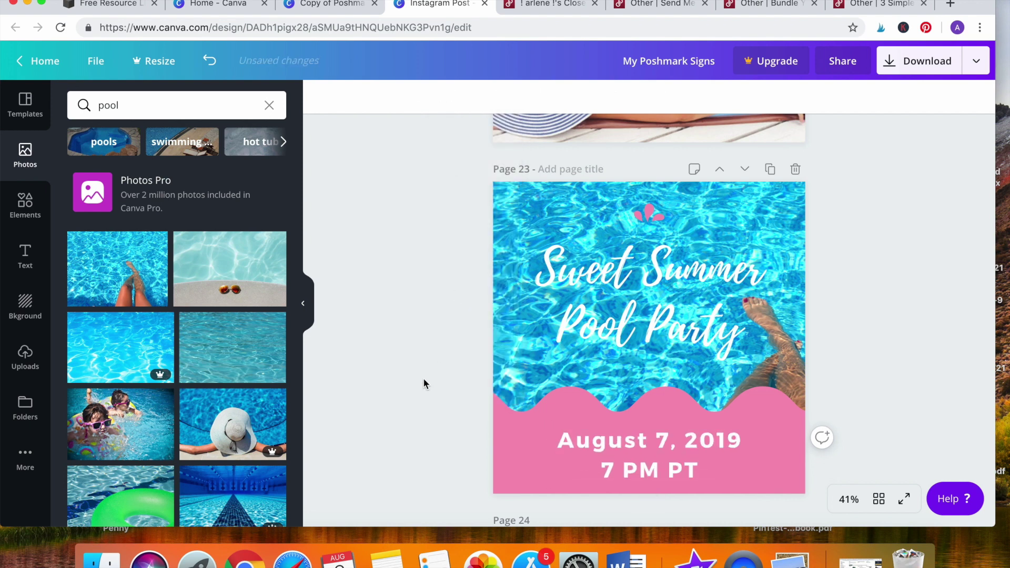
# Shift the pink wave shape and Sweet Summer Pool Party title slightly down
pyautogui.click(522, 453)
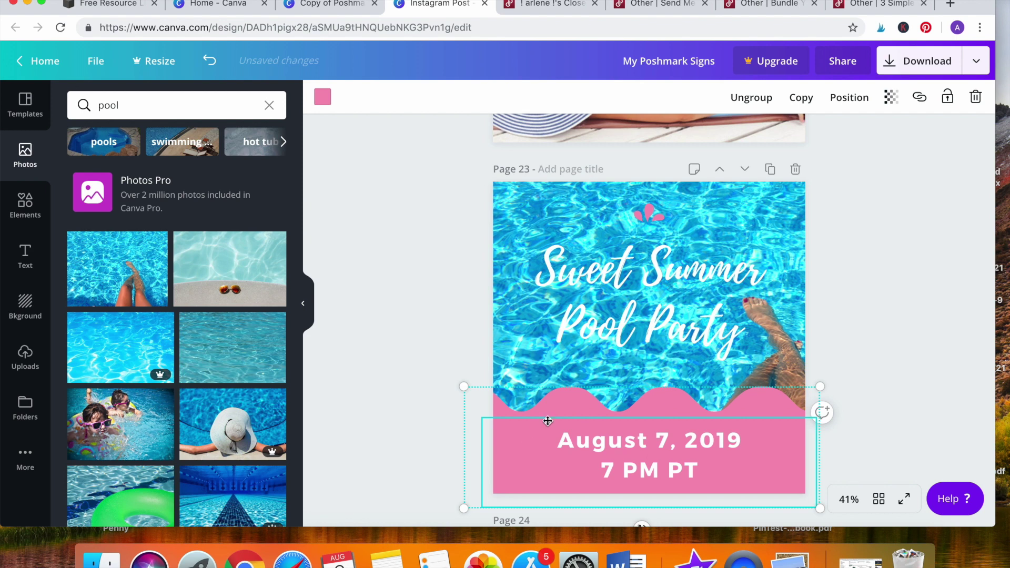
pyautogui.click(557, 408)
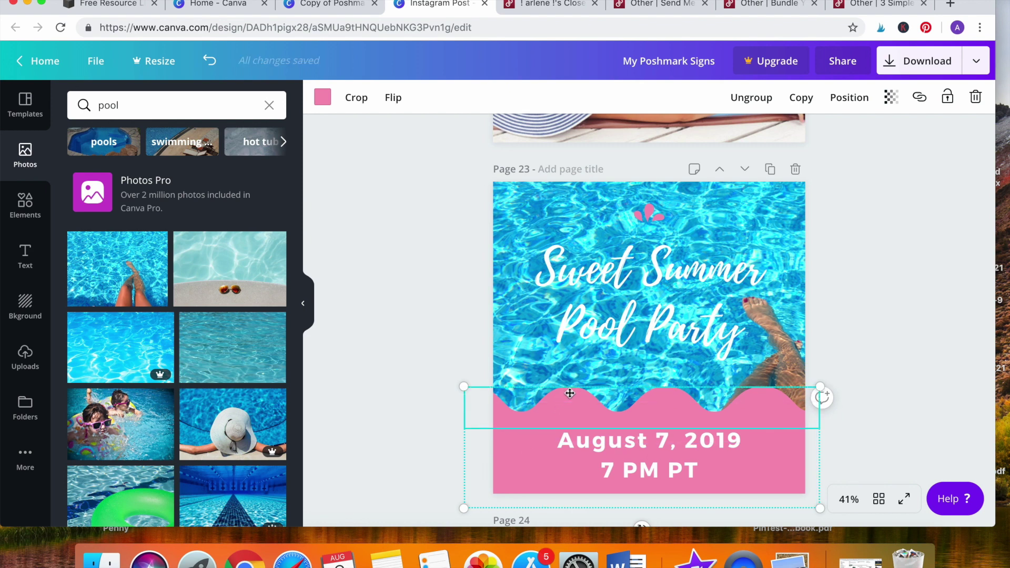
pyautogui.moveTo(569, 393); pyautogui.dragTo(567, 402)
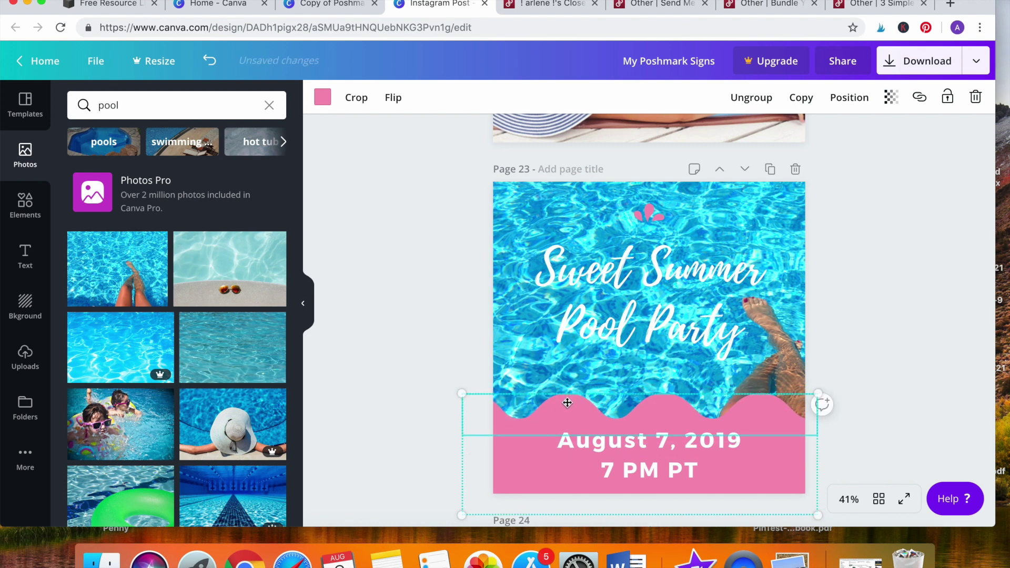
pyautogui.moveTo(585, 314); pyautogui.dragTo(577, 317)
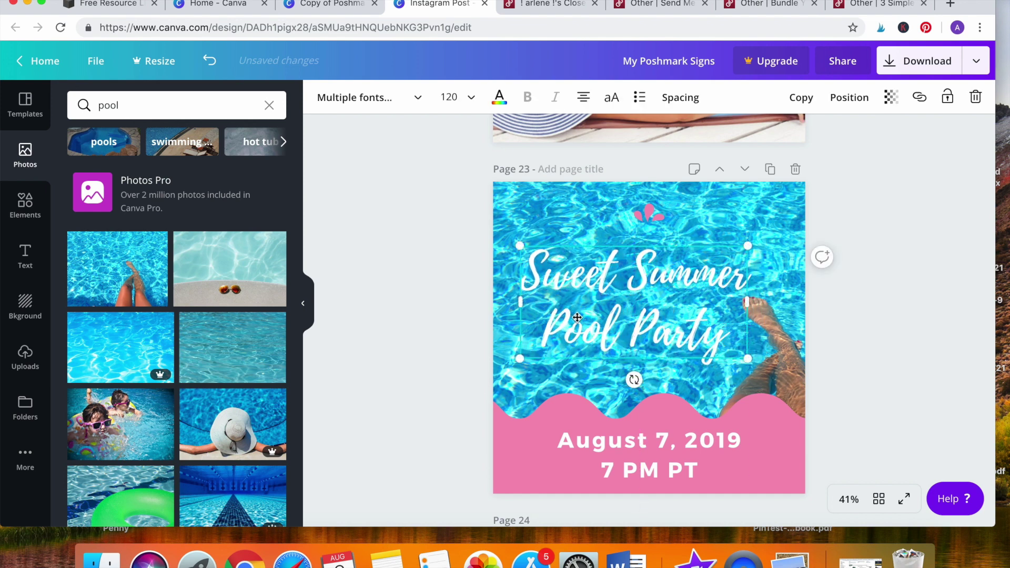
pyautogui.click(582, 291)
# Add a white square from Elements and stretch it to cover the whole page
pyautogui.click(27, 206)
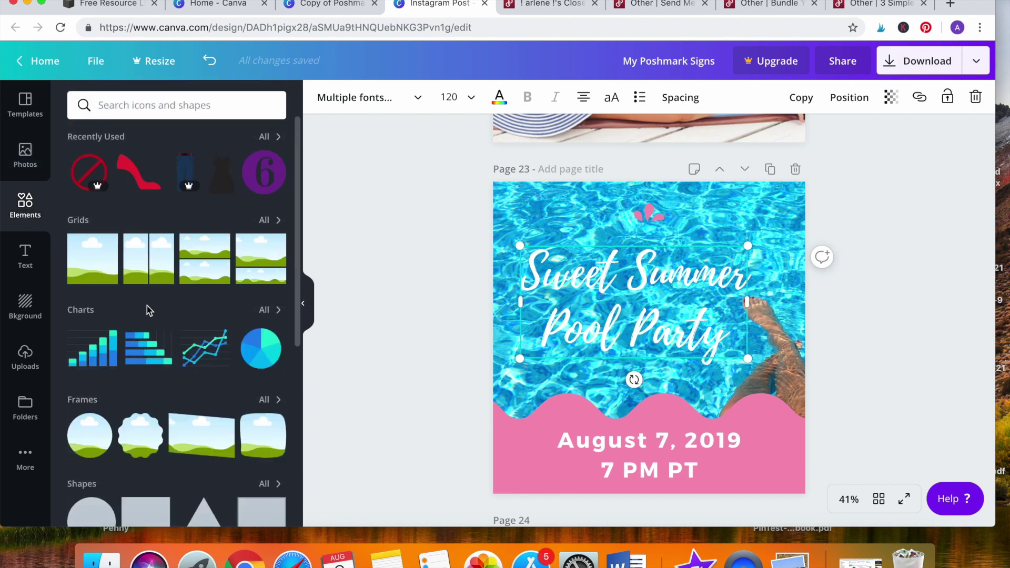
pyautogui.scroll(-5, 147, 305)
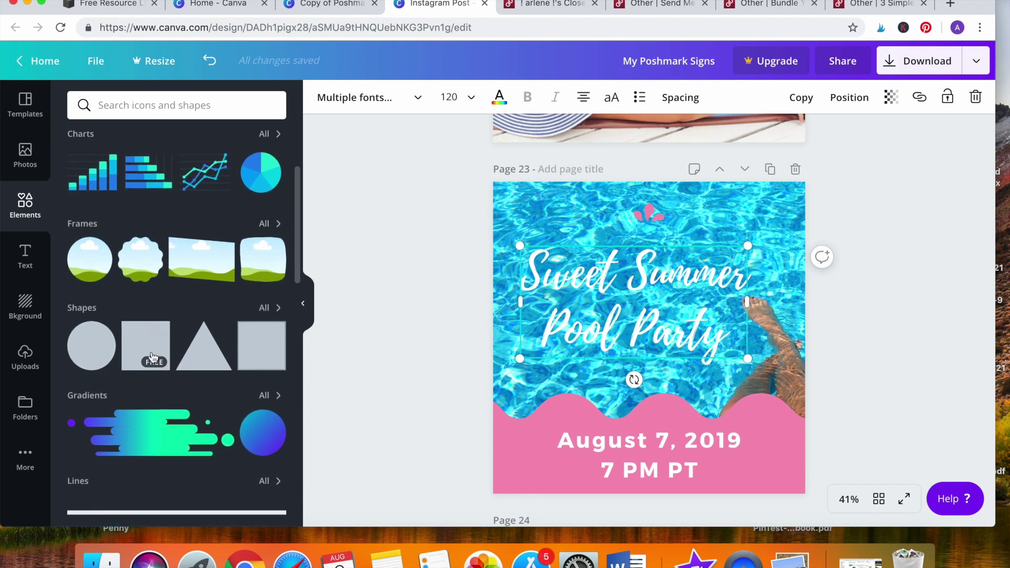
pyautogui.click(146, 347)
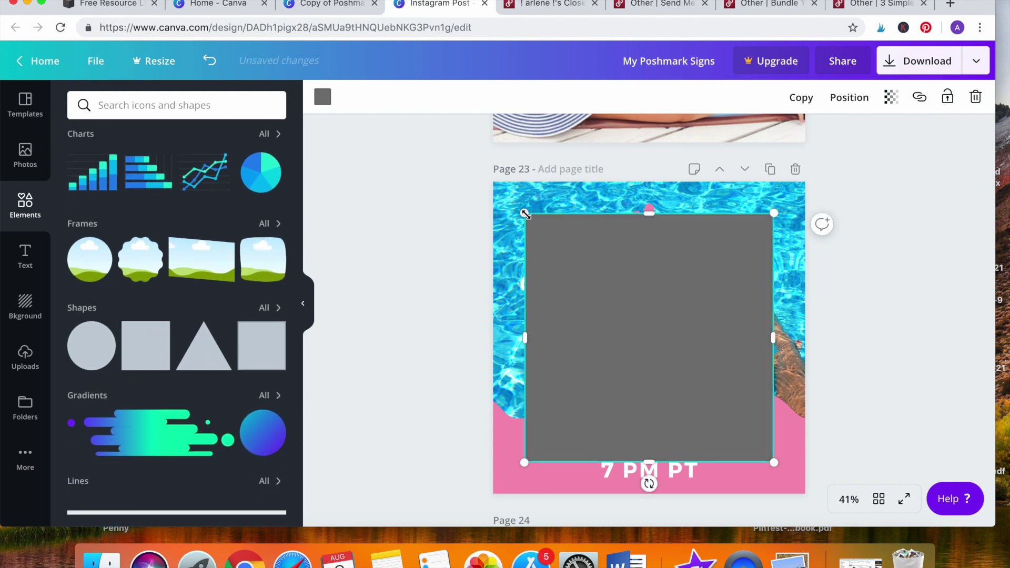
pyautogui.moveTo(524, 213); pyautogui.dragTo(476, 165)
pyautogui.moveTo(774, 462); pyautogui.dragTo(817, 506)
pyautogui.click(323, 97)
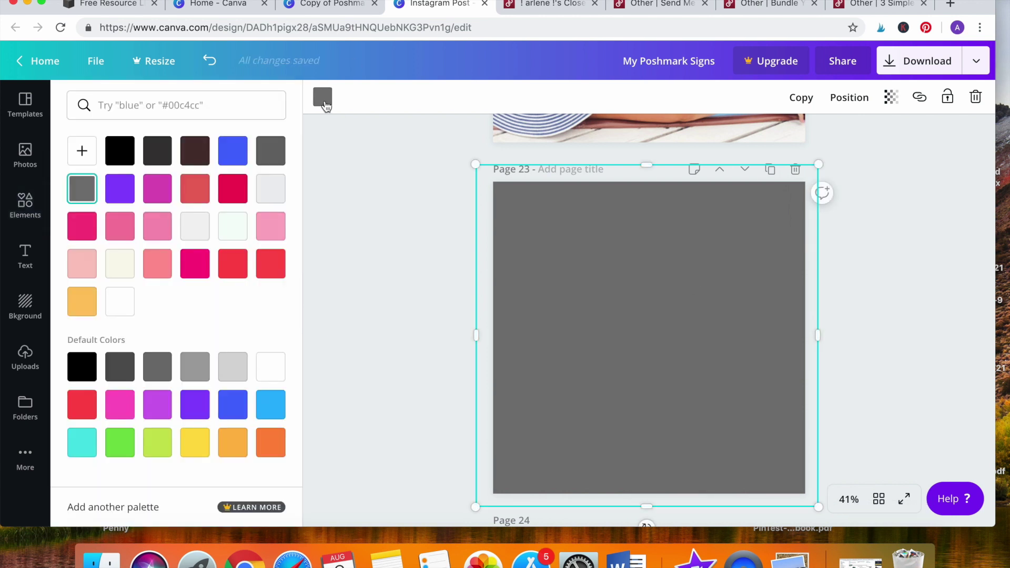
pyautogui.click(277, 373)
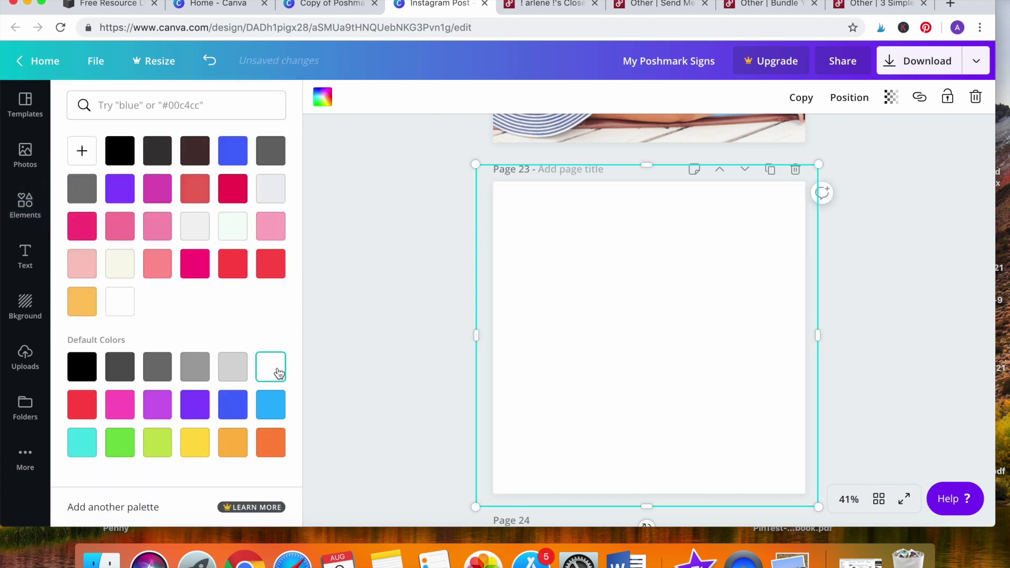
# Set the white square's transparency around 73 and send it behind the wave and text
pyautogui.click(891, 98)
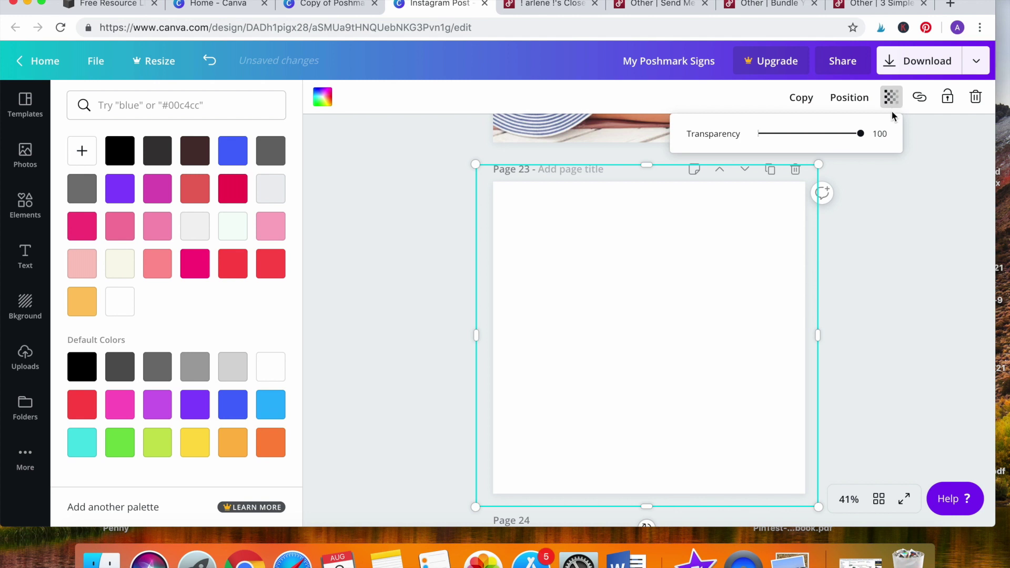
pyautogui.moveTo(864, 143); pyautogui.dragTo(834, 142)
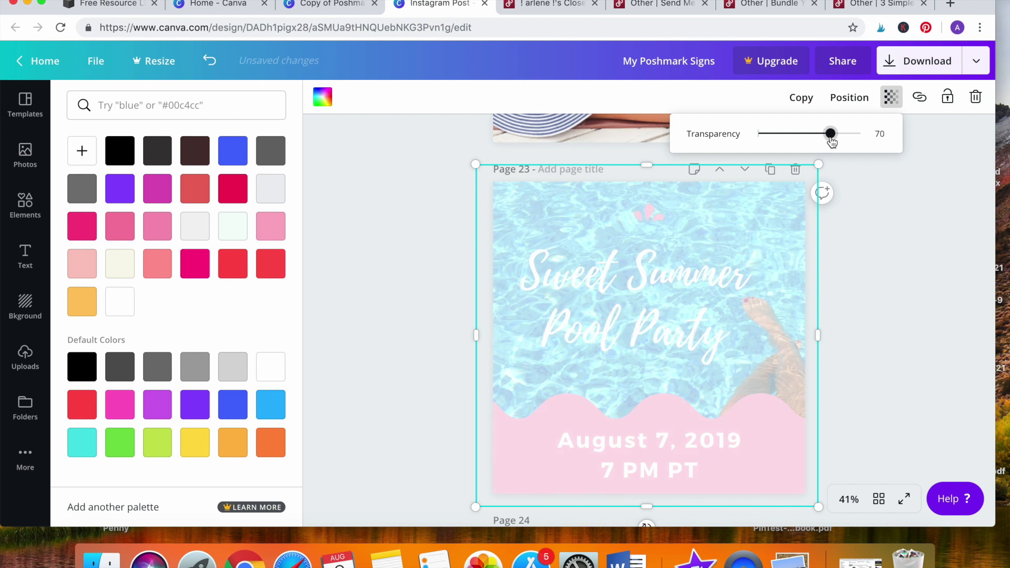
pyautogui.click(778, 328)
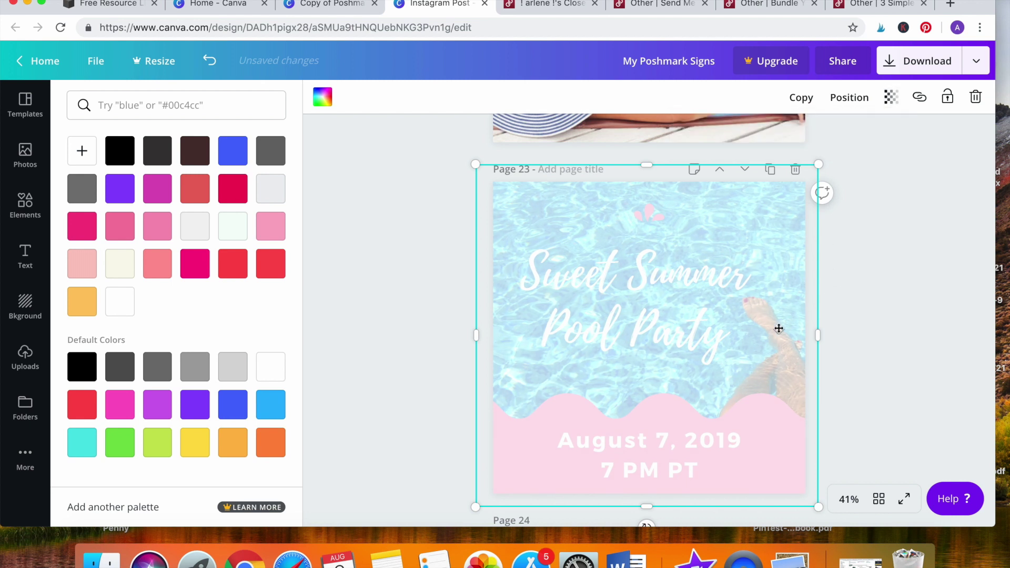
pyautogui.click(849, 98)
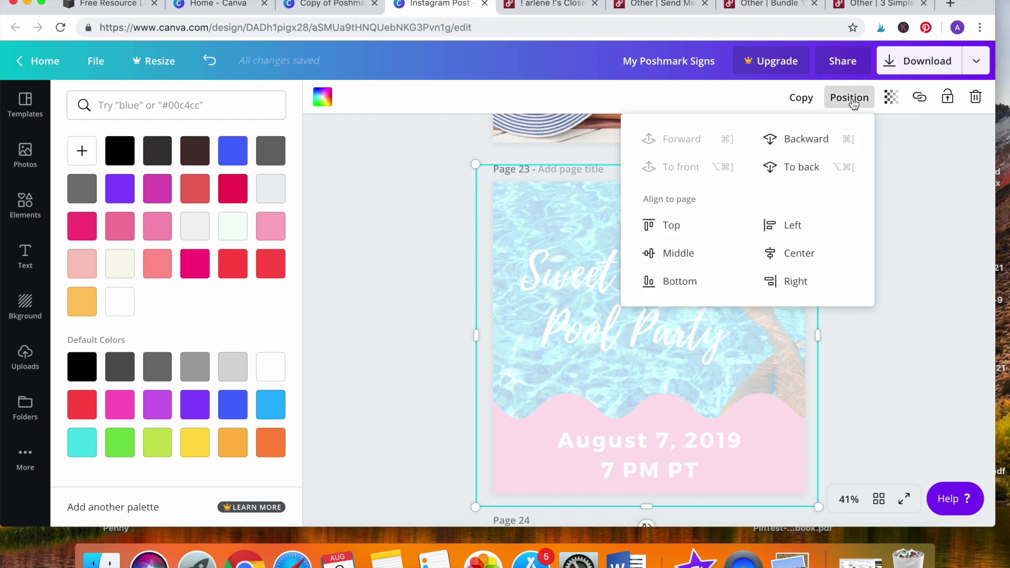
pyautogui.click(815, 169)
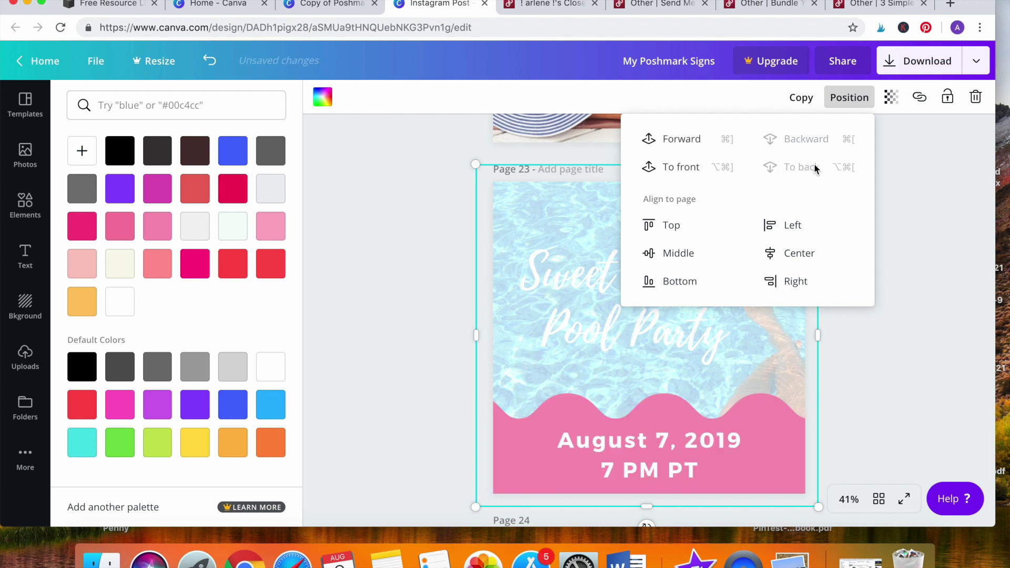
pyautogui.click(923, 313)
# Lower the white overlay's transparency to 48 so more of the pool photo shows
pyautogui.click(688, 334)
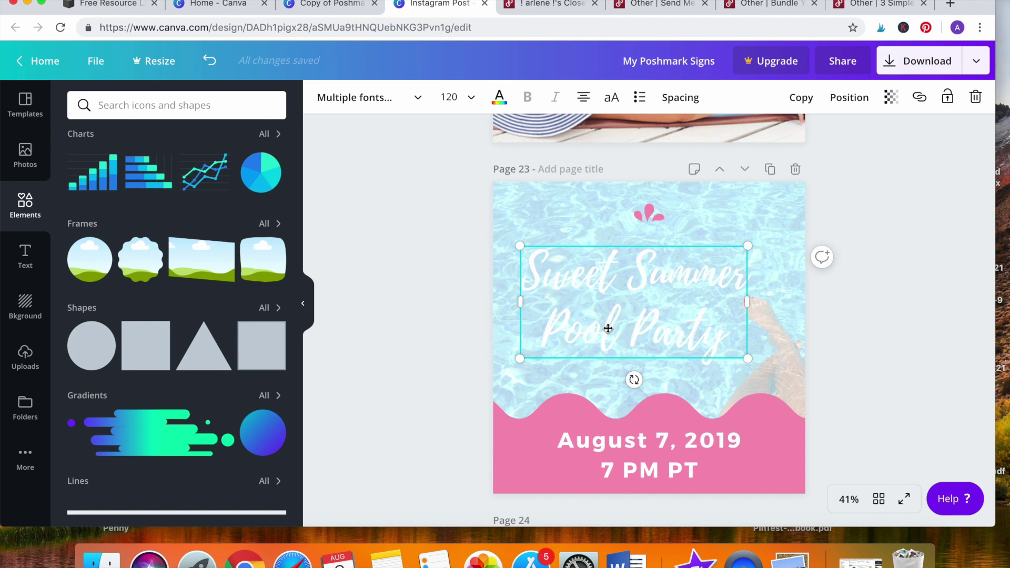
pyautogui.click(765, 217)
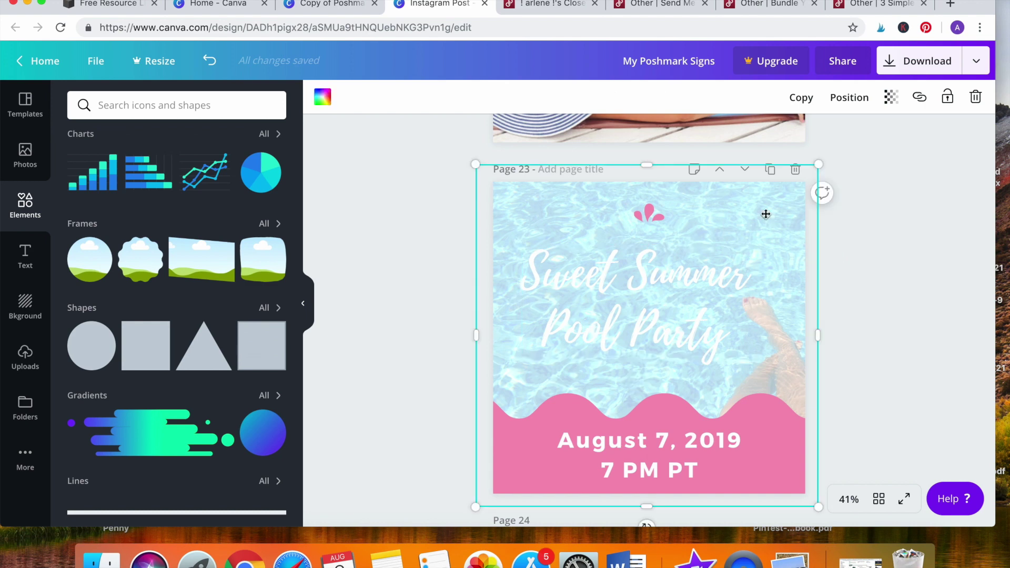
pyautogui.click(889, 96)
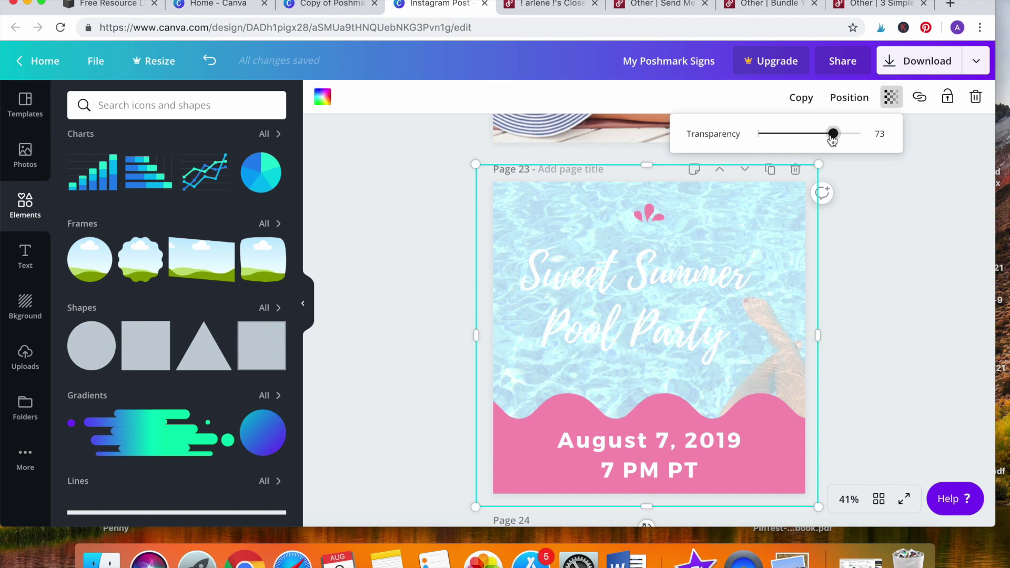
pyautogui.moveTo(831, 135); pyautogui.dragTo(809, 139)
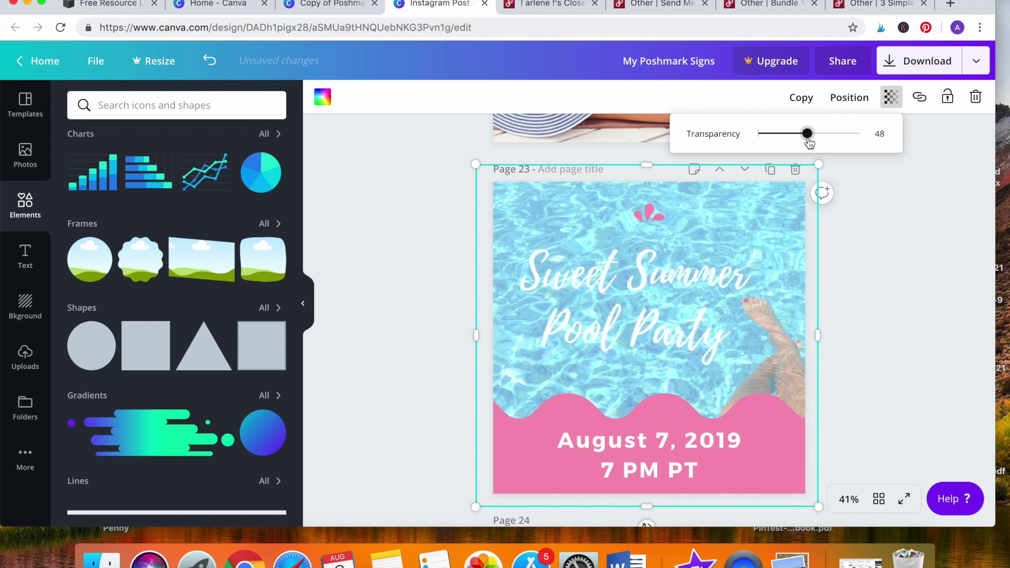
pyautogui.click(426, 368)
# Try size 144 on the title, undo it, and colour the title blue
pyautogui.click(571, 306)
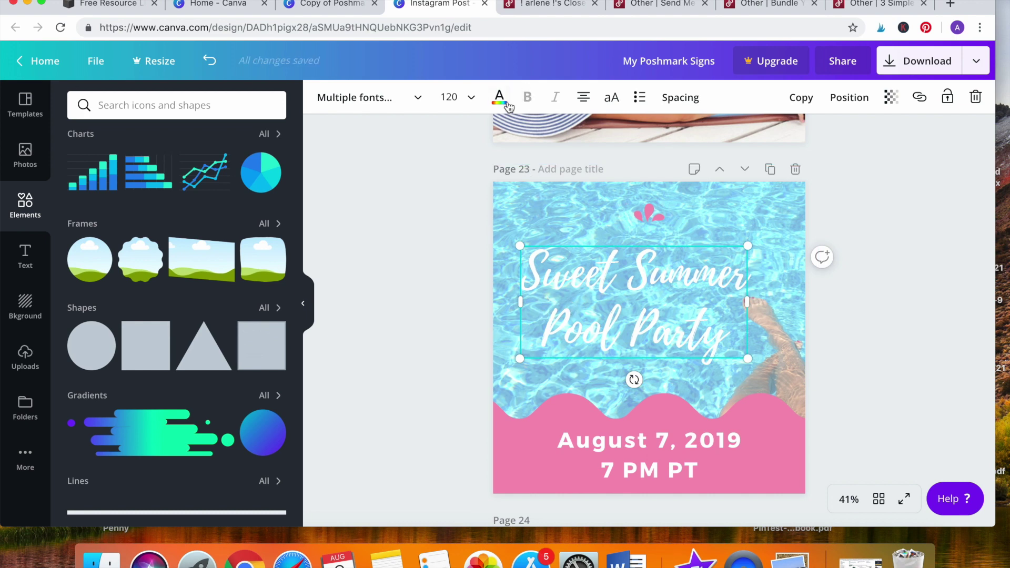
pyautogui.click(475, 108)
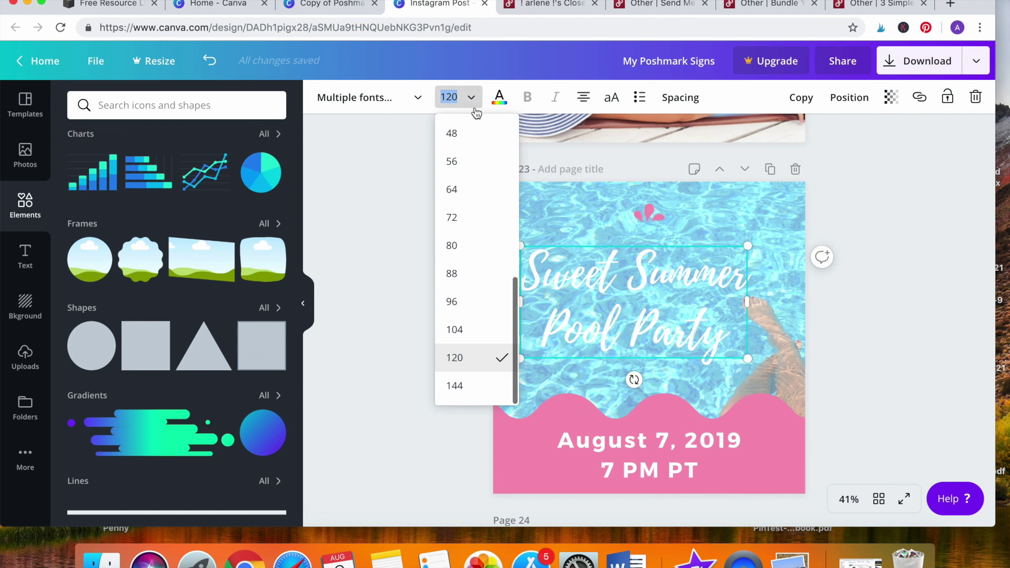
pyautogui.click(455, 386)
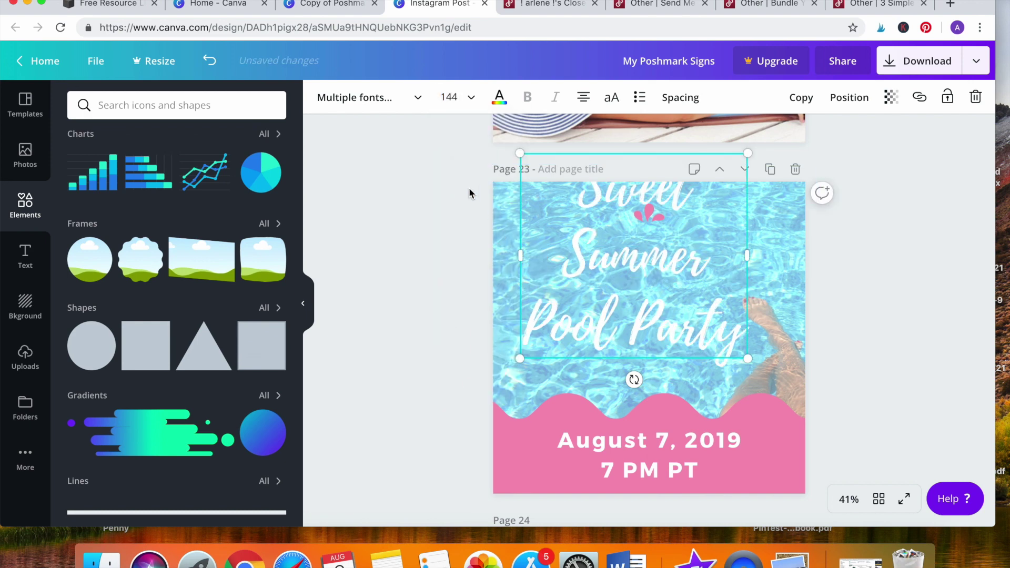
pyautogui.press('super+z')
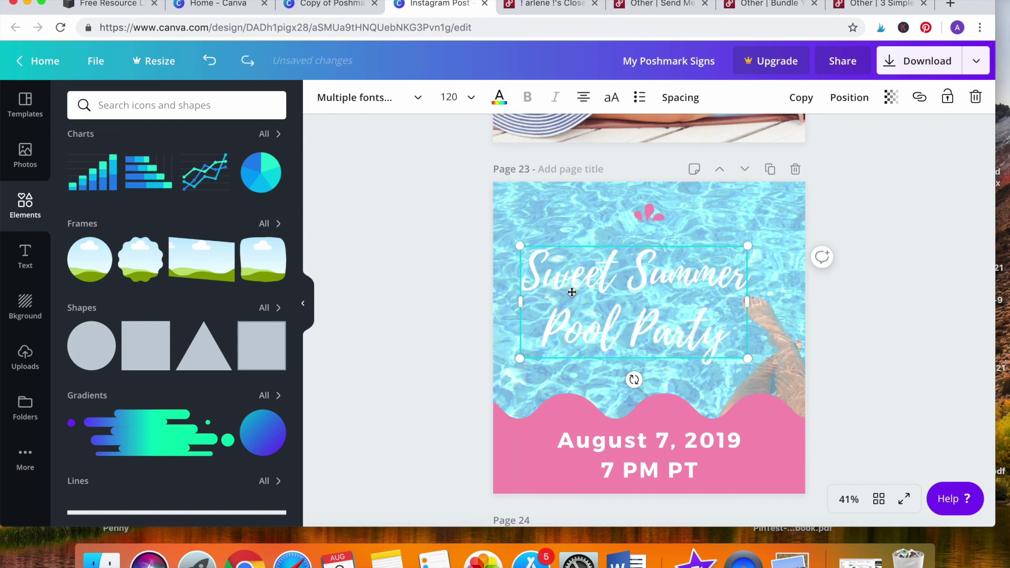
pyautogui.click(499, 99)
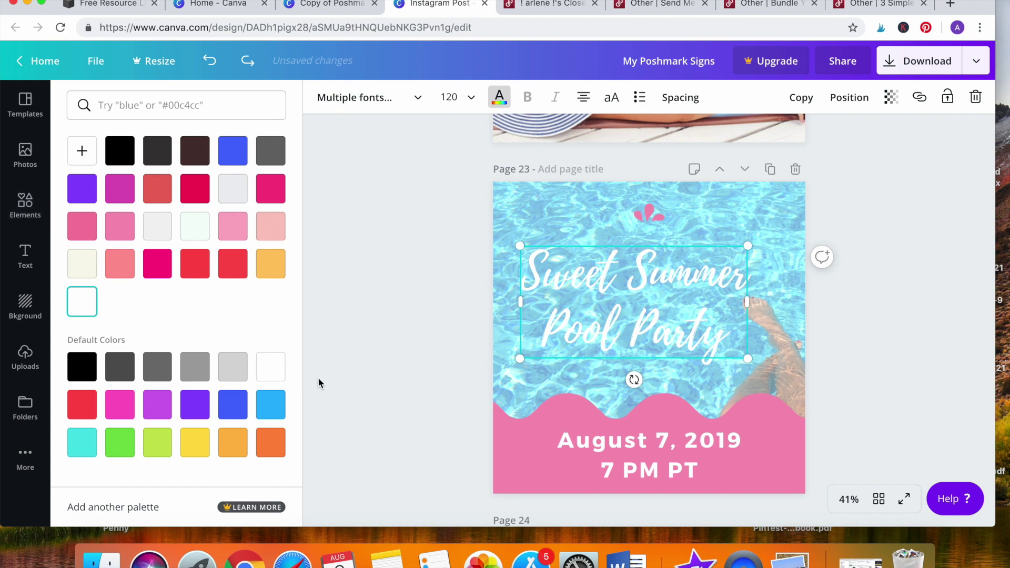
pyautogui.click(234, 404)
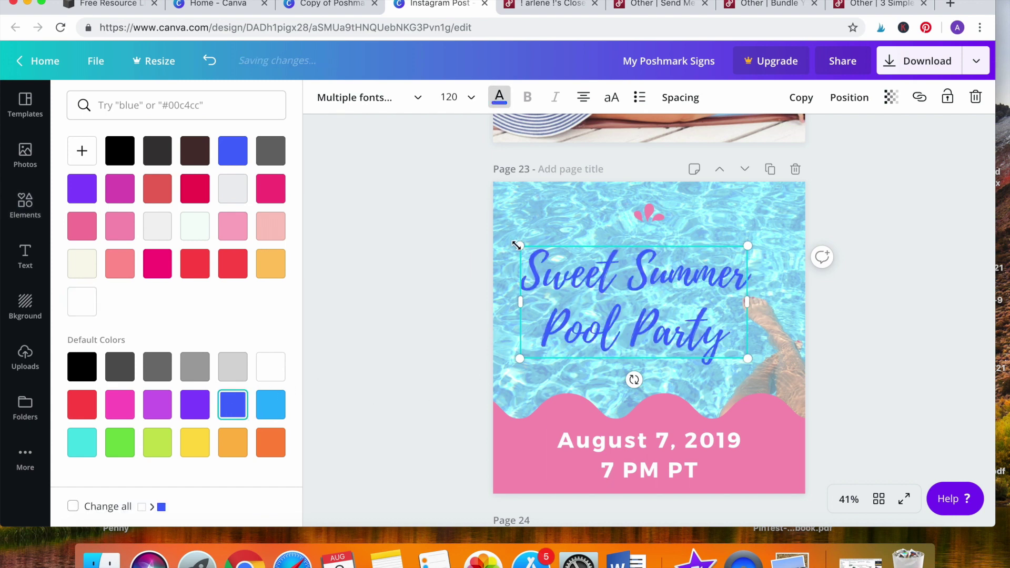
# Enlarge the title to size 132 and centre it on the page
pyautogui.moveTo(517, 245); pyautogui.dragTo(494, 234)
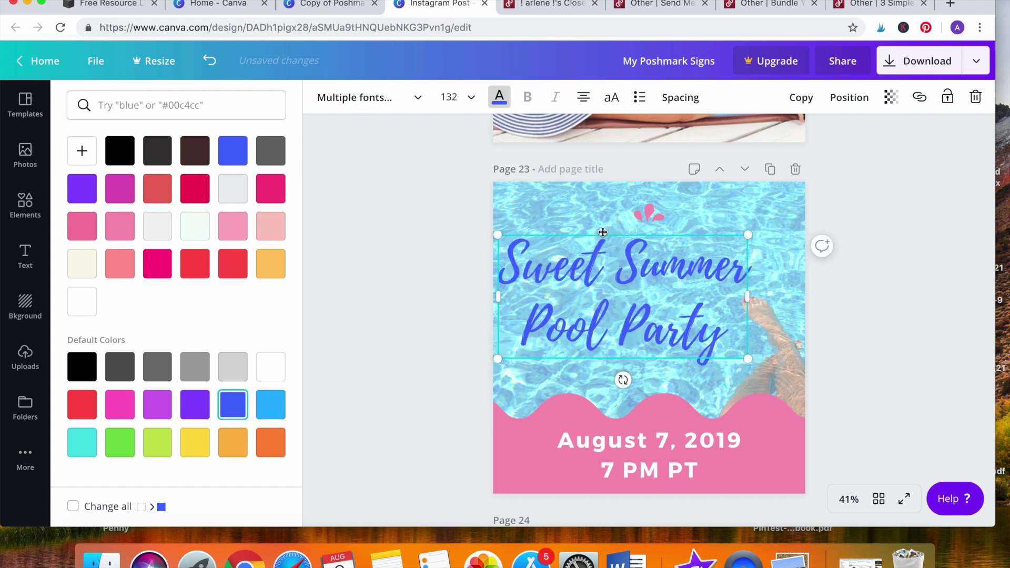
pyautogui.moveTo(602, 232); pyautogui.dragTo(608, 239)
pyautogui.click(465, 326)
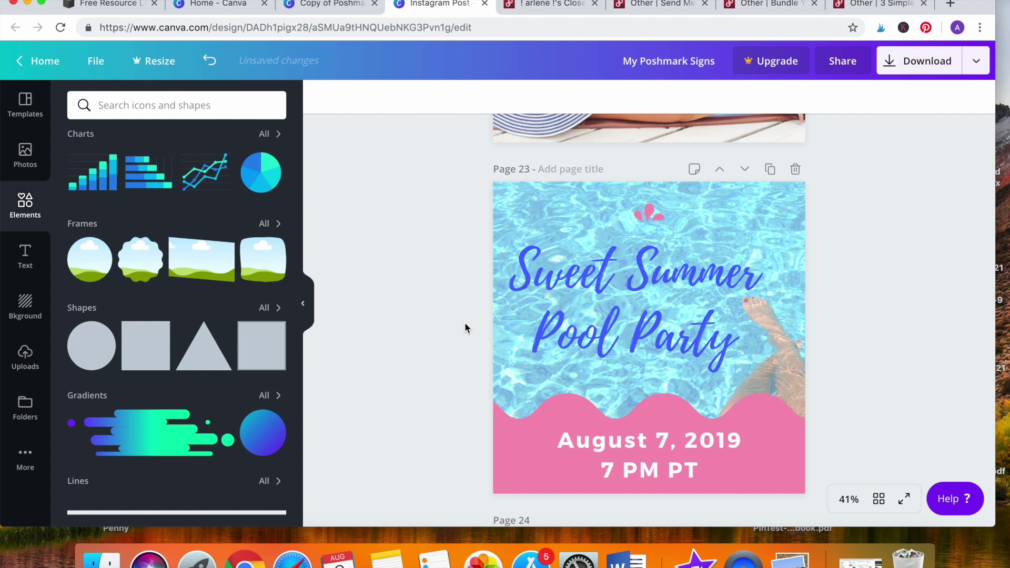
pyautogui.click(595, 308)
# Retype the title to read 'Summer Poshmark Party'
pyautogui.tripleClick(649, 277)
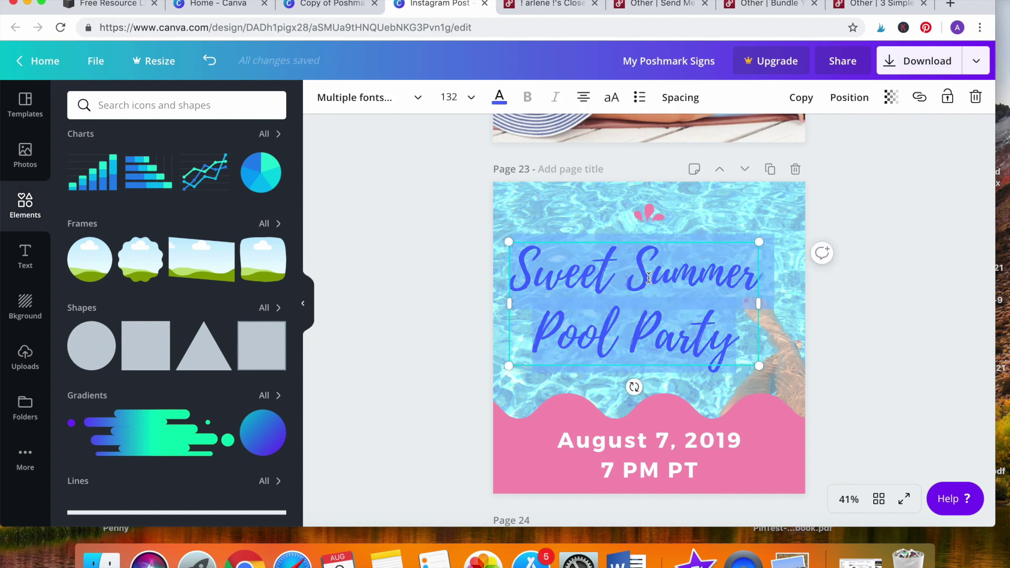
pyautogui.click(649, 278)
pyautogui.moveTo(756, 279); pyautogui.dragTo(524, 274)
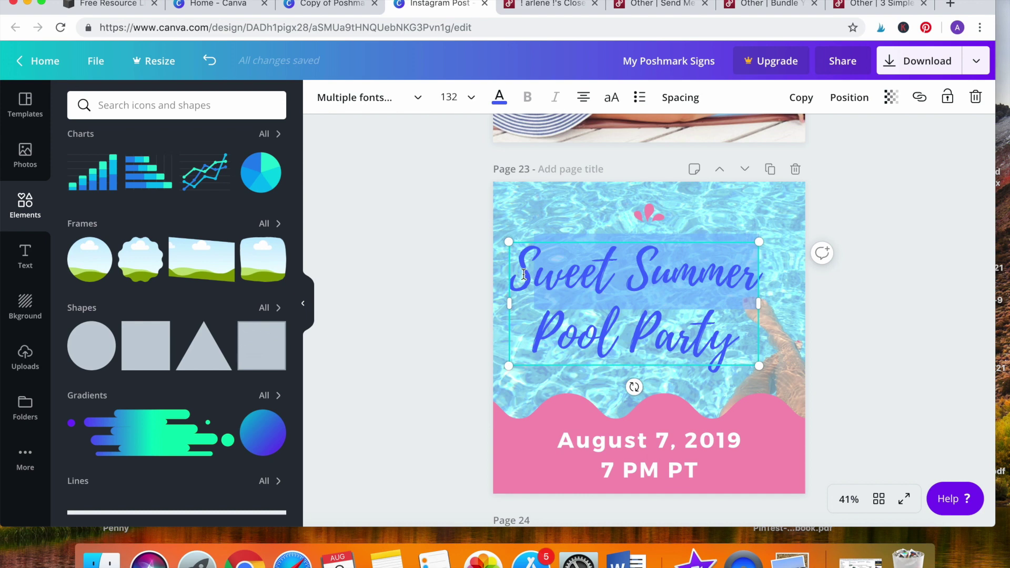
pyautogui.press('BackSpace')
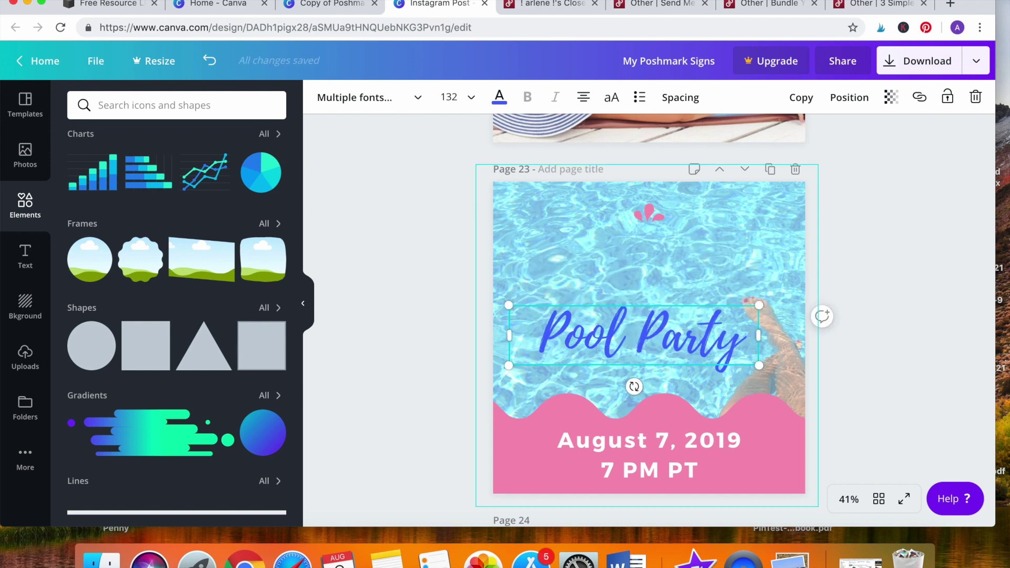
pyautogui.write('Summer')
pyautogui.doubleClick(694, 281)
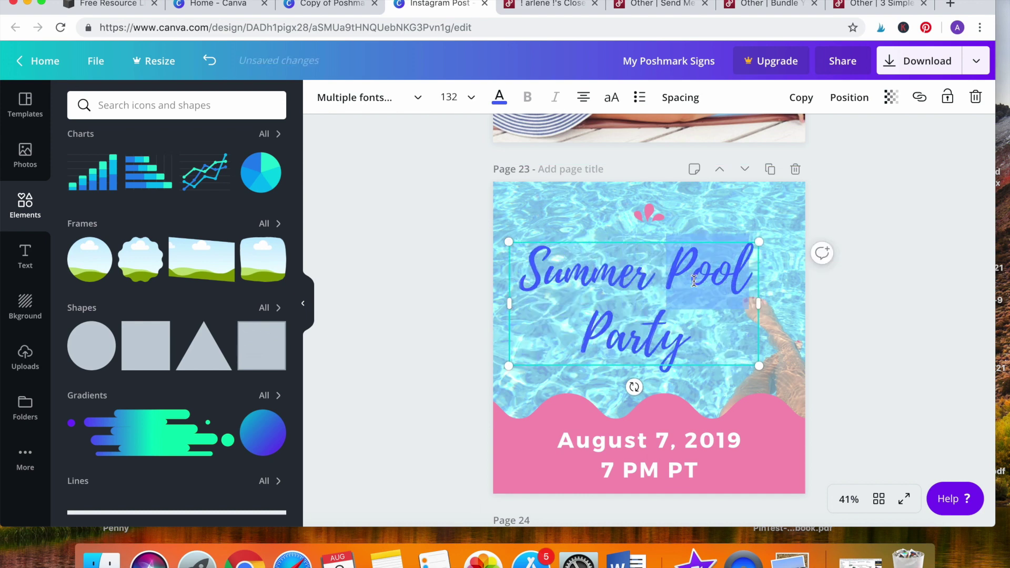
pyautogui.write('Poshmark')
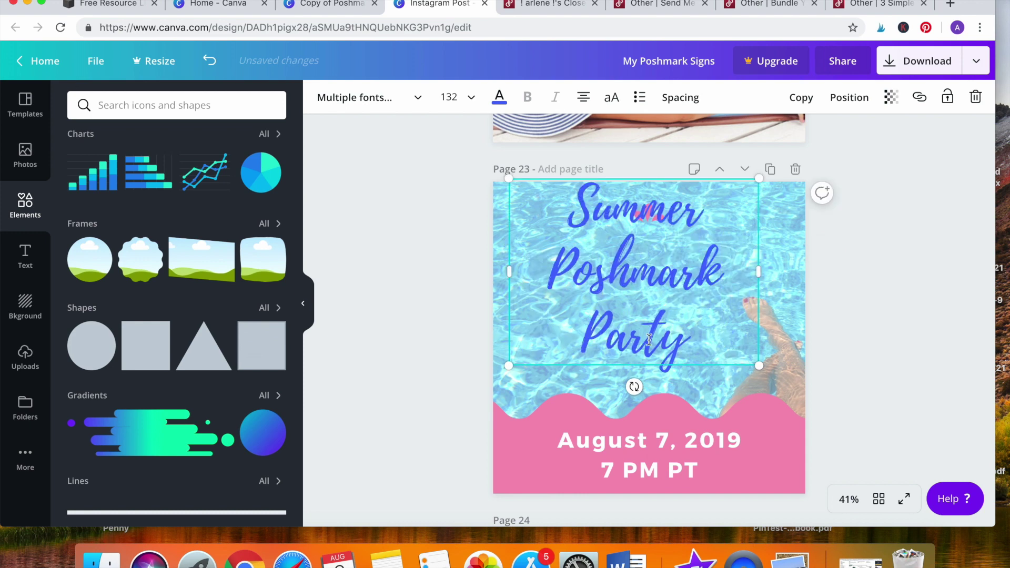
pyautogui.click(543, 326)
# Delete the small pink flamingo and reposition the Summer Poshmark Party title
pyautogui.moveTo(543, 178); pyautogui.dragTo(538, 212)
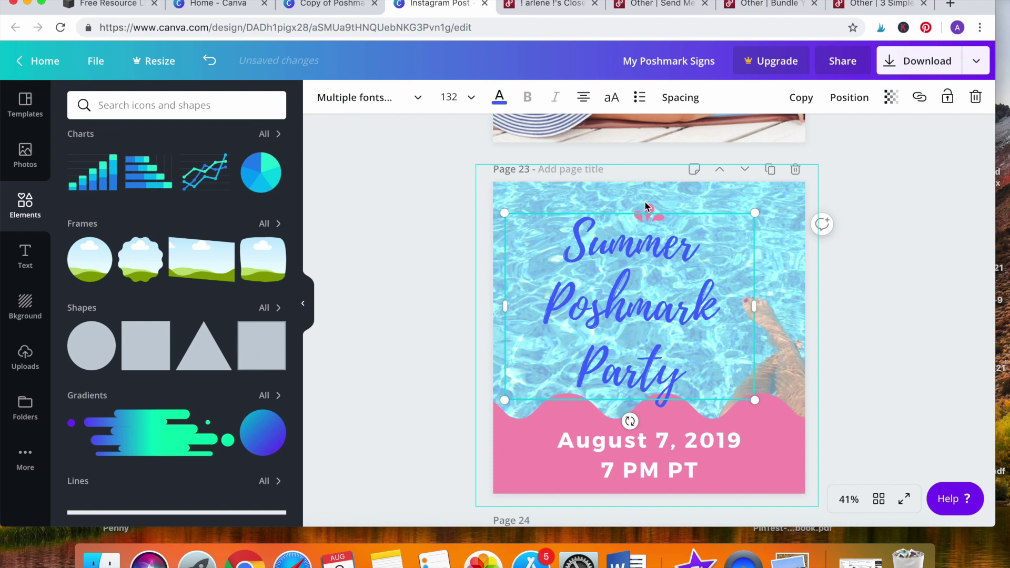
pyautogui.click(646, 208)
pyautogui.press('Delete')
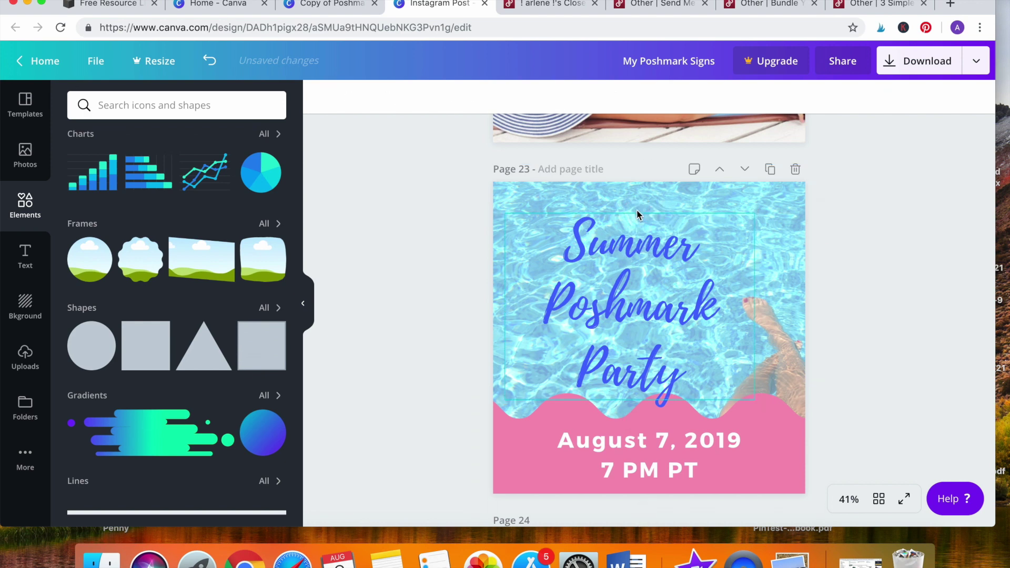
pyautogui.click(639, 210)
pyautogui.moveTo(642, 213); pyautogui.dragTo(634, 194)
pyautogui.click(461, 279)
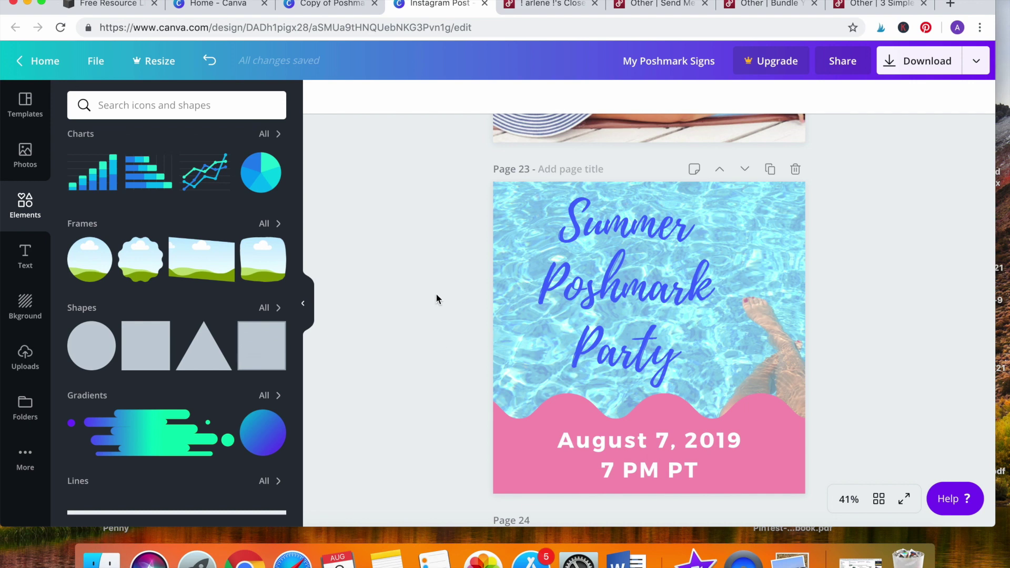
# Scroll down to the page 24 Jeans sign and duplicate it as page 25
pyautogui.scroll(-5, 441, 278)
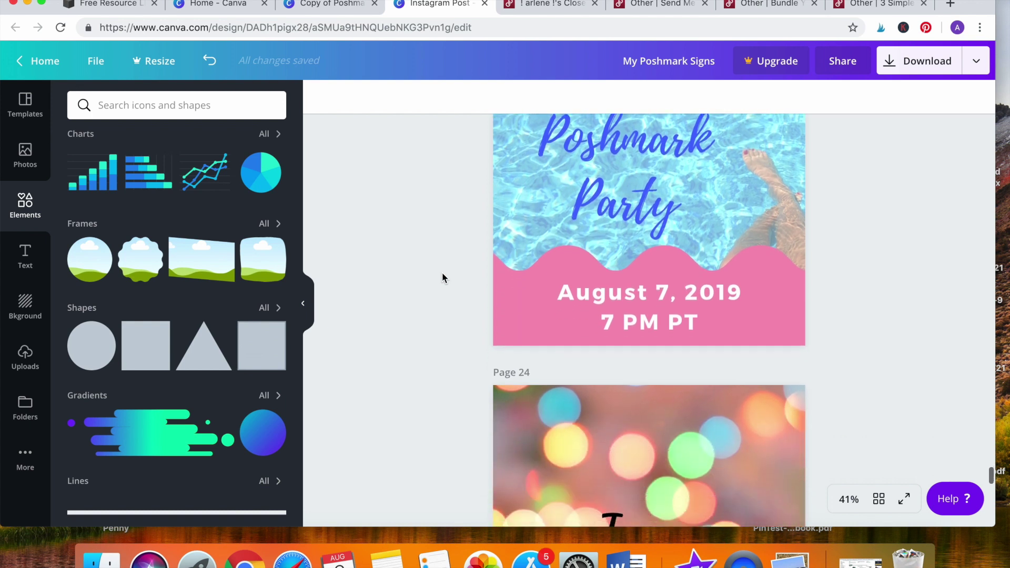
pyautogui.scroll(-4, 442, 278)
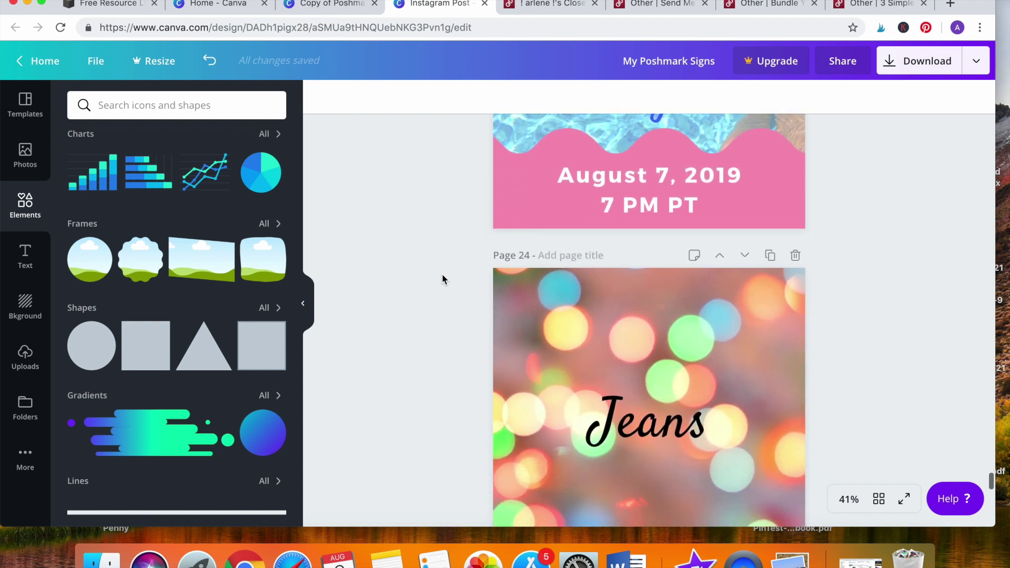
pyautogui.scroll(-4, 442, 279)
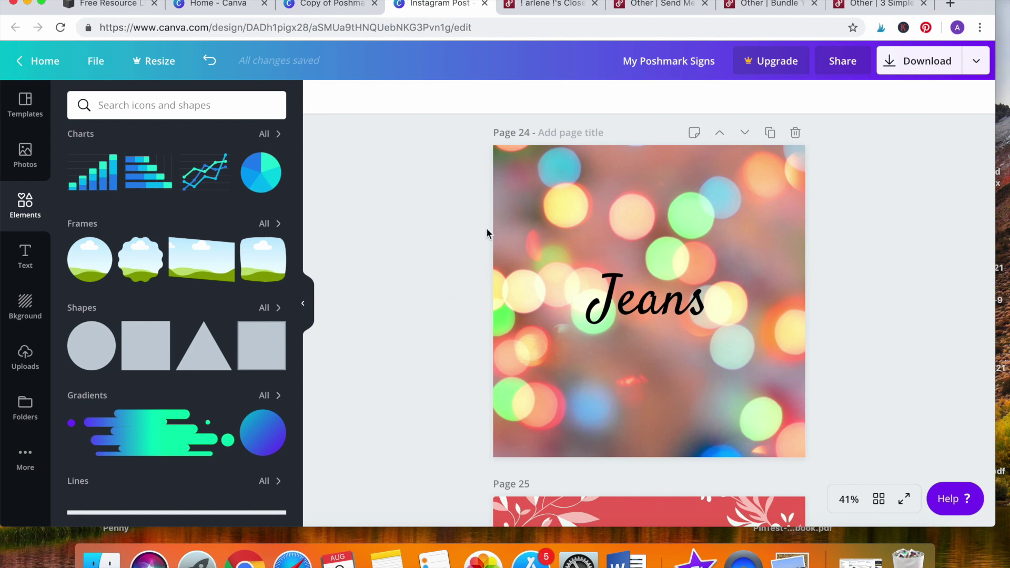
pyautogui.click(770, 134)
# Change the copied sign's text from Jeans to 'Pants'
pyautogui.click(655, 298)
pyautogui.click(655, 298)
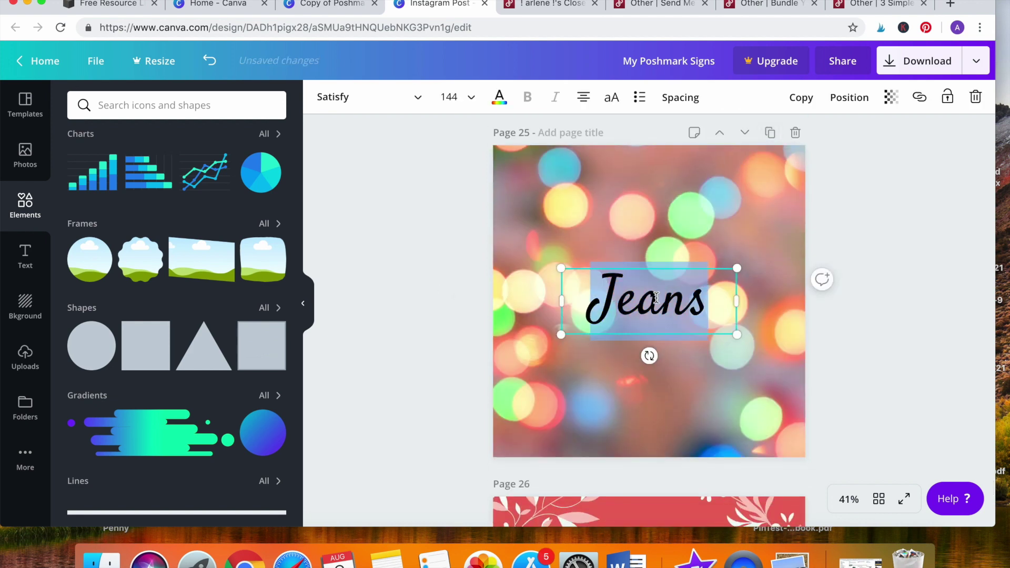
pyautogui.write('Pants')
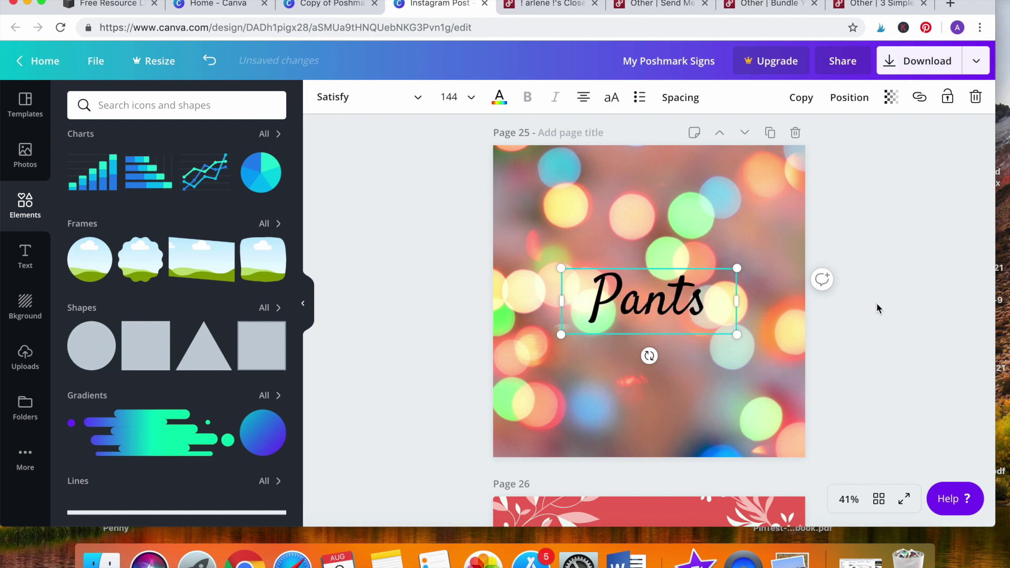
# Duplicate the Pants page and change its text to 'Shirts'
pyautogui.click(770, 133)
pyautogui.click(654, 317)
pyautogui.click(653, 317)
pyautogui.write('Shirt')
pyautogui.press('Return')
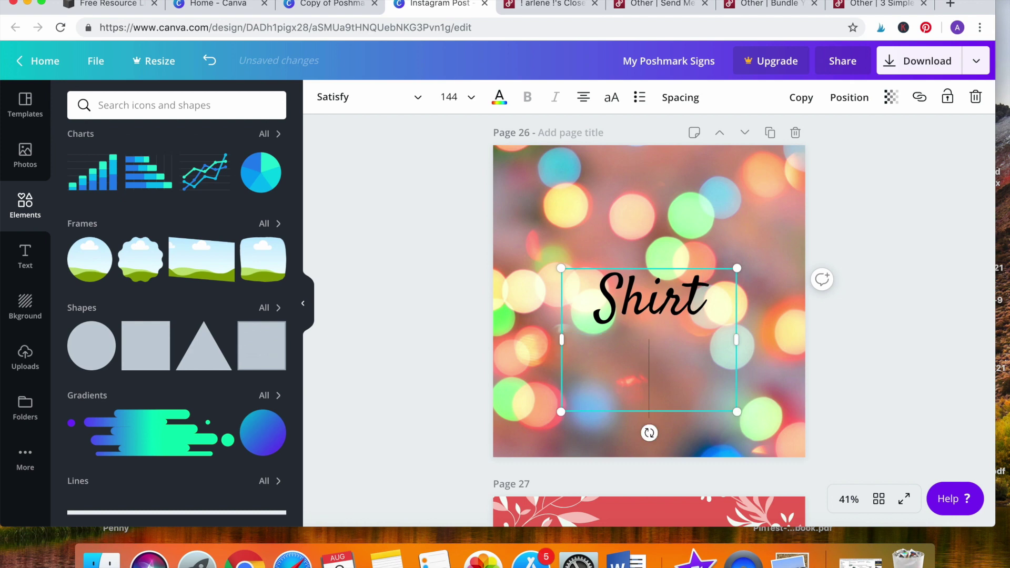
pyautogui.press('BackSpace')
pyautogui.write('s')
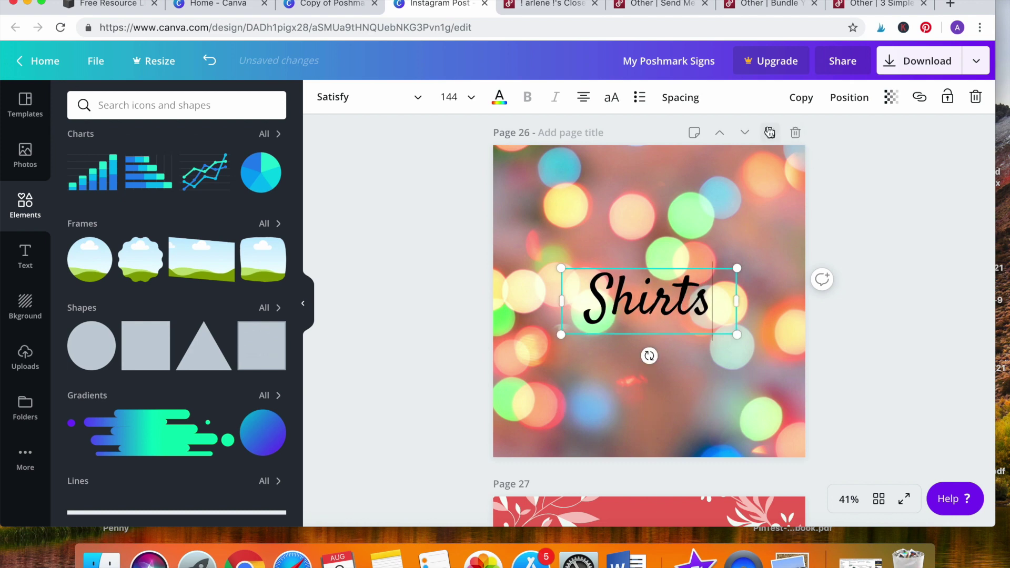
# Duplicate the Shirts page, retype it as 'Sweaters', then widen and centre the text box
pyautogui.click(769, 133)
pyautogui.click(658, 308)
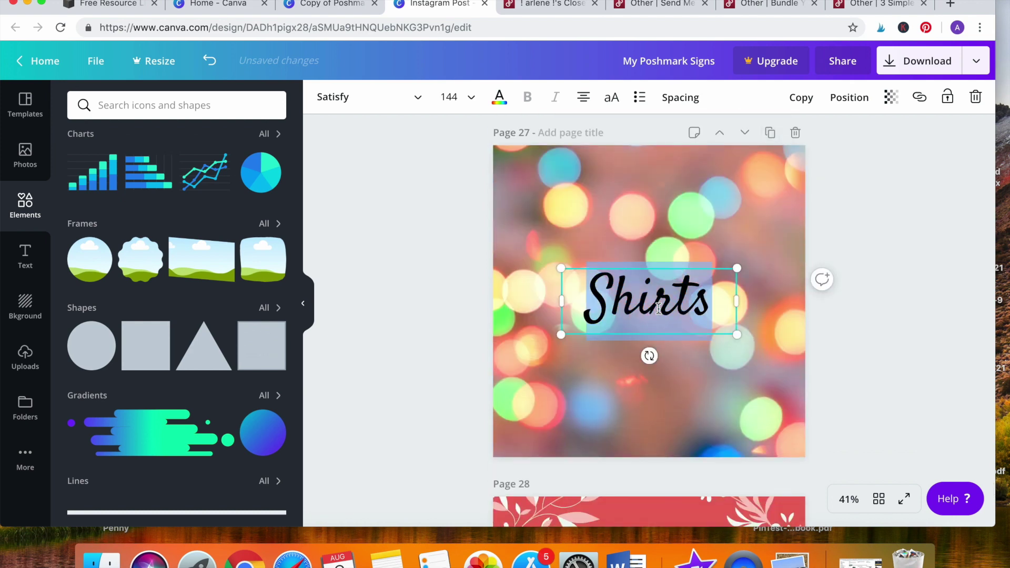
pyautogui.write('Sweater')
pyautogui.press('Return')
pyautogui.write('s')
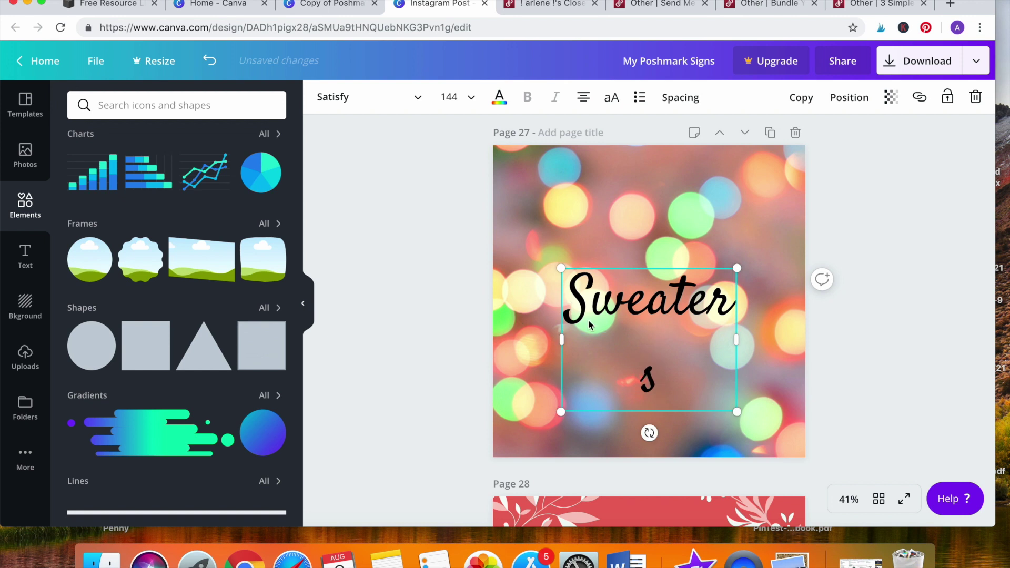
pyautogui.moveTo(737, 341); pyautogui.dragTo(758, 336)
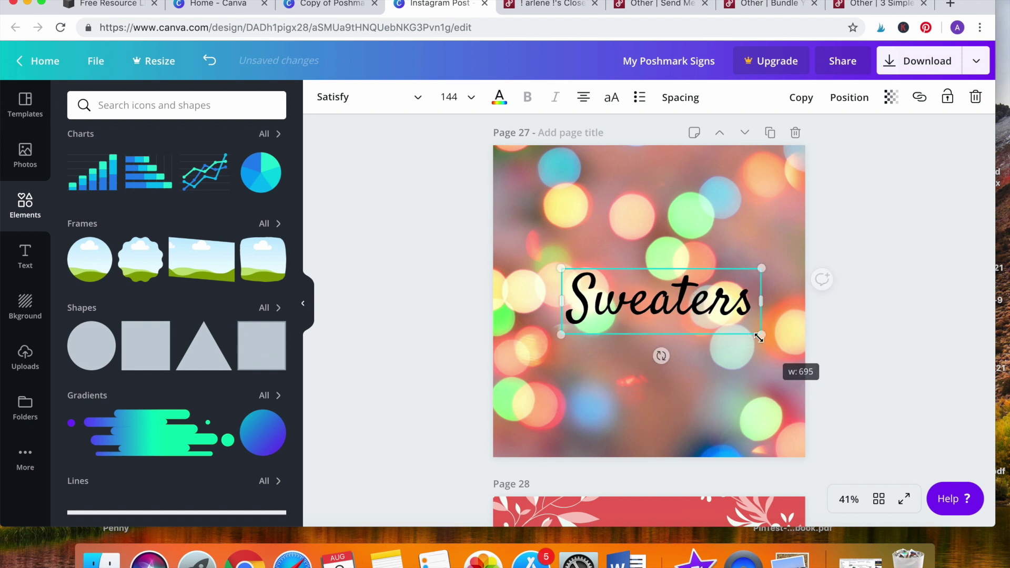
pyautogui.moveTo(687, 268); pyautogui.dragTo(674, 266)
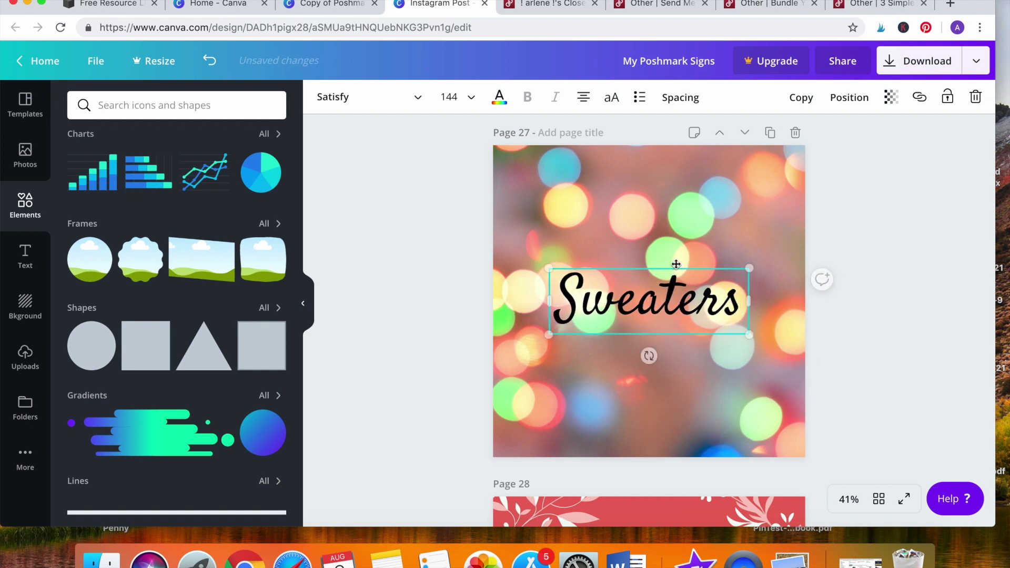
pyautogui.click(425, 313)
pyautogui.scroll(20, 427, 314)
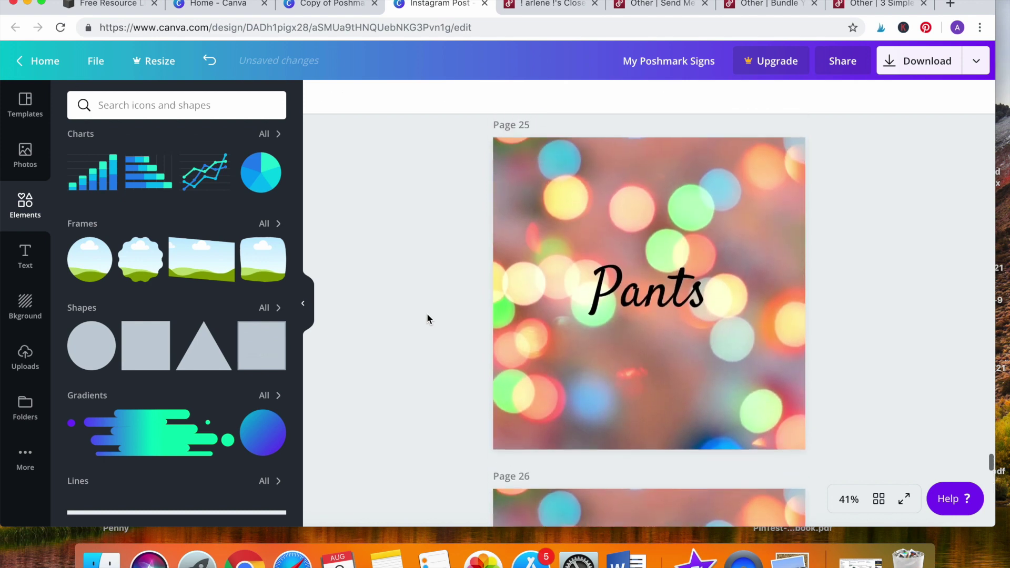
# Scroll through the pages to bring the pink page 15 'Like this post' sign into view
pyautogui.scroll(-10, 427, 314)
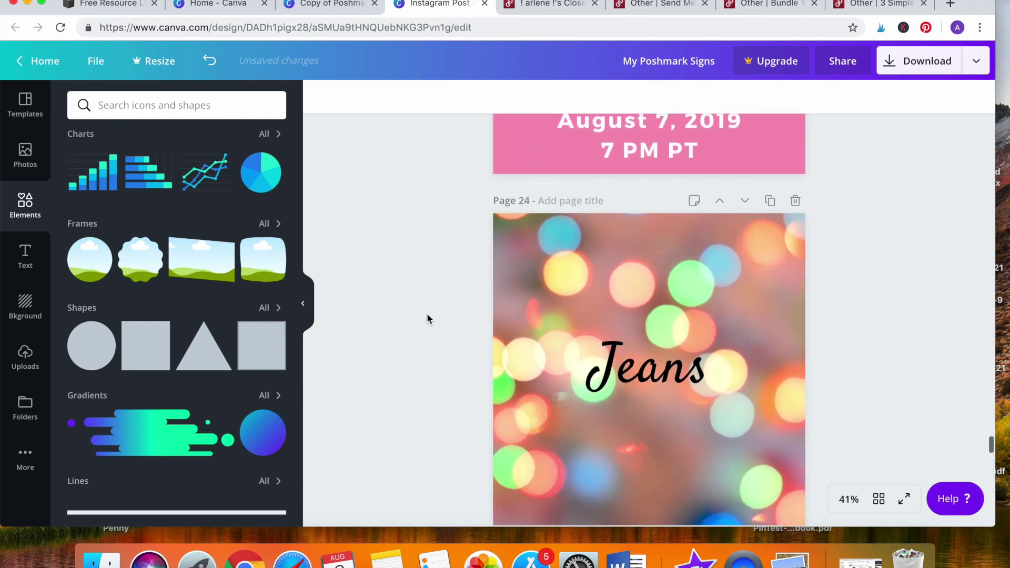
pyautogui.scroll(-15, 427, 314)
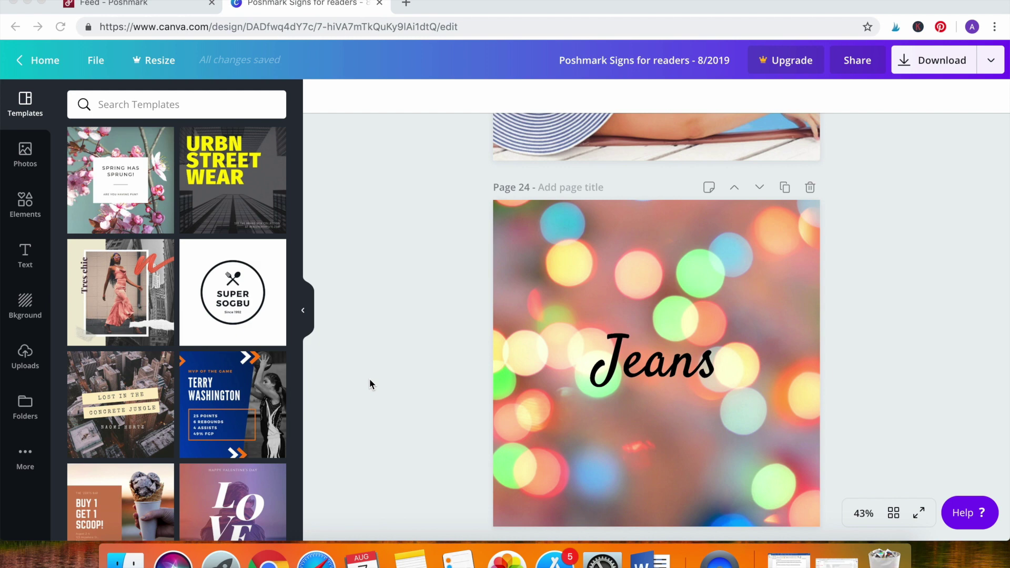
pyautogui.scroll(20, 419, 389)
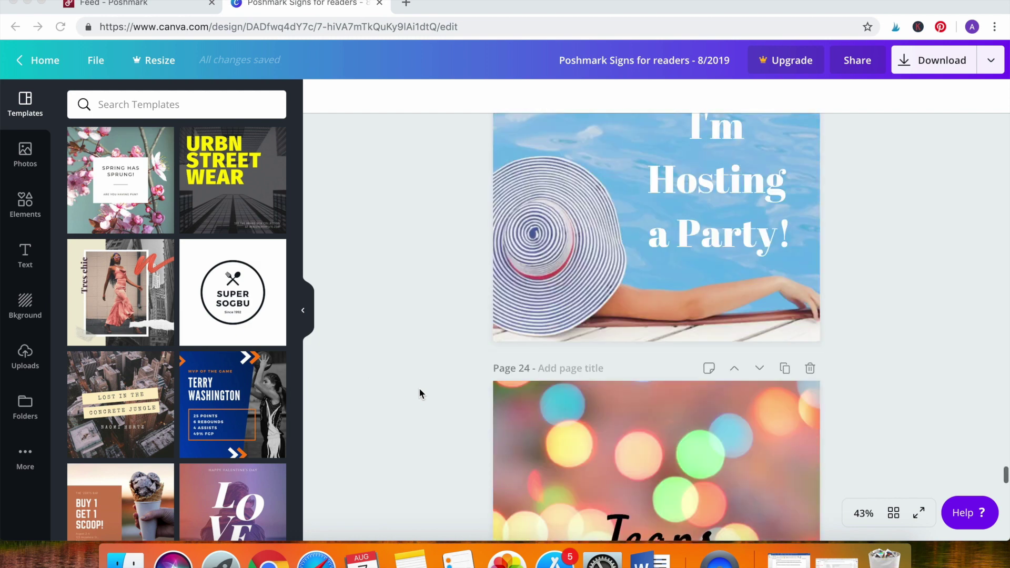
pyautogui.scroll(12, 419, 392)
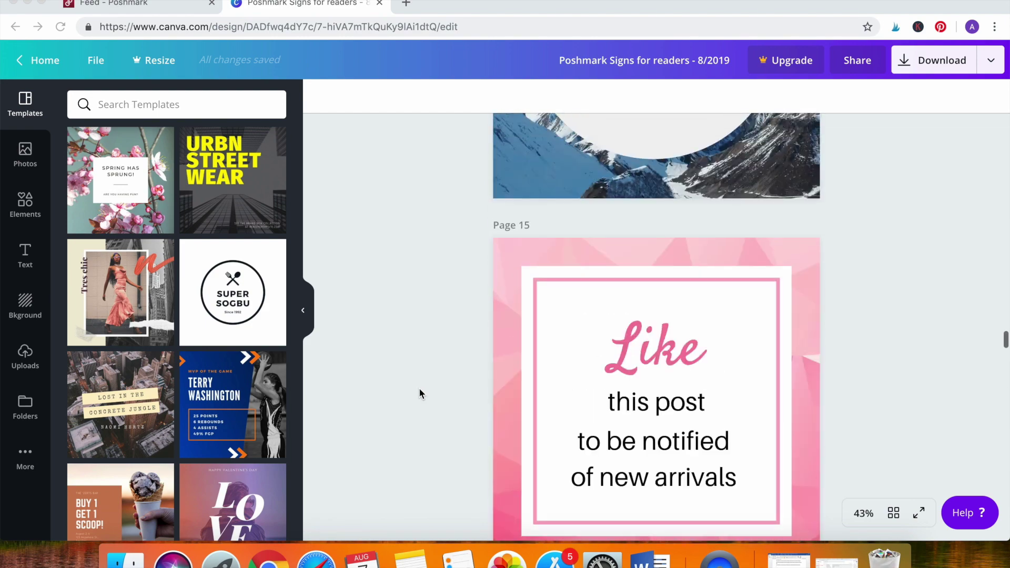
pyautogui.scroll(-3, 419, 392)
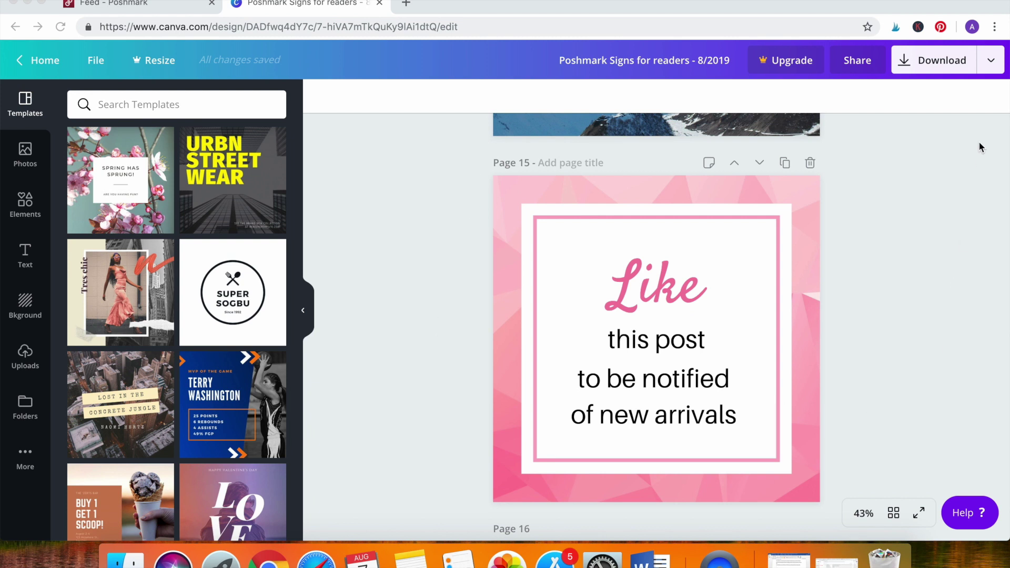
# Download only page 15 of the design as a JPG image
pyautogui.click(991, 63)
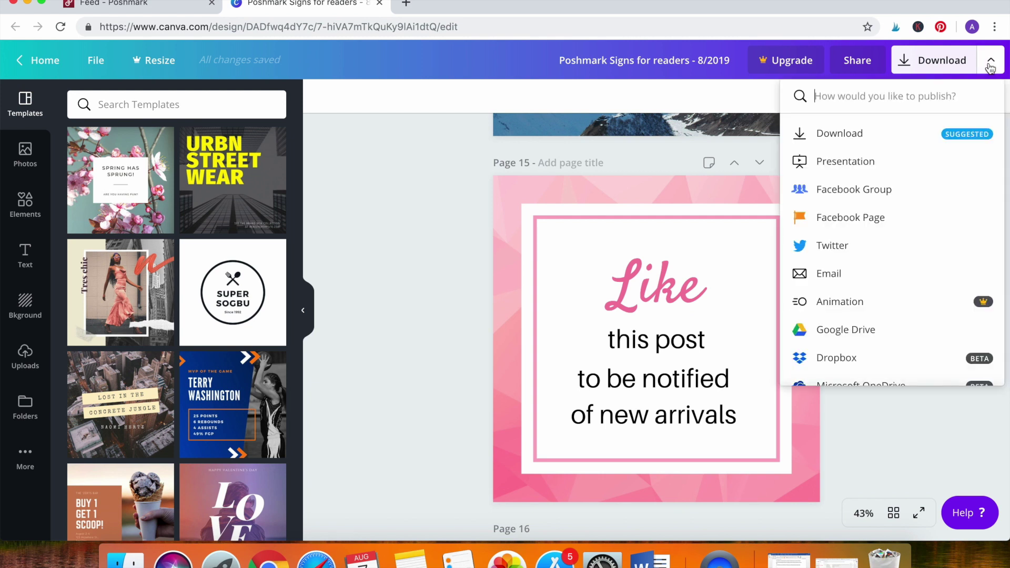
pyautogui.click(939, 135)
pyautogui.click(931, 166)
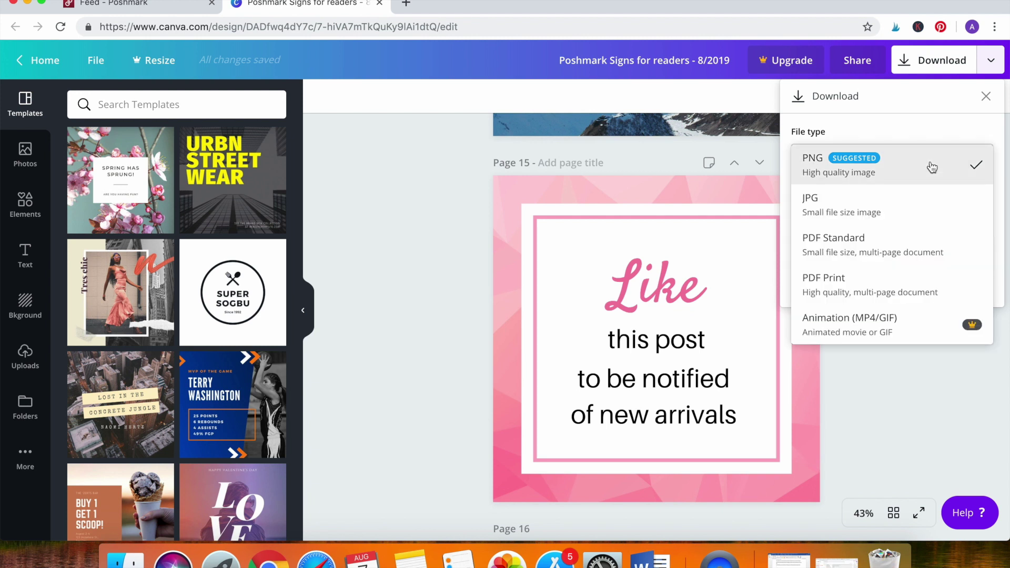
pyautogui.click(929, 209)
pyautogui.click(928, 223)
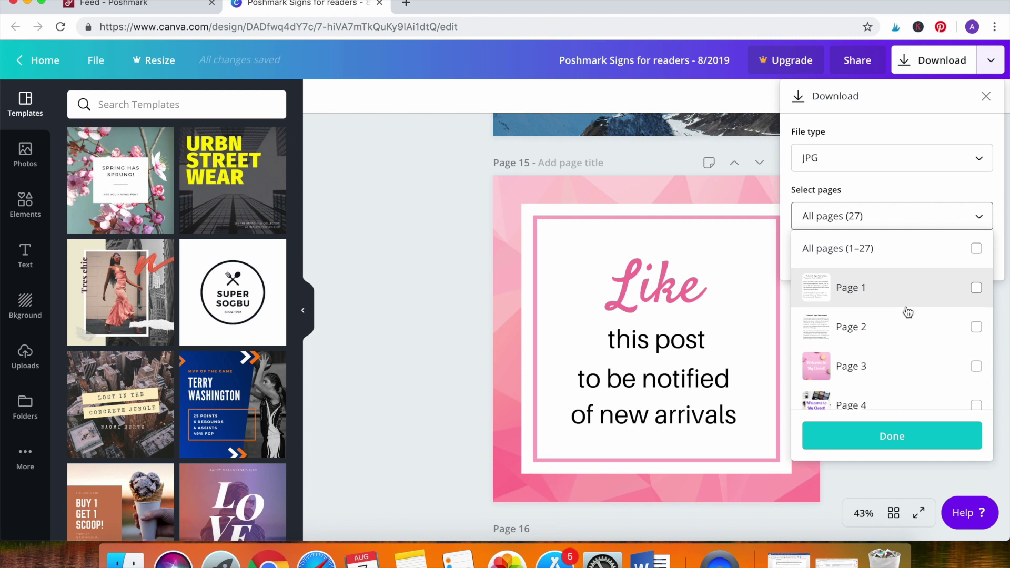
pyautogui.scroll(-6, 906, 313)
pyautogui.scroll(-2, 905, 322)
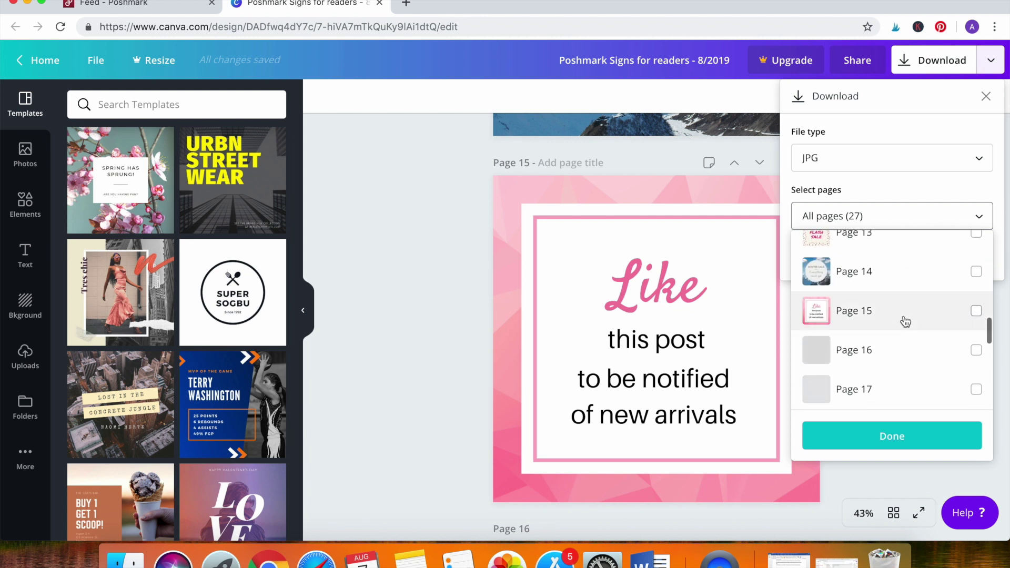
pyautogui.click(905, 318)
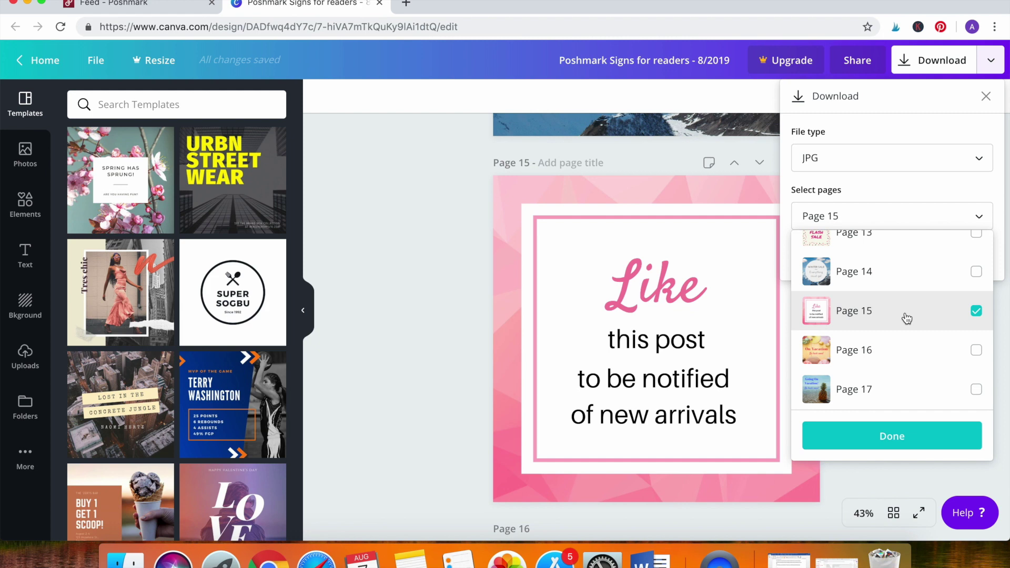
pyautogui.click(896, 433)
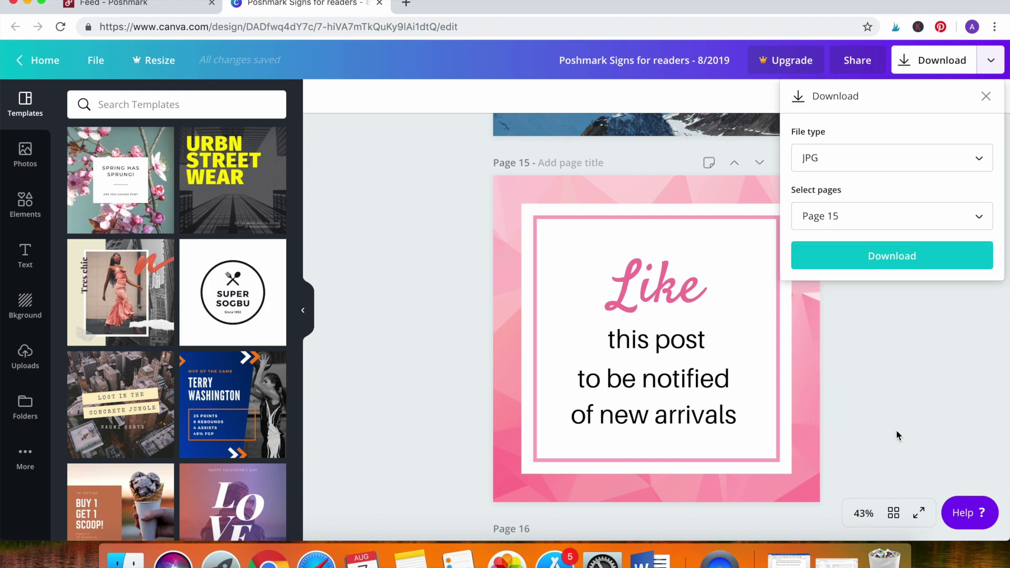
pyautogui.click(891, 256)
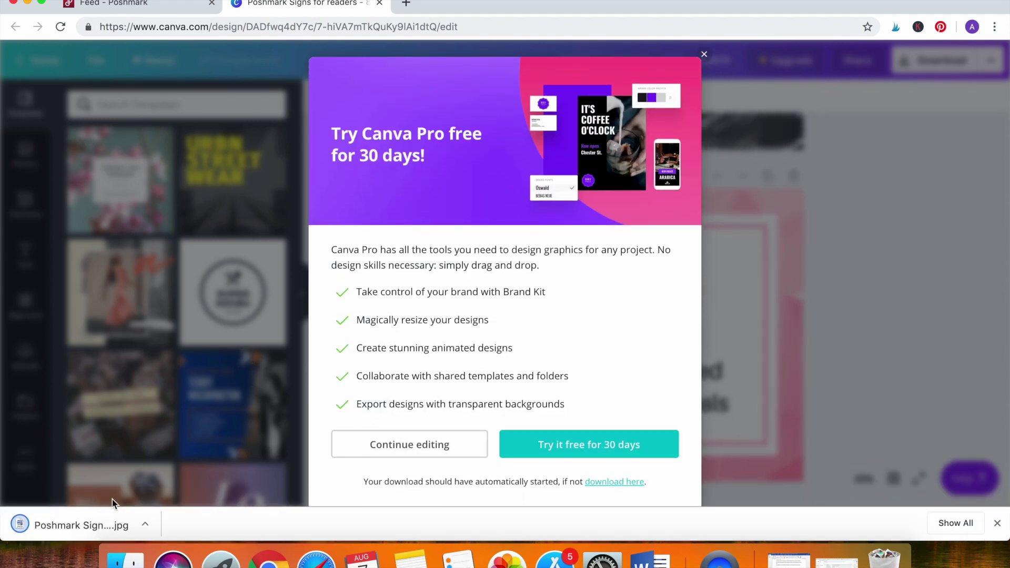
# Switch to the Poshmark tab and go to My Closet from the account menu
pyautogui.click(154, 6)
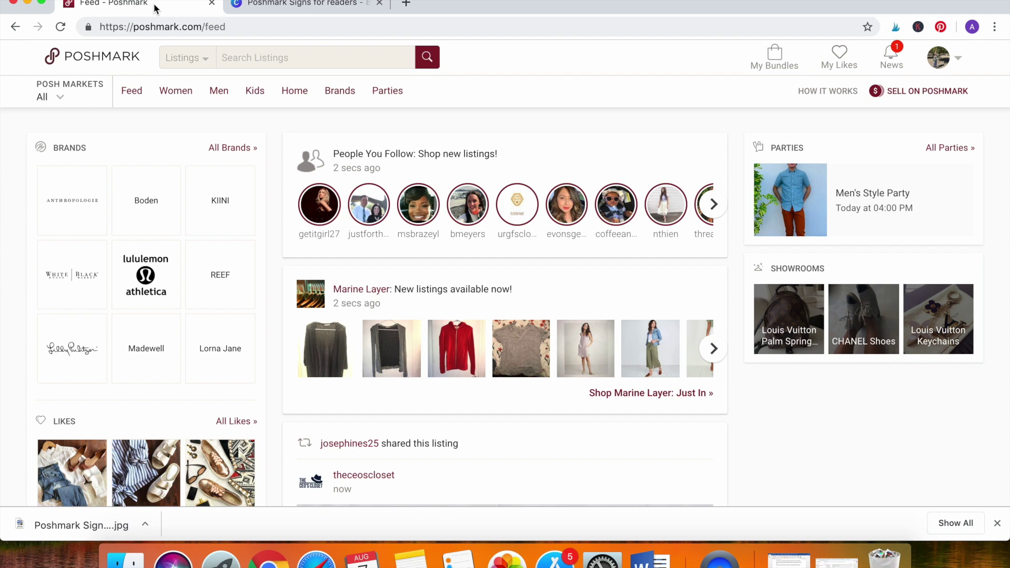
pyautogui.click(941, 58)
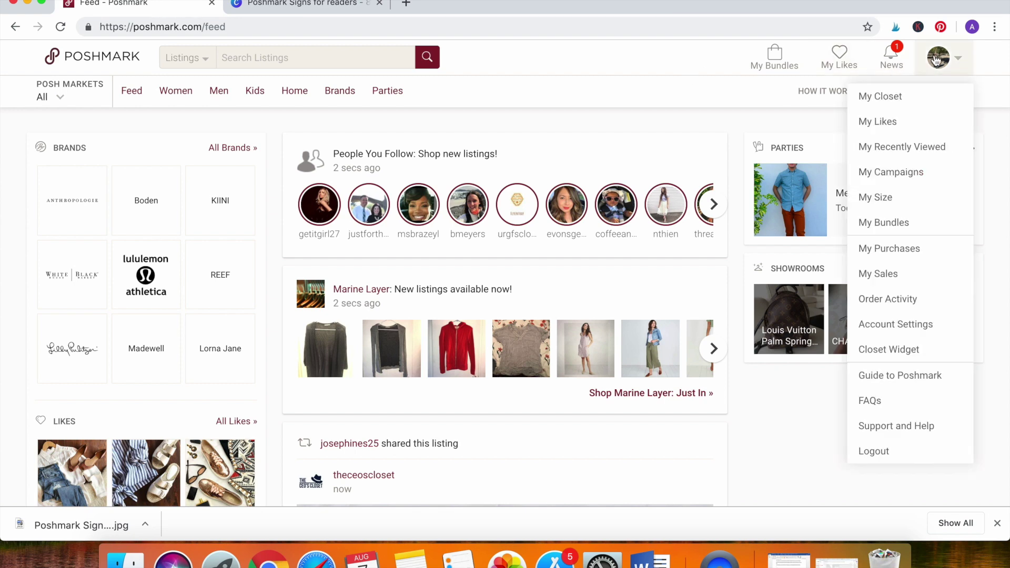
pyautogui.click(923, 95)
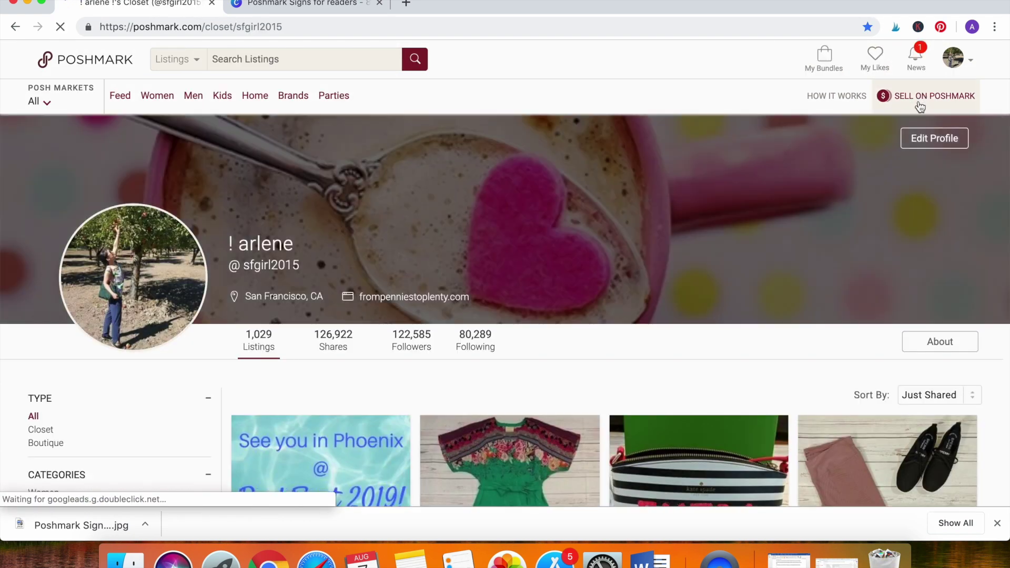
# Start a new listing and upload the downloaded sign JPG as its cover photo
pyautogui.click(919, 106)
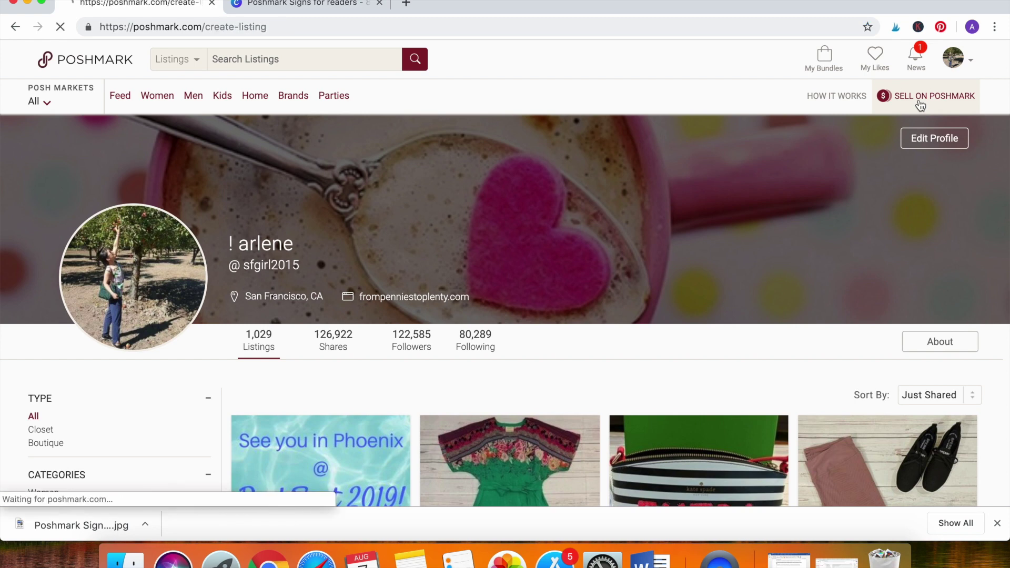
pyautogui.scroll(-3, 452, 331)
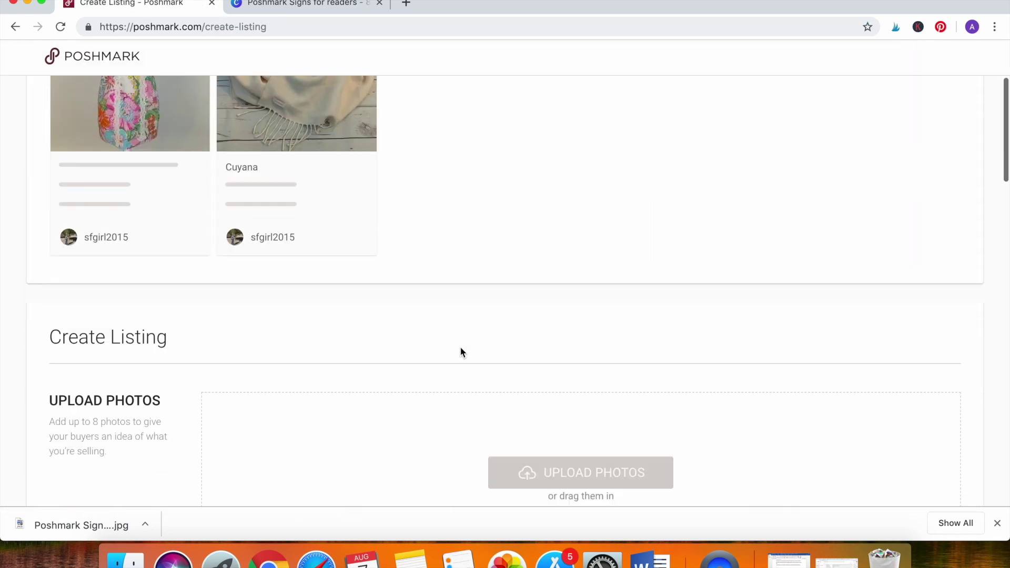
pyautogui.scroll(-3, 460, 346)
pyautogui.click(546, 293)
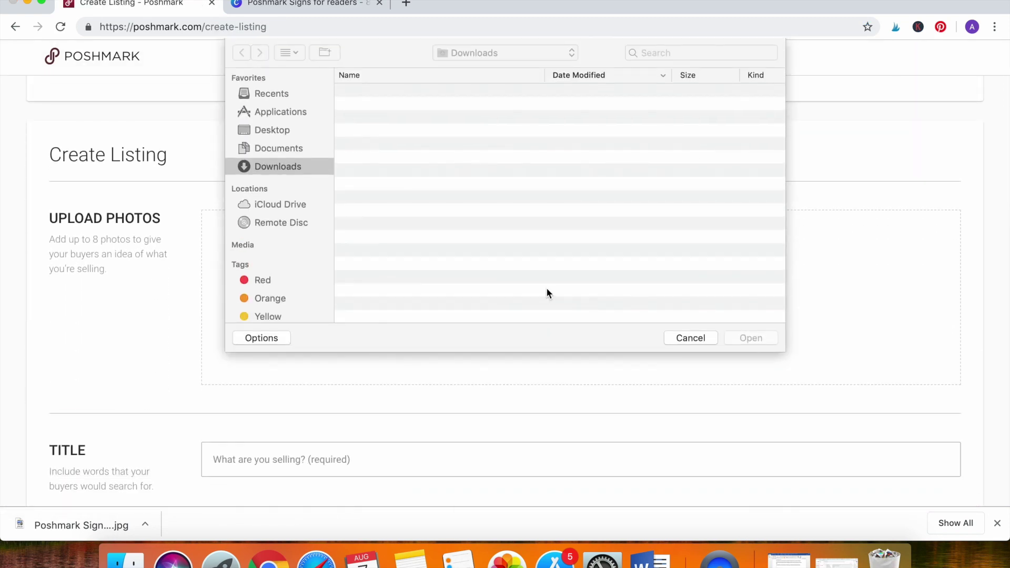
pyautogui.doubleClick(430, 91)
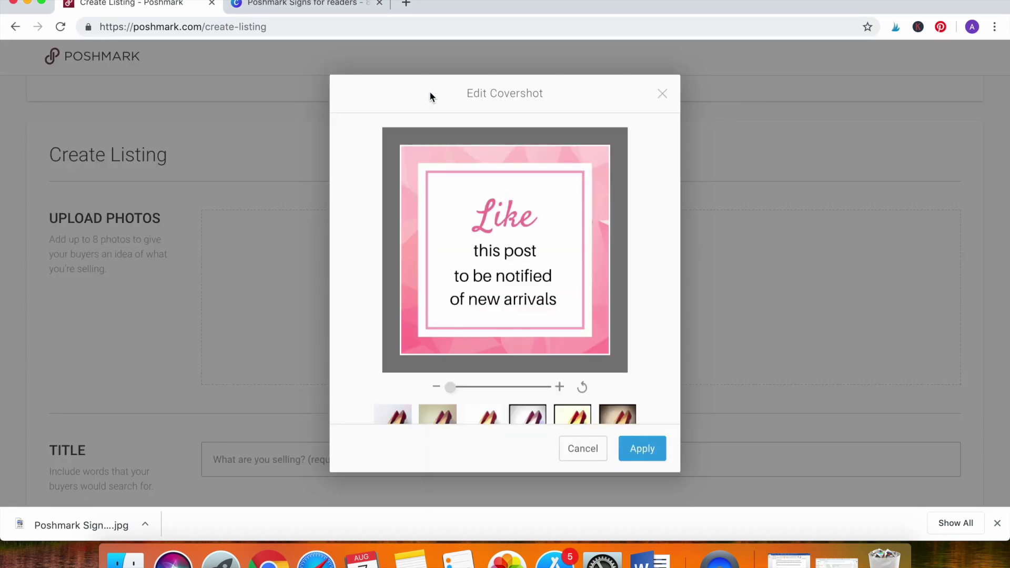
pyautogui.click(642, 449)
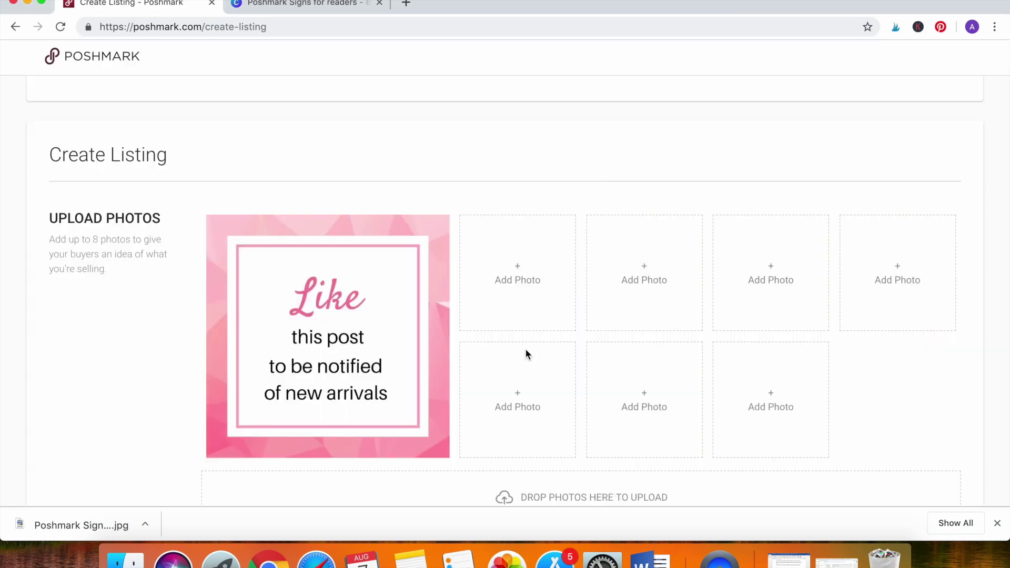
# Title the listing 'Life this post to be notified of new arrivals' and add the 'Like what you see?…' description
pyautogui.scroll(-4, 146, 310)
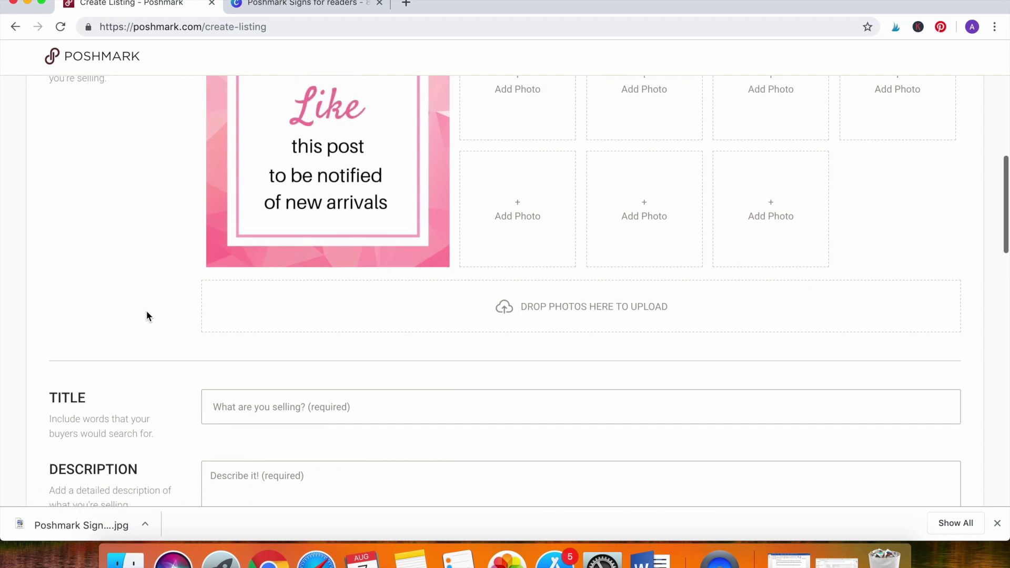
pyautogui.scroll(1, 146, 310)
pyautogui.click(227, 443)
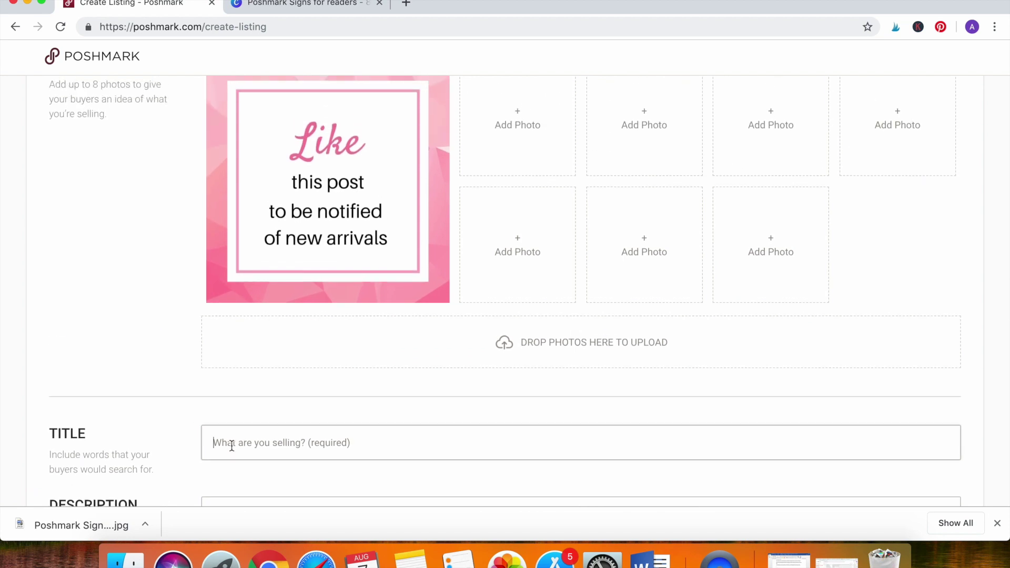
pyautogui.write('Life thi')
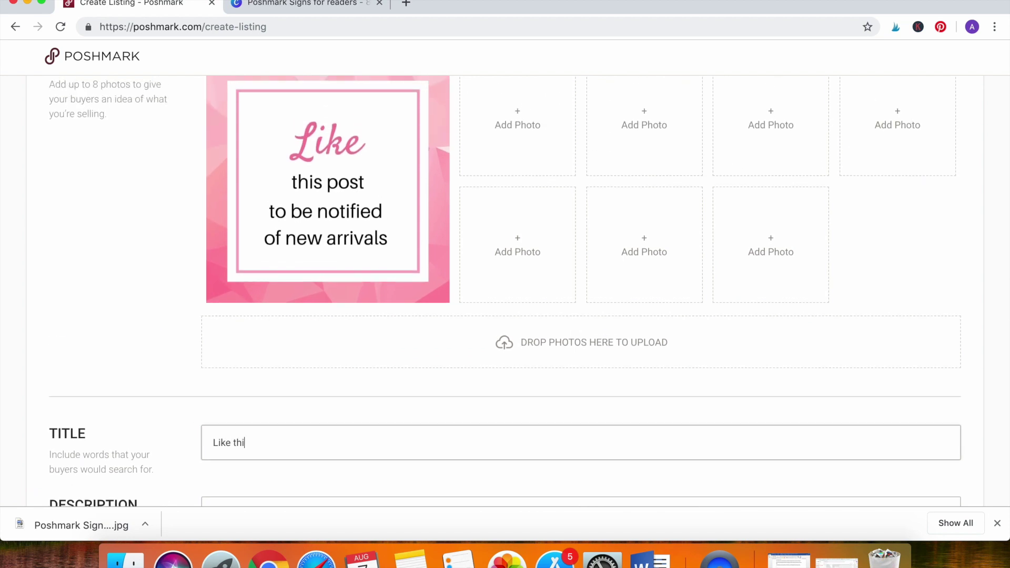
pyautogui.write('s post to be notified of new ')
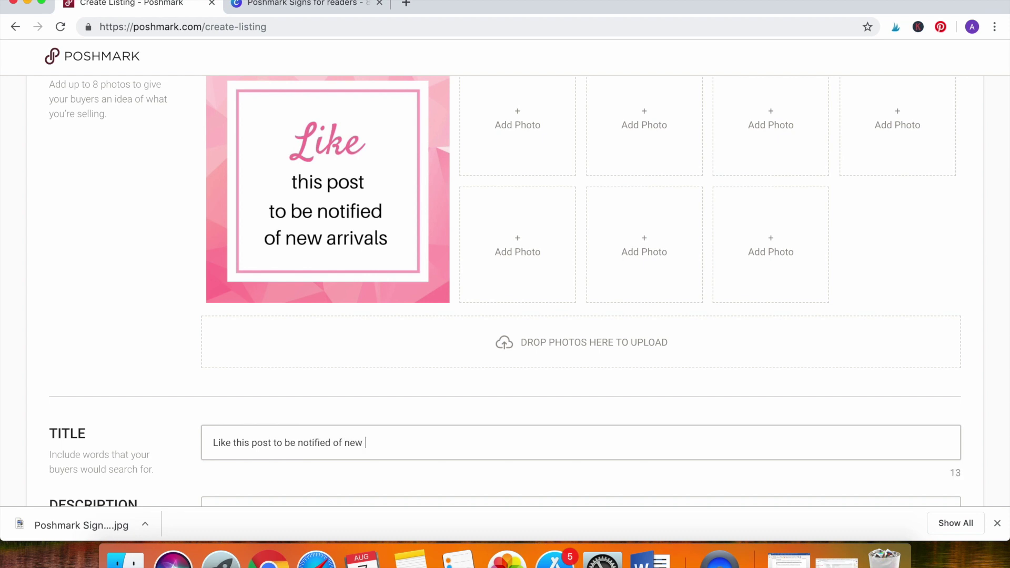
pyautogui.write('arrivals')
pyautogui.scroll(-3, 186, 431)
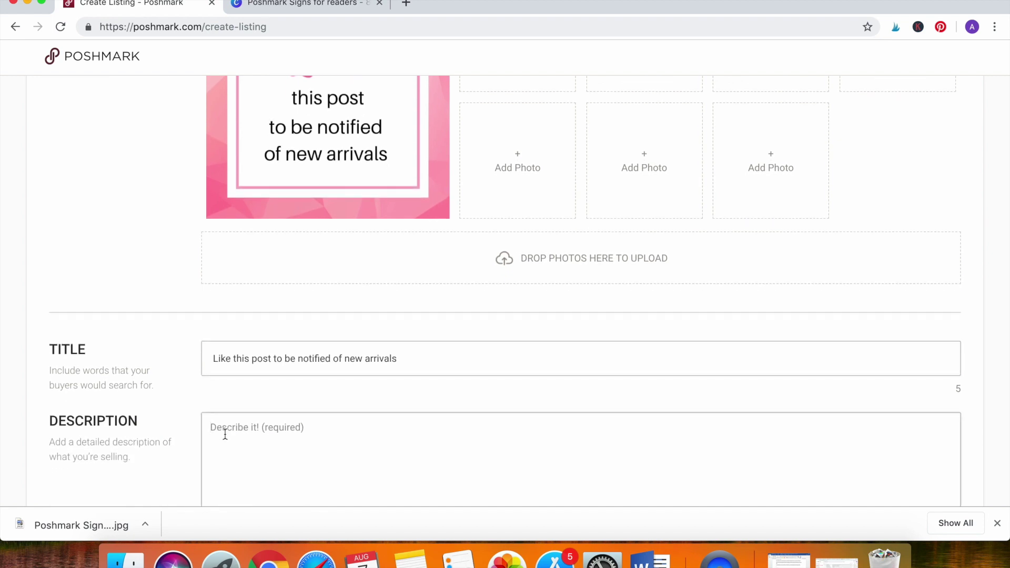
pyautogui.write('Like what you see? Like this p')
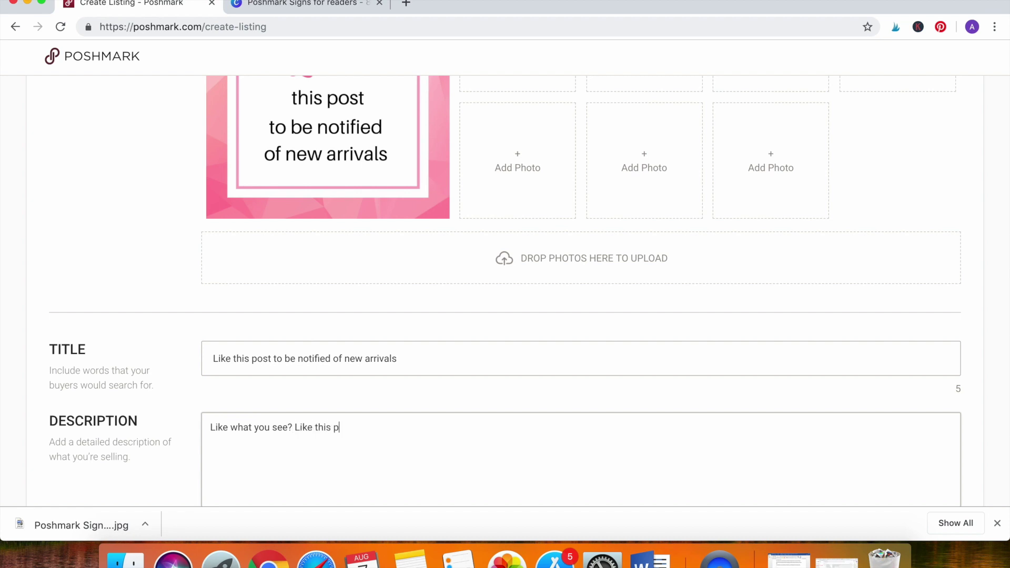
pyautogui.write("ost and you'll be notified ")
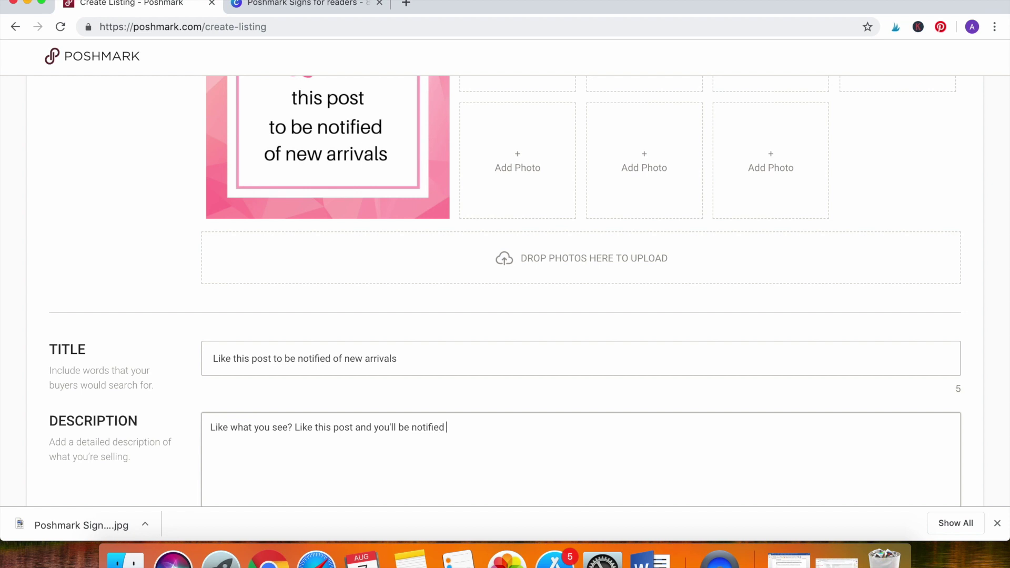
pyautogui.write('when new items drop!')
pyautogui.scroll(-5, 272, 386)
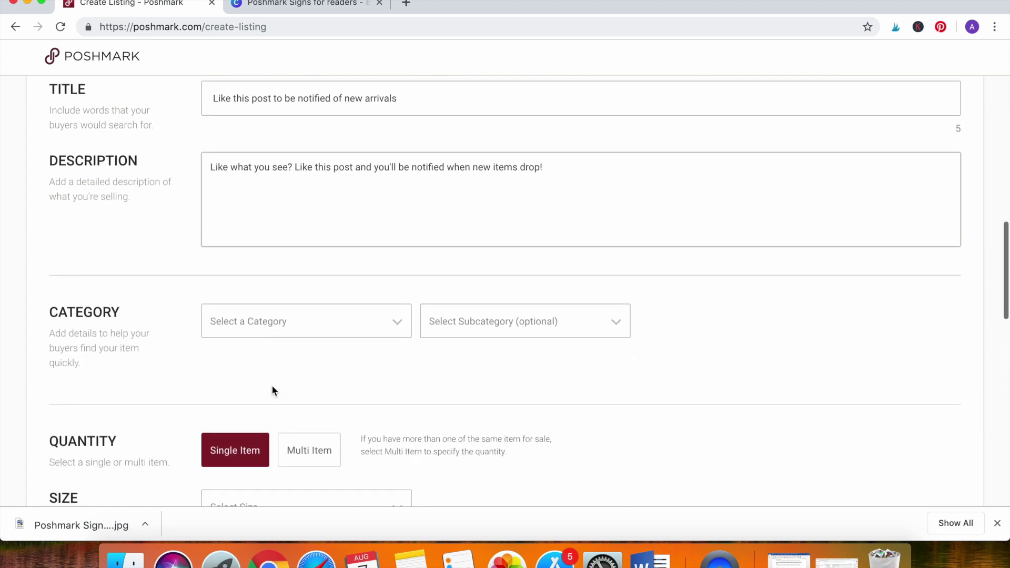
# Set the category to Women Other, subcategory None, and size One Size
pyautogui.click(329, 307)
pyautogui.scroll(-5, 330, 310)
pyautogui.scroll(4, 327, 313)
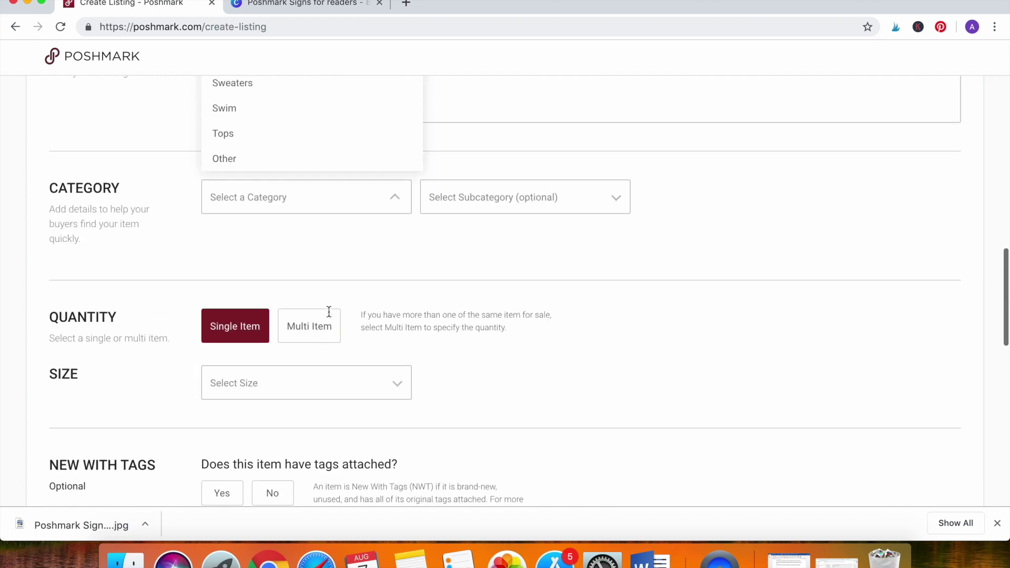
pyautogui.click(349, 209)
pyautogui.click(470, 269)
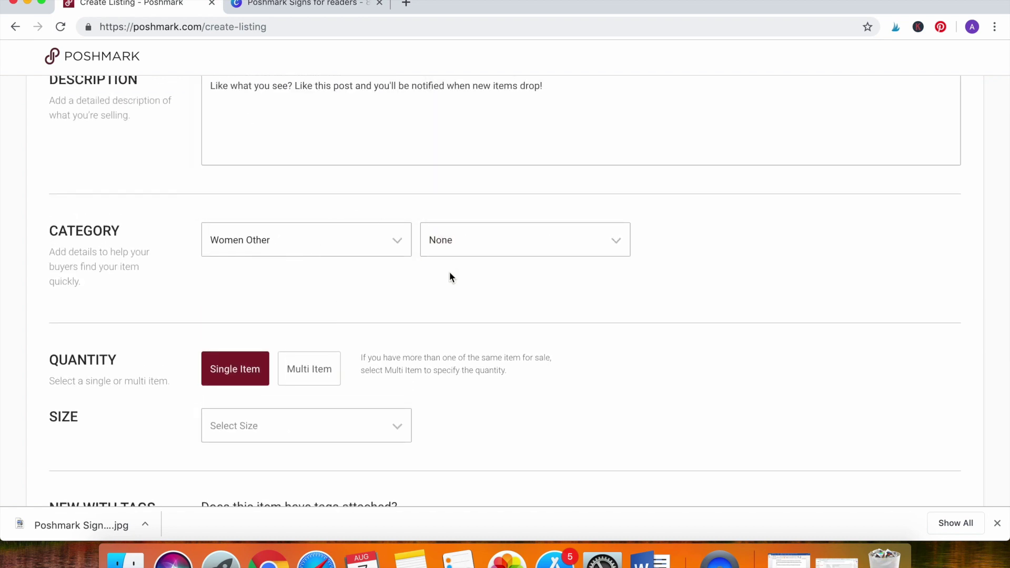
pyautogui.scroll(-3, 449, 271)
pyautogui.click(388, 291)
pyautogui.click(252, 348)
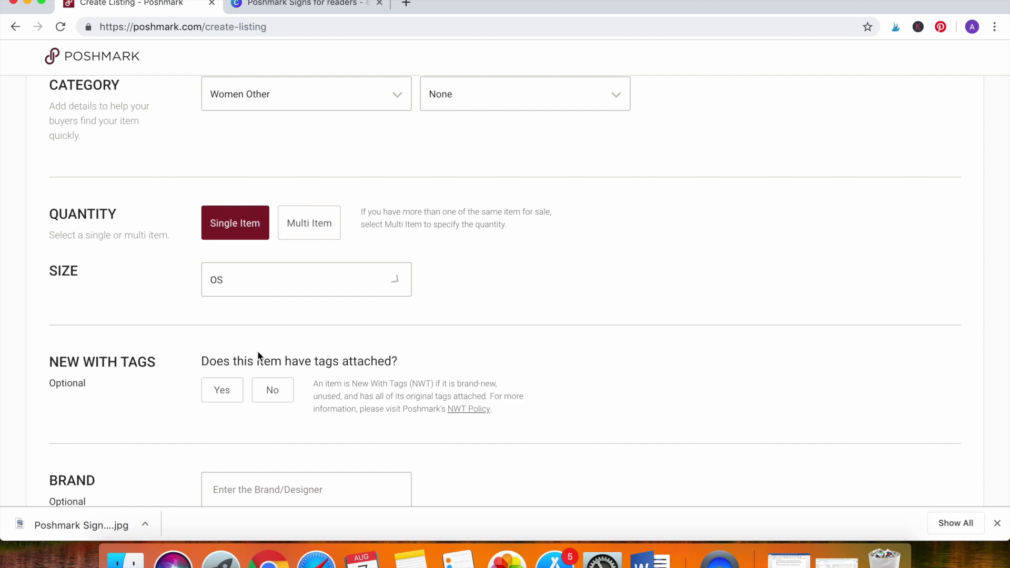
pyautogui.scroll(-5, 448, 299)
pyautogui.scroll(-5, 450, 305)
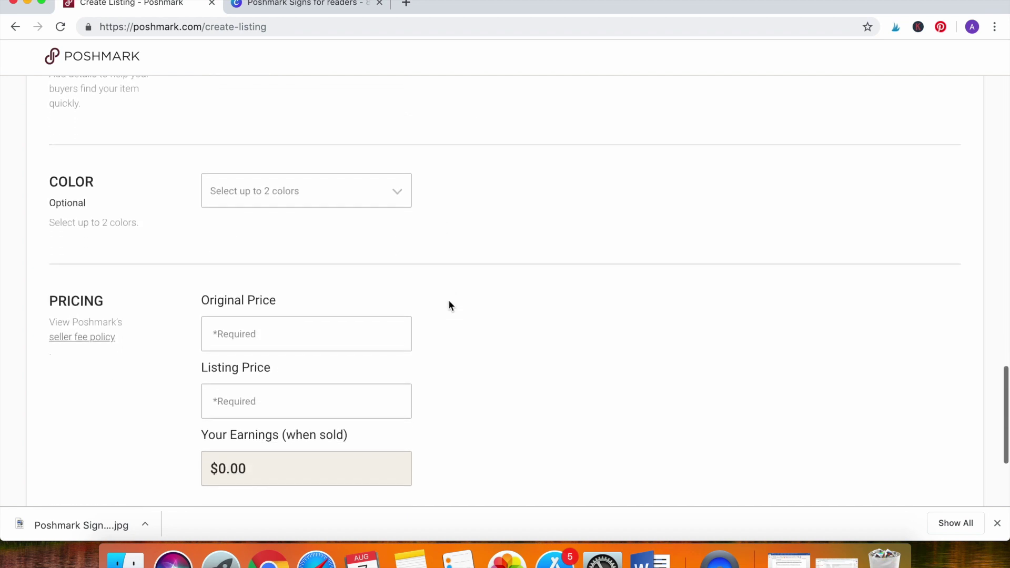
# Enter original price 0 and listing price 1000
pyautogui.click(328, 307)
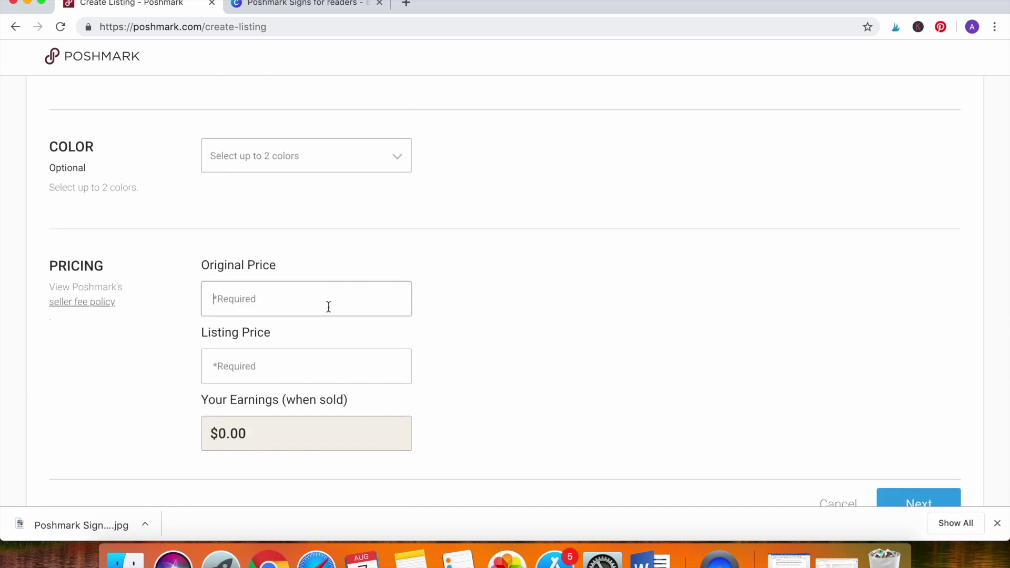
pyautogui.write('0')
pyautogui.click(311, 362)
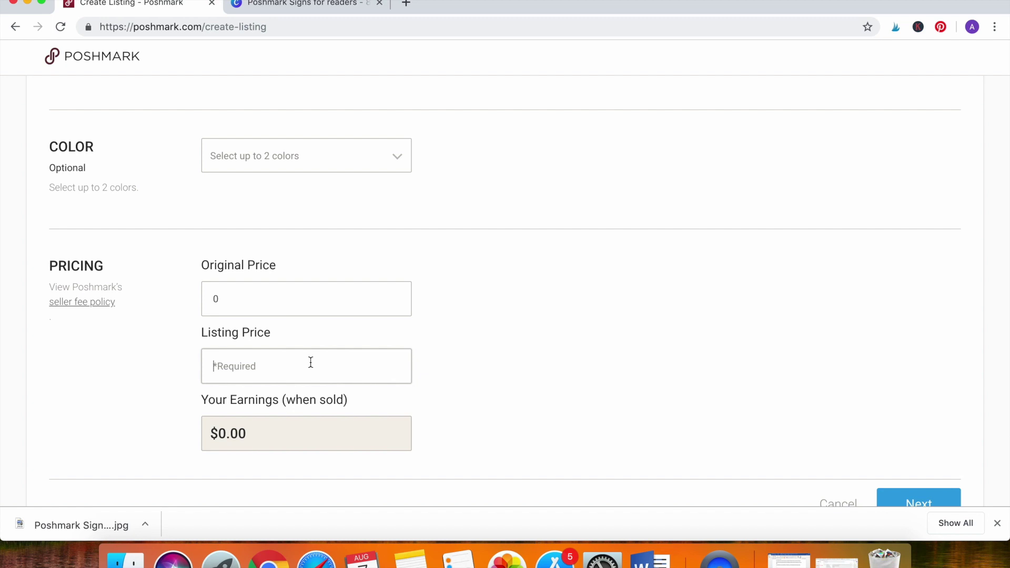
pyautogui.write('1000')
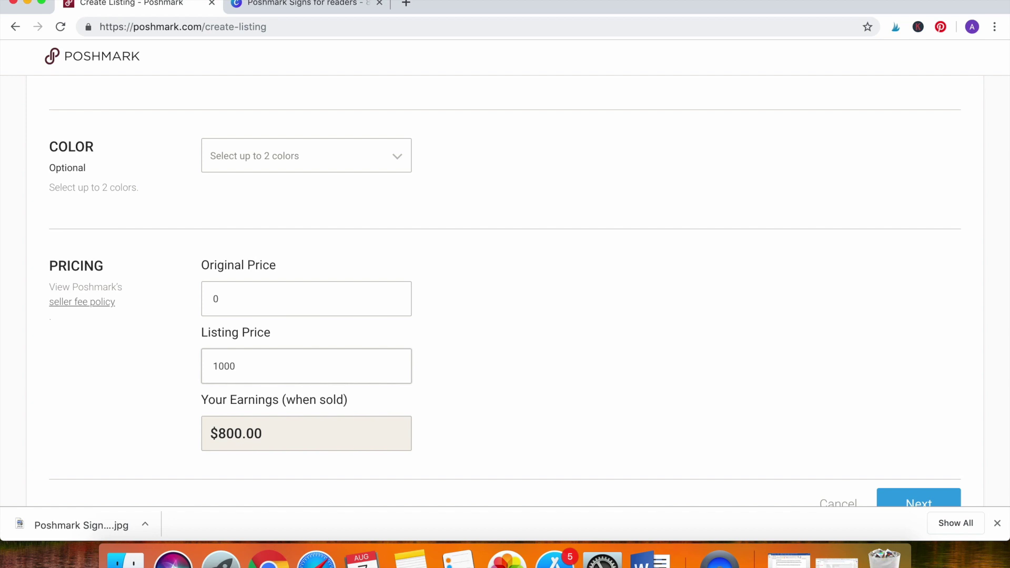
pyautogui.scroll(-3, 810, 430)
# Publish the sign listing and check it appears first in My Closet at $1,000
pyautogui.click(917, 451)
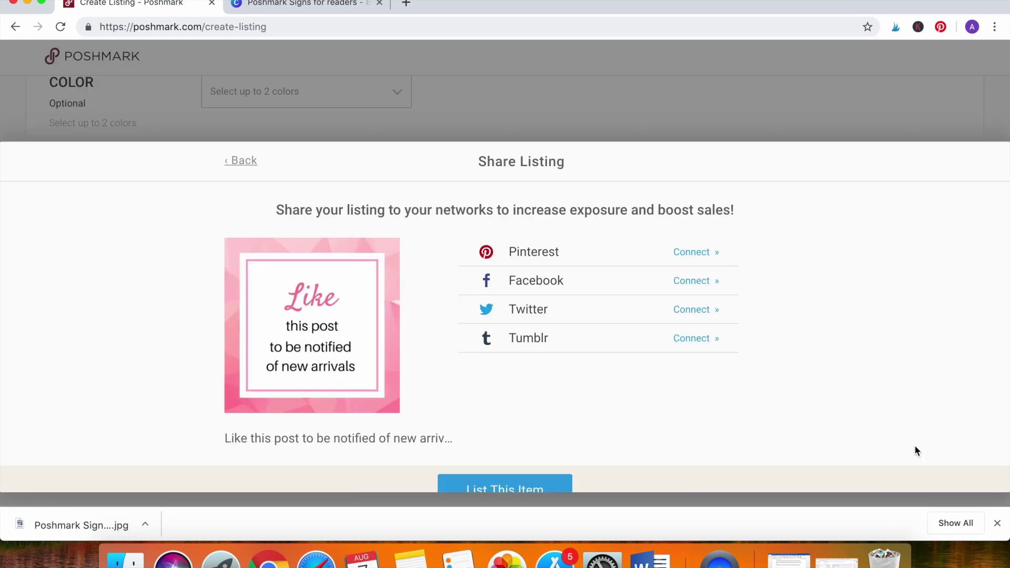
pyautogui.click(473, 483)
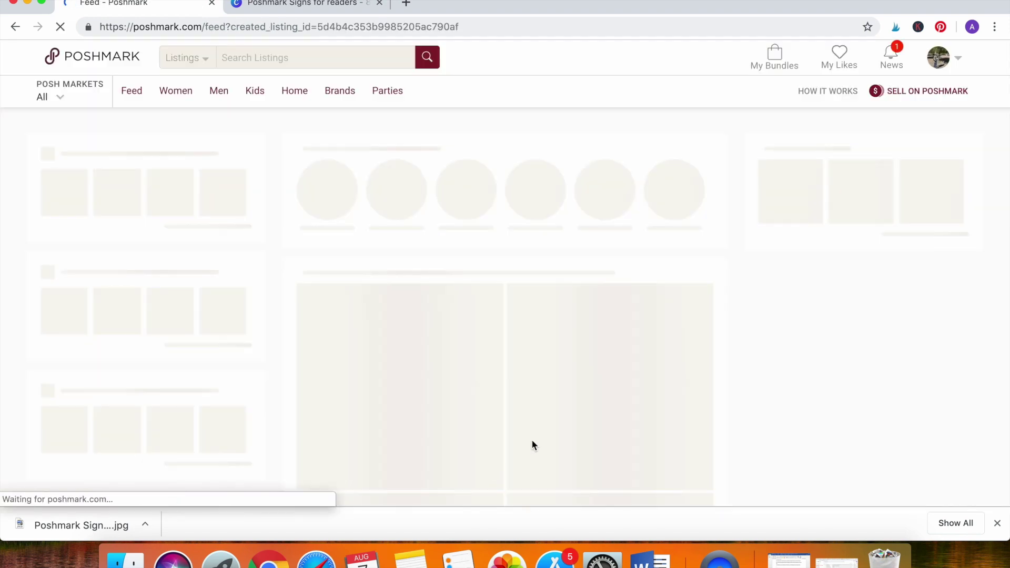
pyautogui.moveTo(934, 77)
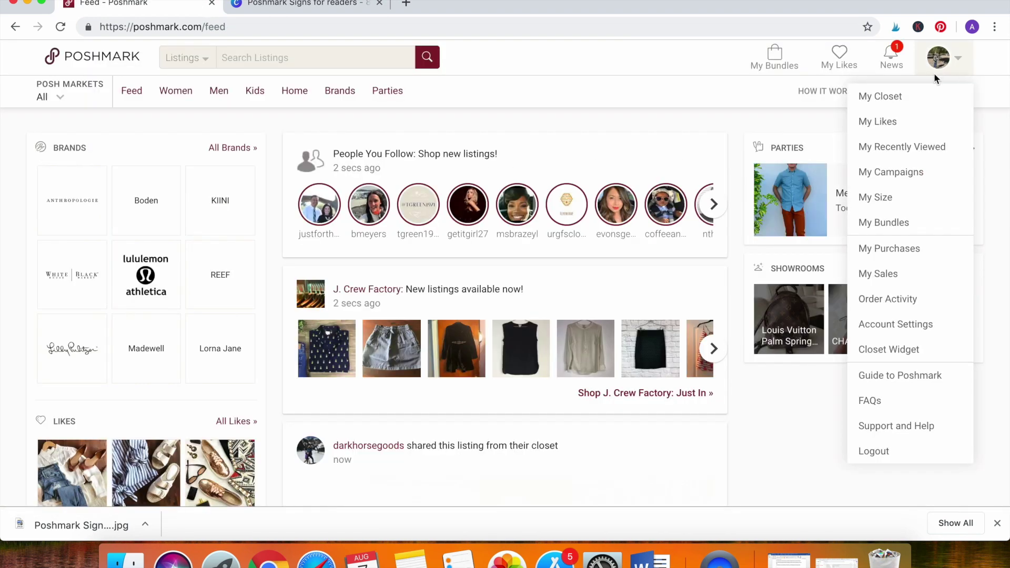
pyautogui.click(894, 96)
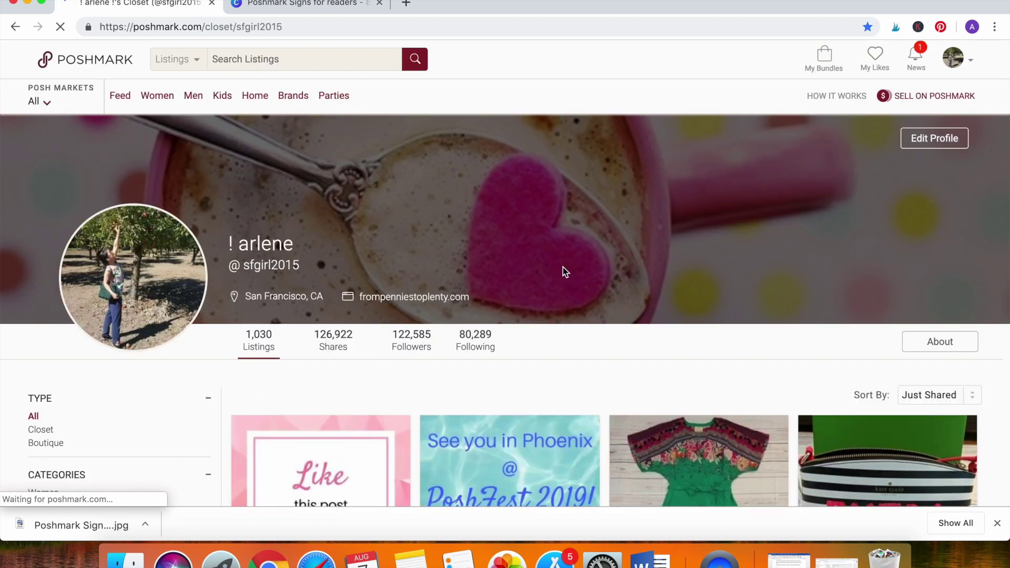
pyautogui.scroll(-5, 562, 267)
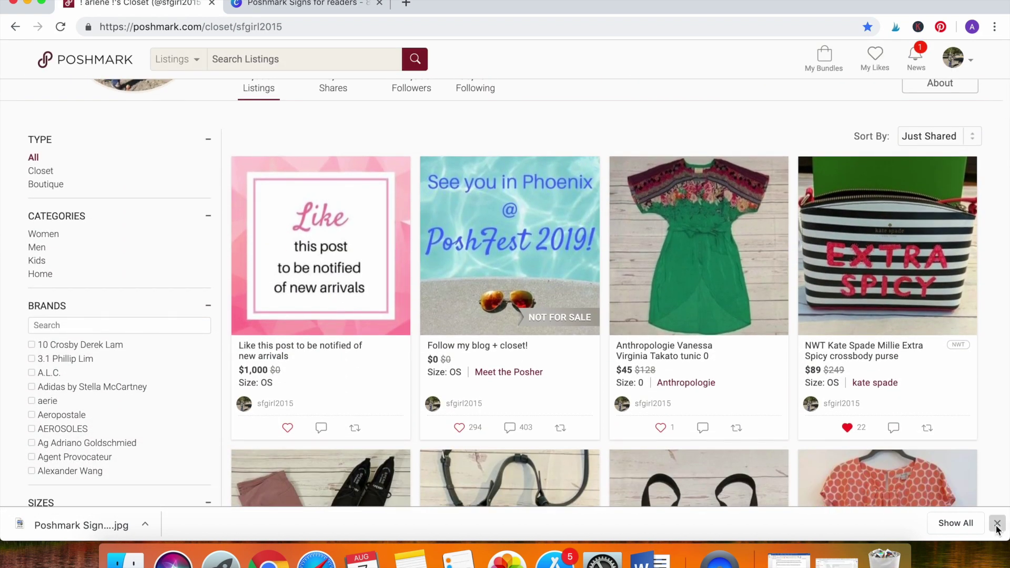
pyautogui.click(997, 523)
pyautogui.scroll(1, 330, 398)
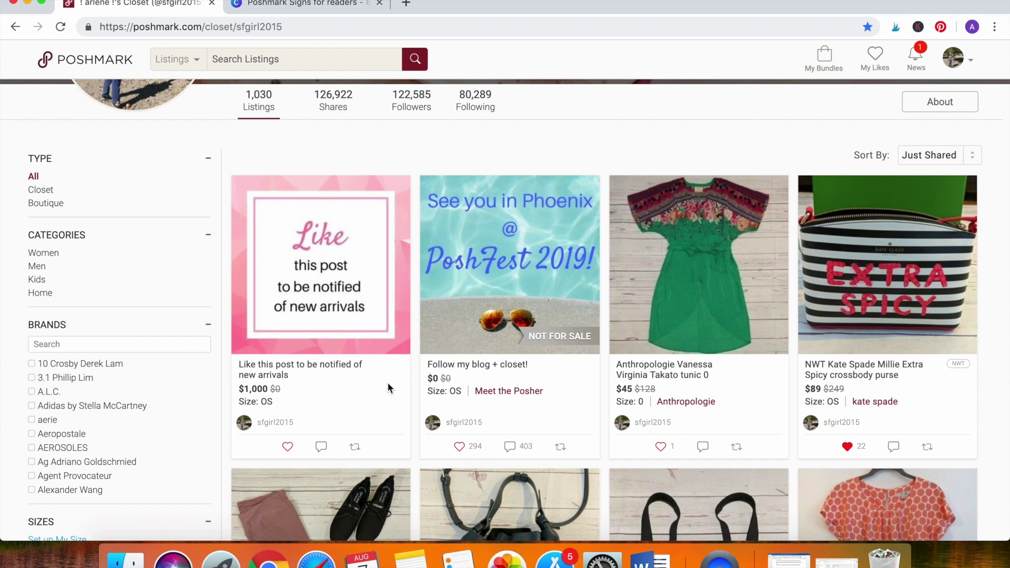
# Open the 'Like this post' sign listing and like it
pyautogui.click(386, 351)
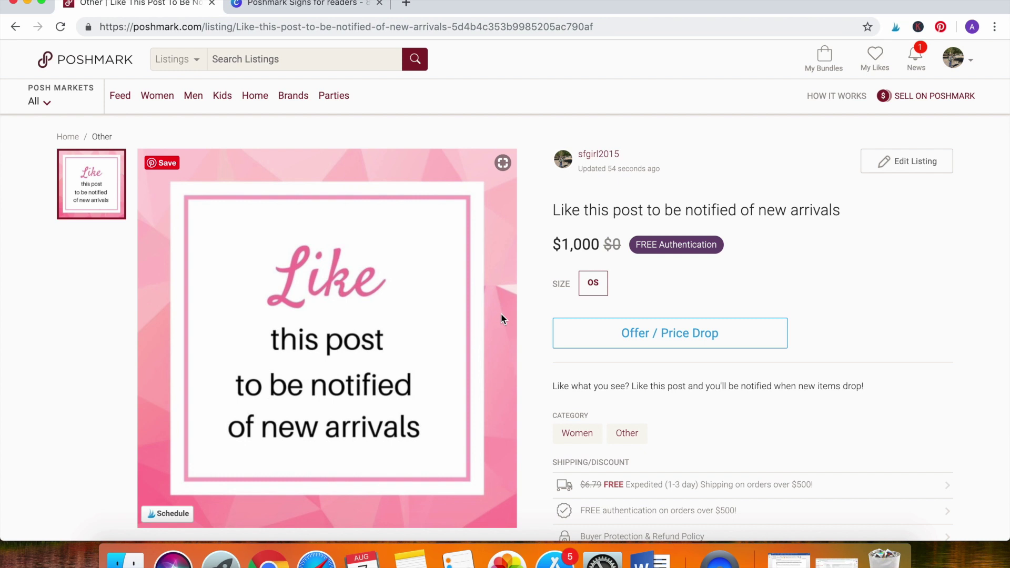
pyautogui.scroll(-3, 533, 316)
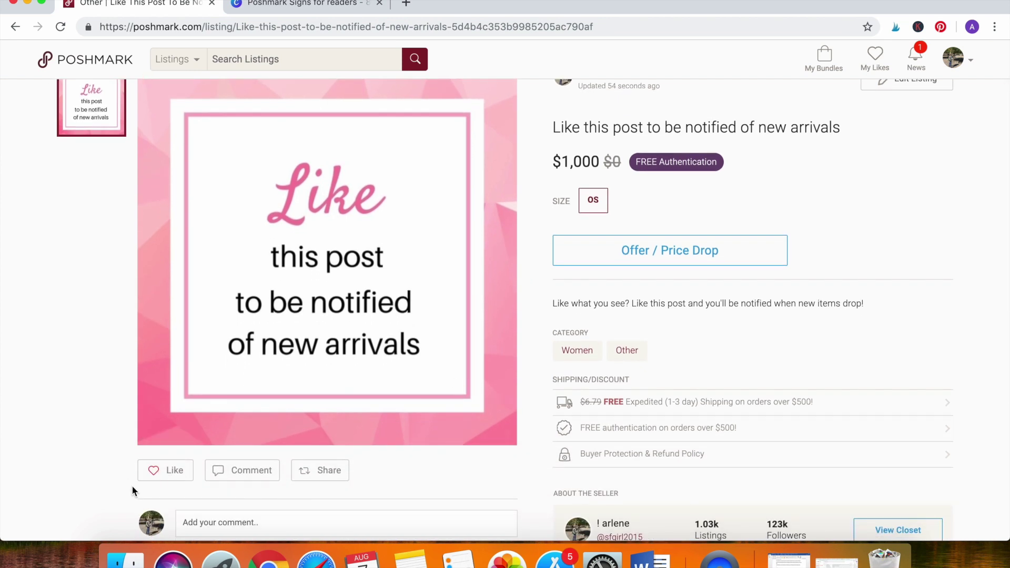
pyautogui.click(152, 469)
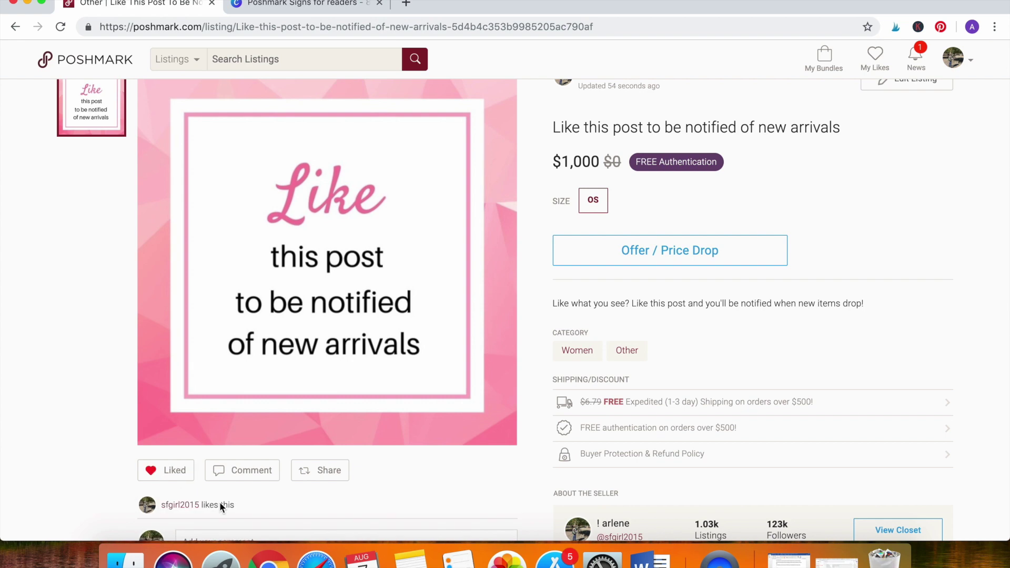
# Drop the listing price from 1000 to 800 and relist the item
pyautogui.click(616, 250)
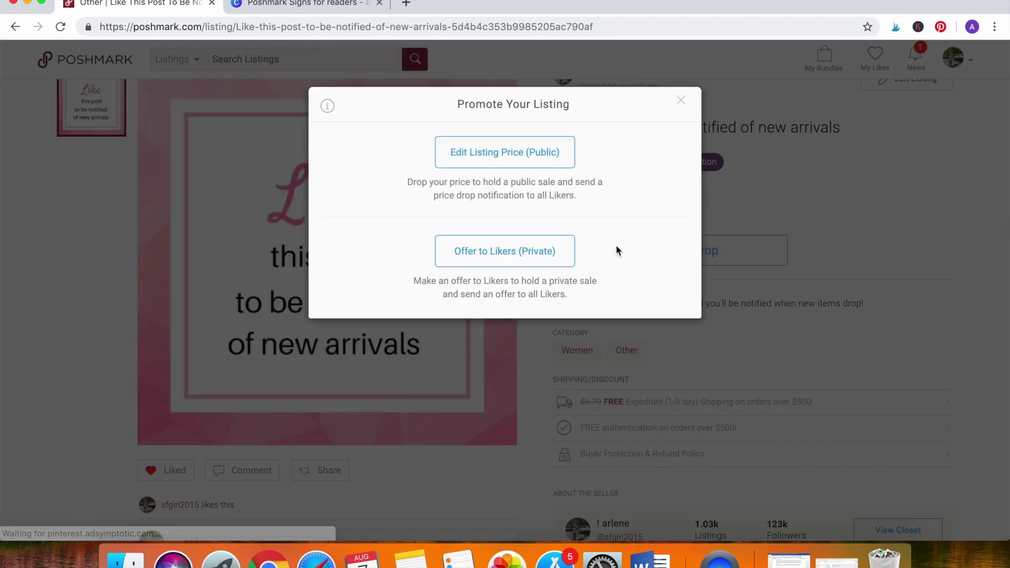
pyautogui.click(546, 185)
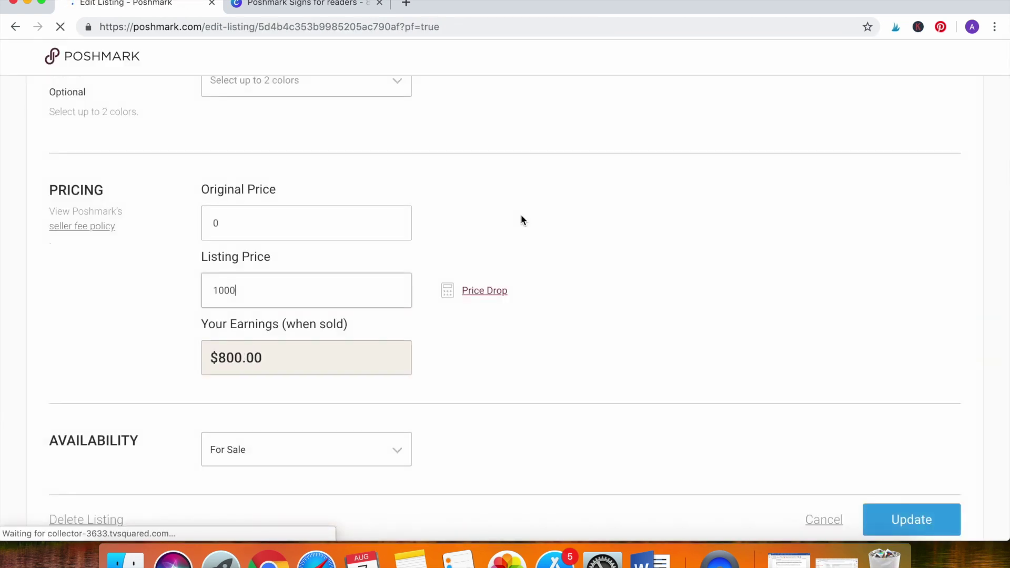
pyautogui.moveTo(262, 276); pyautogui.dragTo(171, 280)
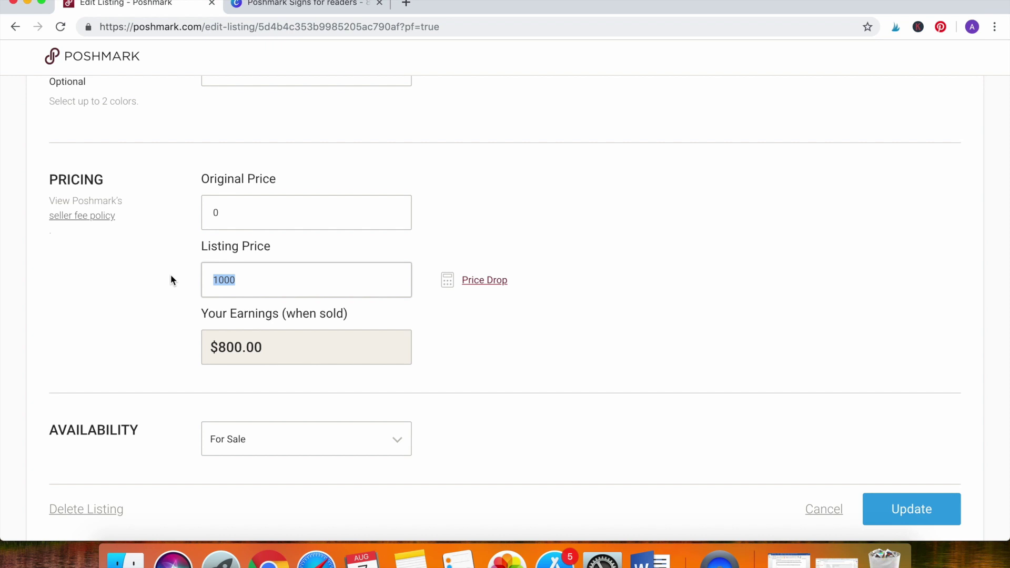
pyautogui.write('800')
pyautogui.click(887, 512)
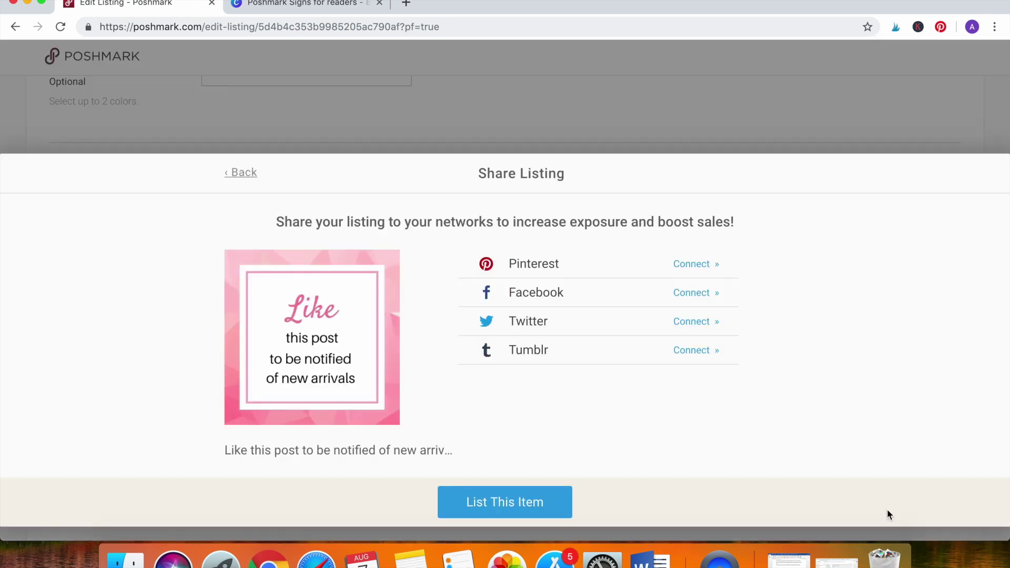
pyautogui.click(509, 505)
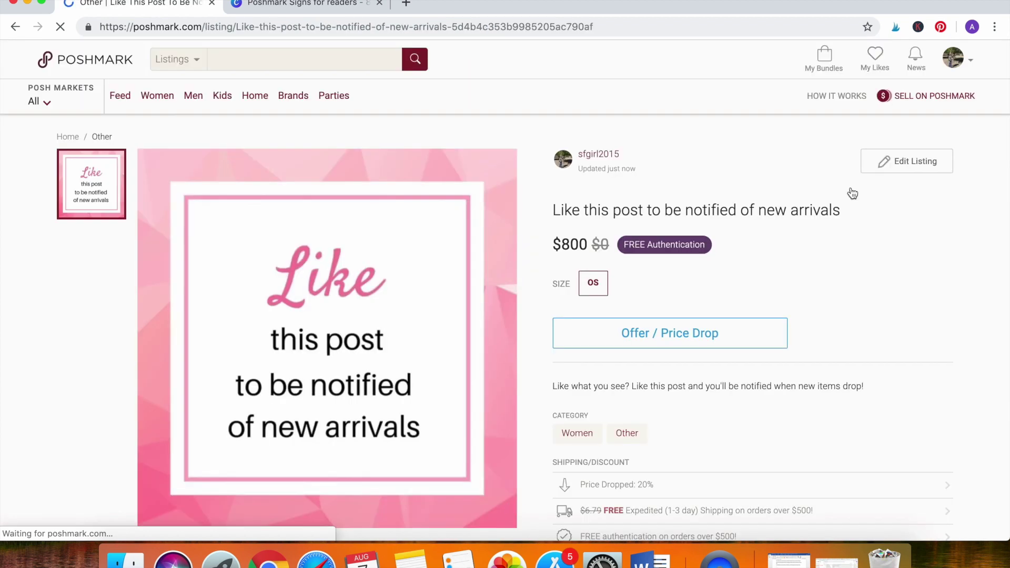
pyautogui.click(918, 63)
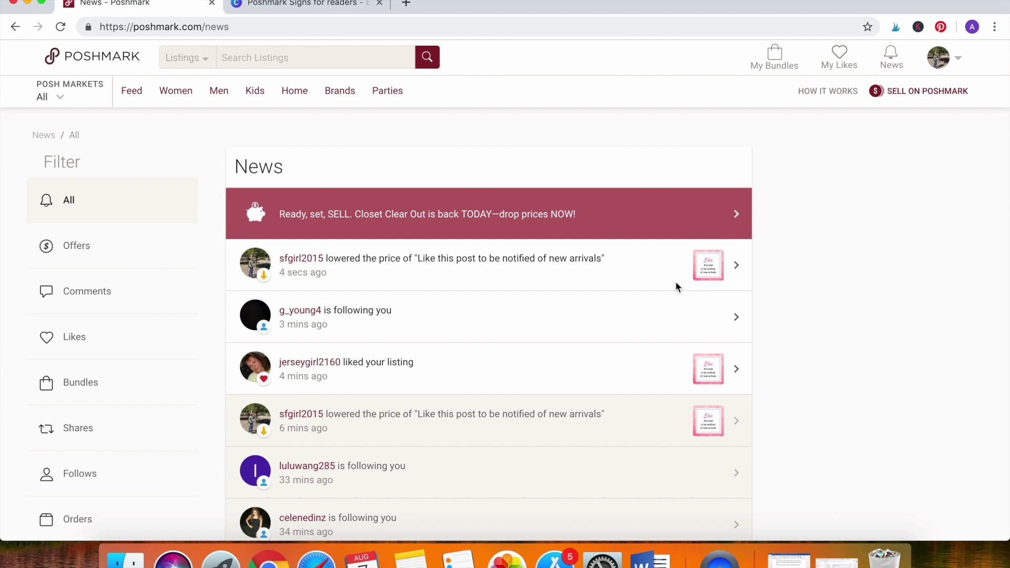
pyautogui.click(705, 273)
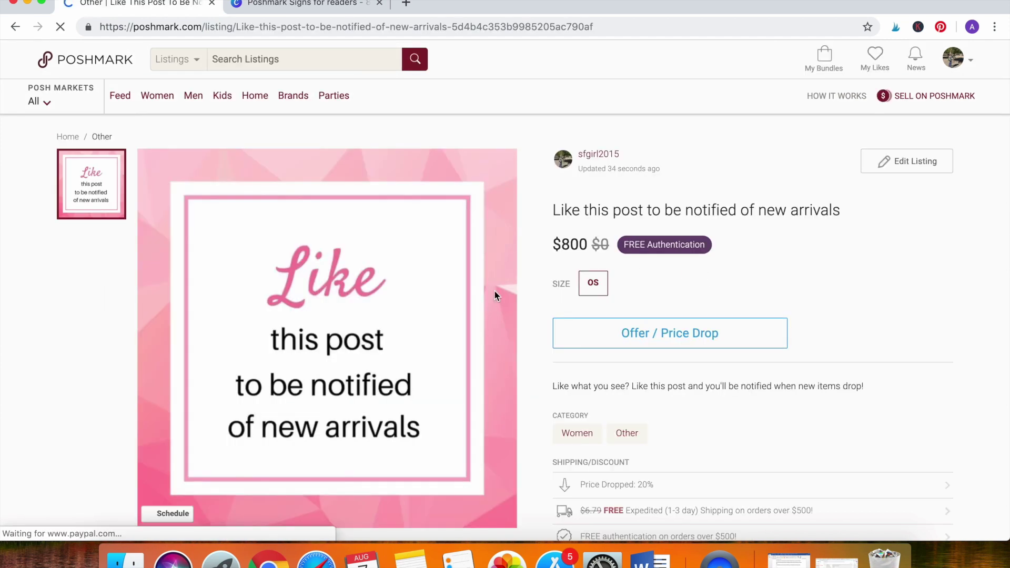
pyautogui.scroll(-1, 117, 259)
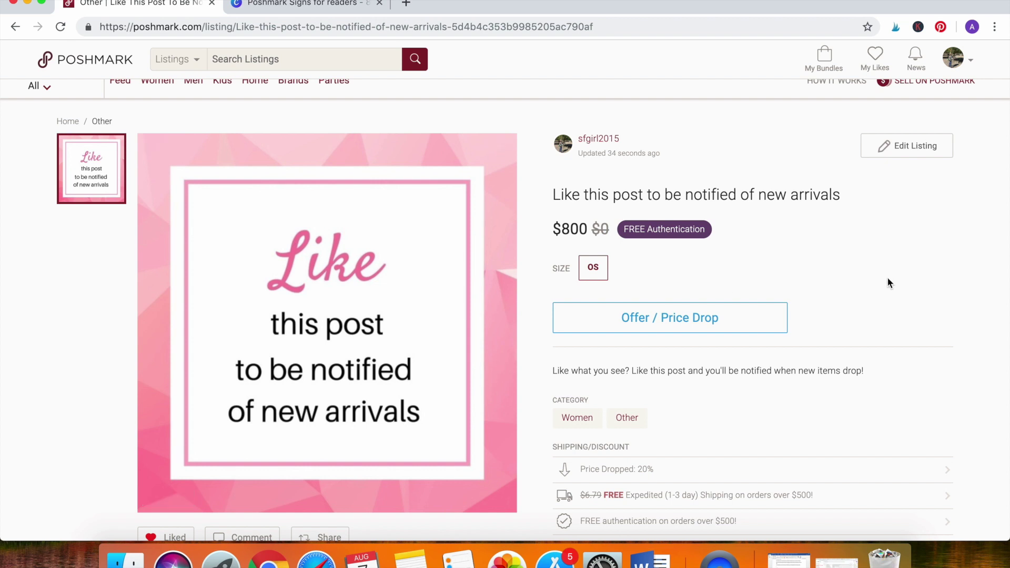
pyautogui.scroll(1, 863, 272)
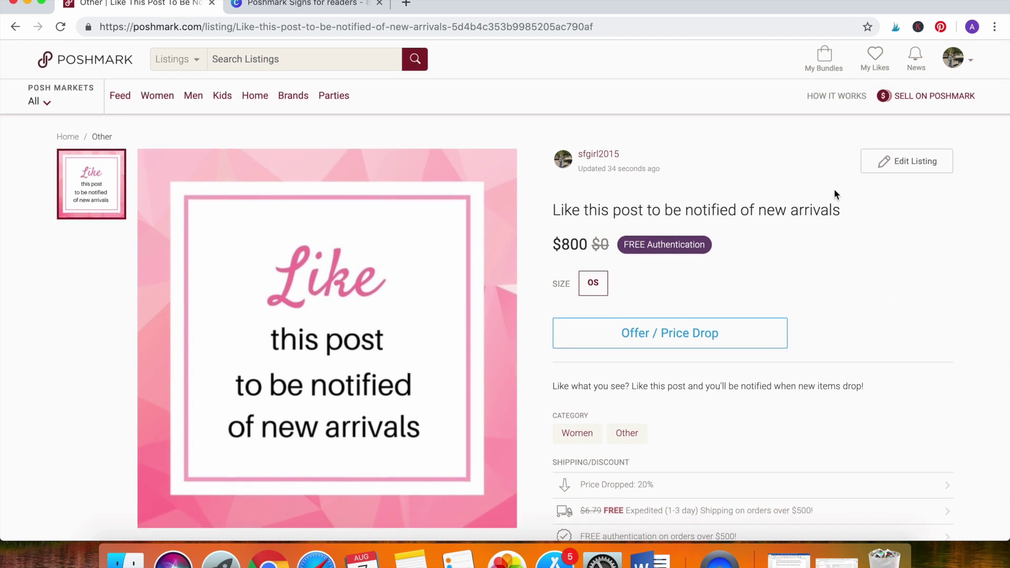
# Return to My Closet and scroll to the $800 sign listing in the grid
pyautogui.moveTo(954, 59)
pyautogui.click(951, 94)
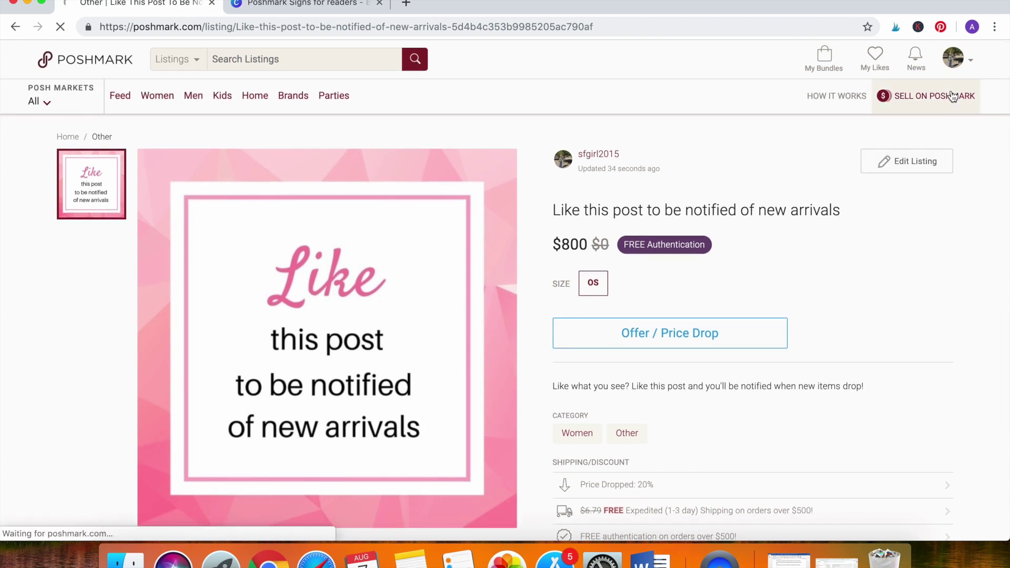
pyautogui.scroll(-5, 836, 310)
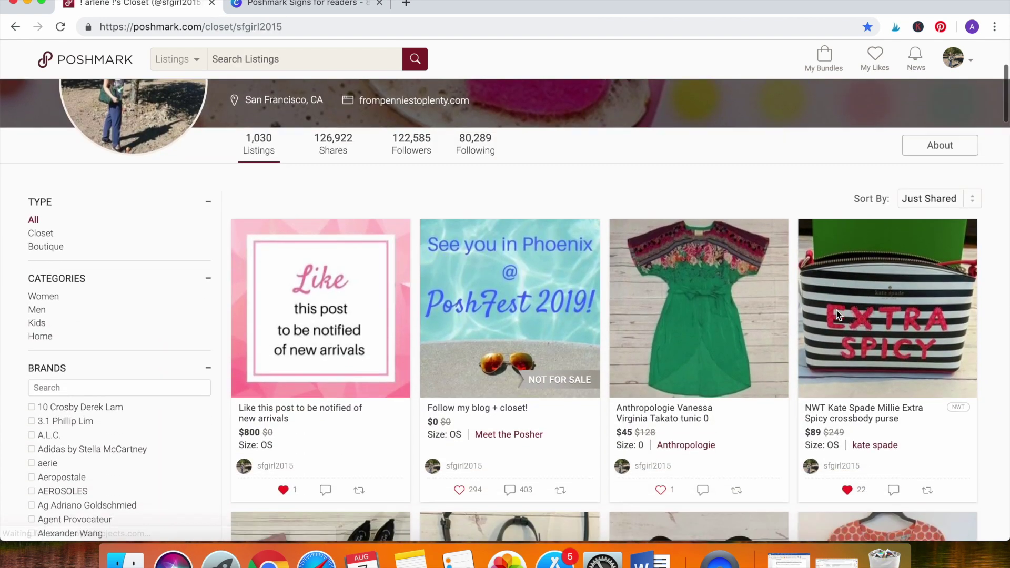
pyautogui.scroll(-2, 838, 315)
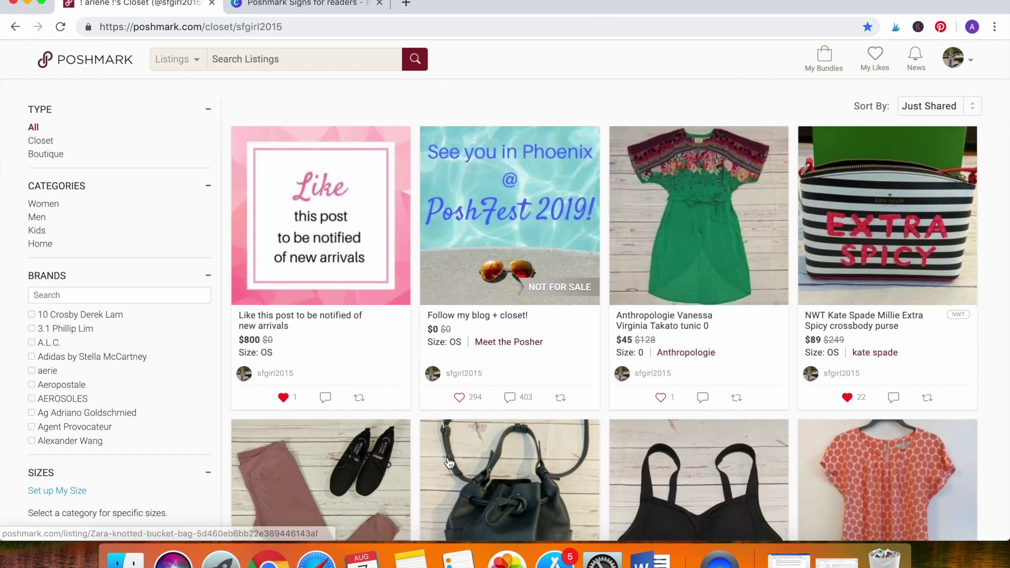